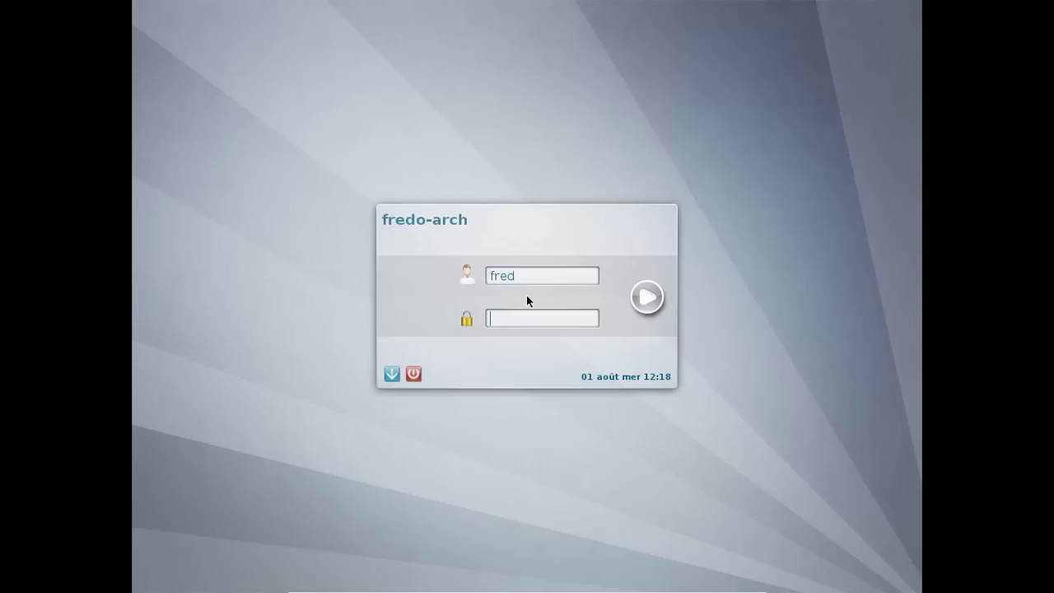
- Log in at the KDM screen with the account password
text(**********)
key(Return)
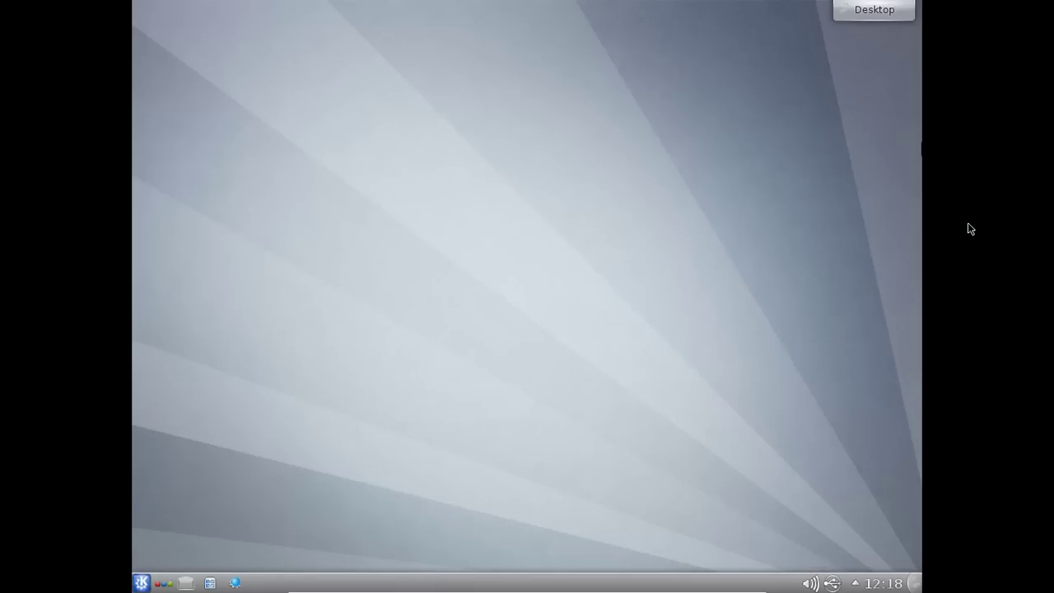
- Launch Configuration du système from Kickoff and view its About KDE information
click(142, 583)
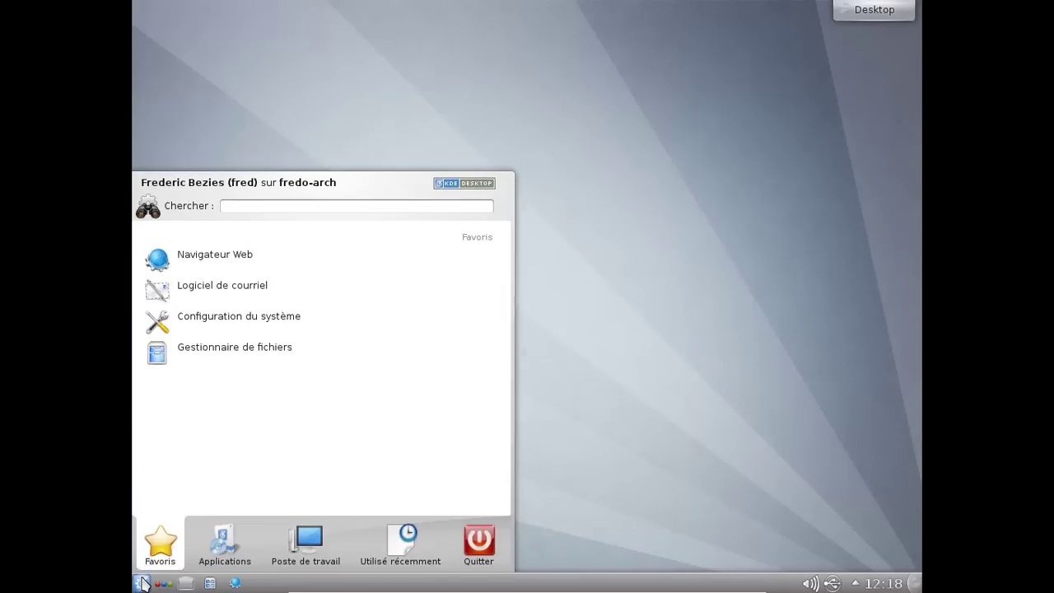
click(247, 333)
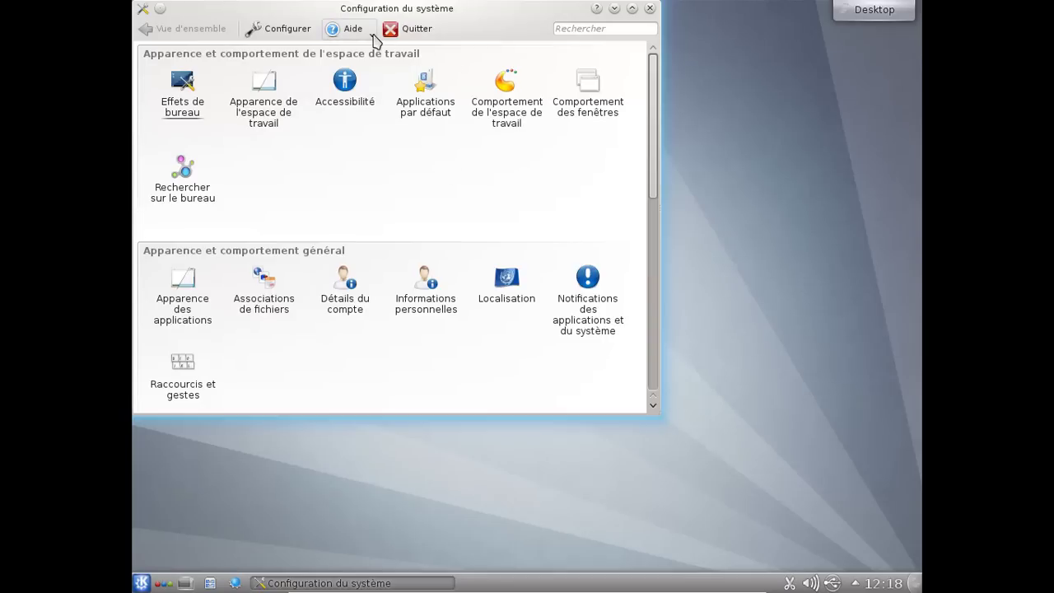
click(345, 29)
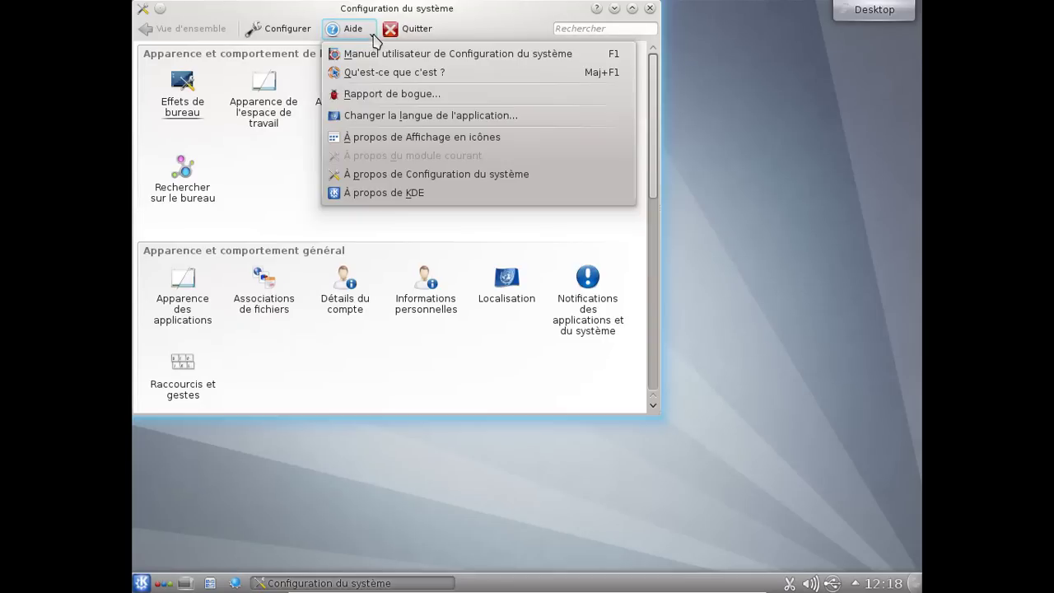
click(374, 196)
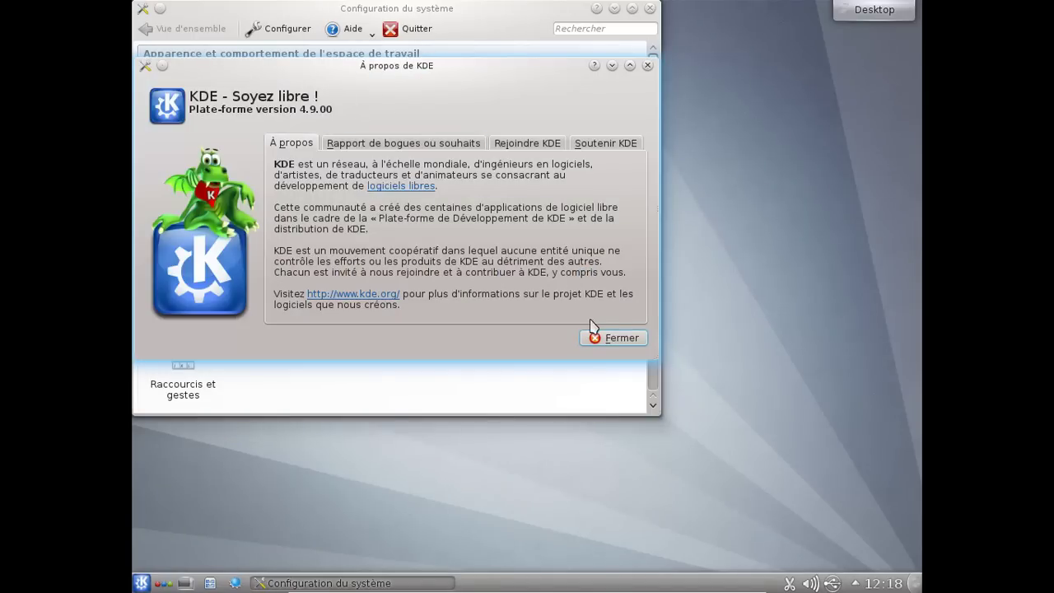
click(609, 337)
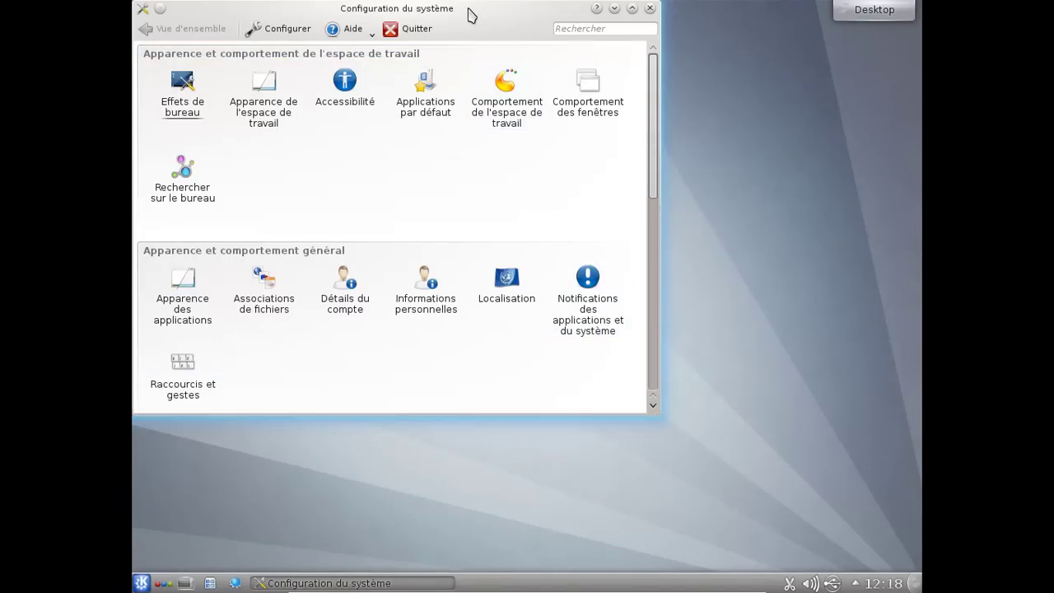
- Maximize, restore and move the settings window toward screen centre, then scroll the overview
double_click(473, 10)
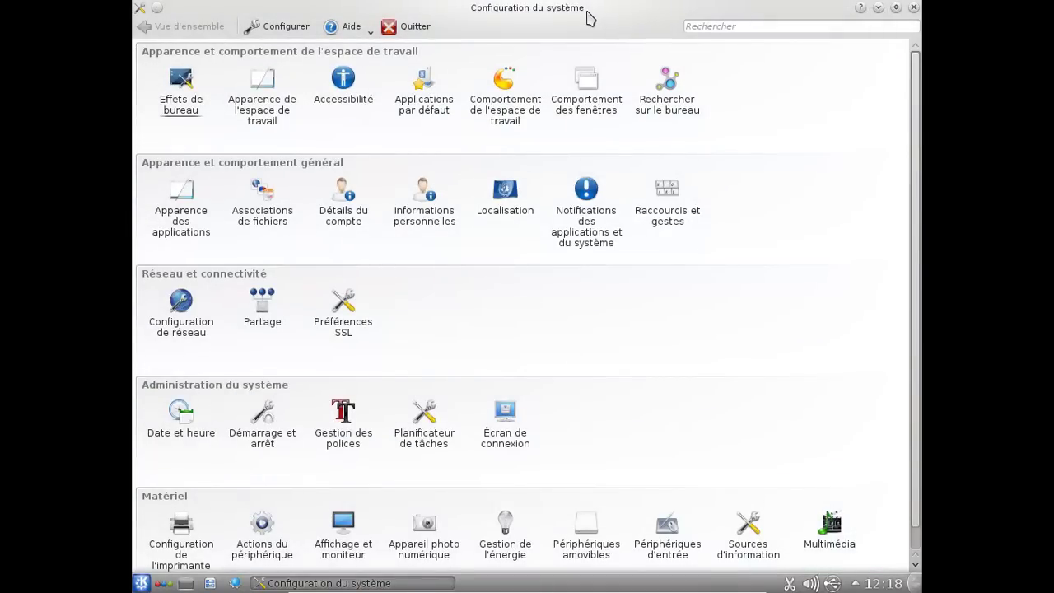
double_click(587, 17)
drag(546, 19, 554, 63)
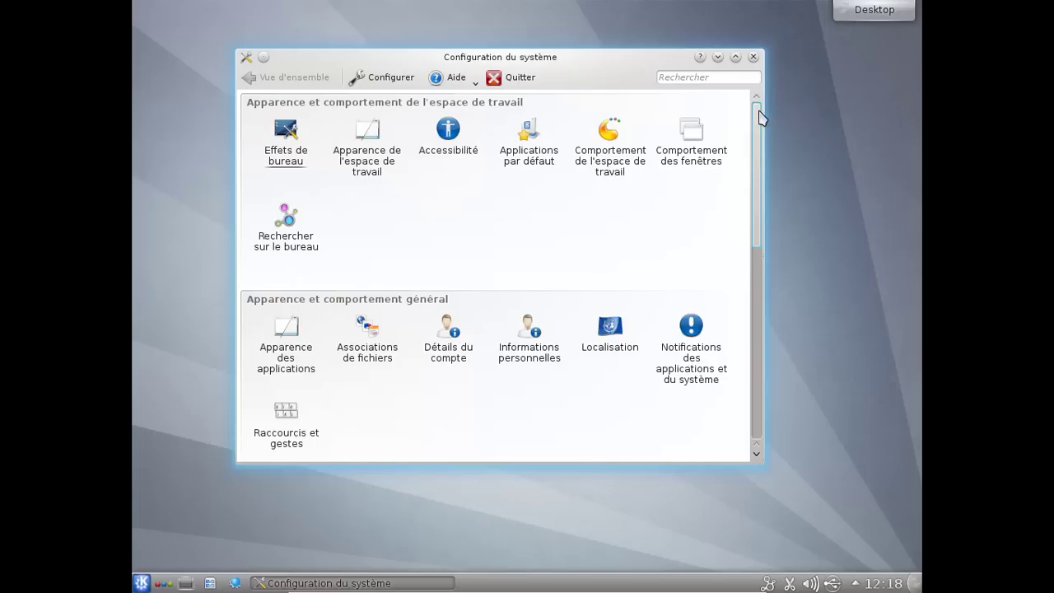
scroll(756, 130, down, 1)
drag(756, 130, 780, 339)
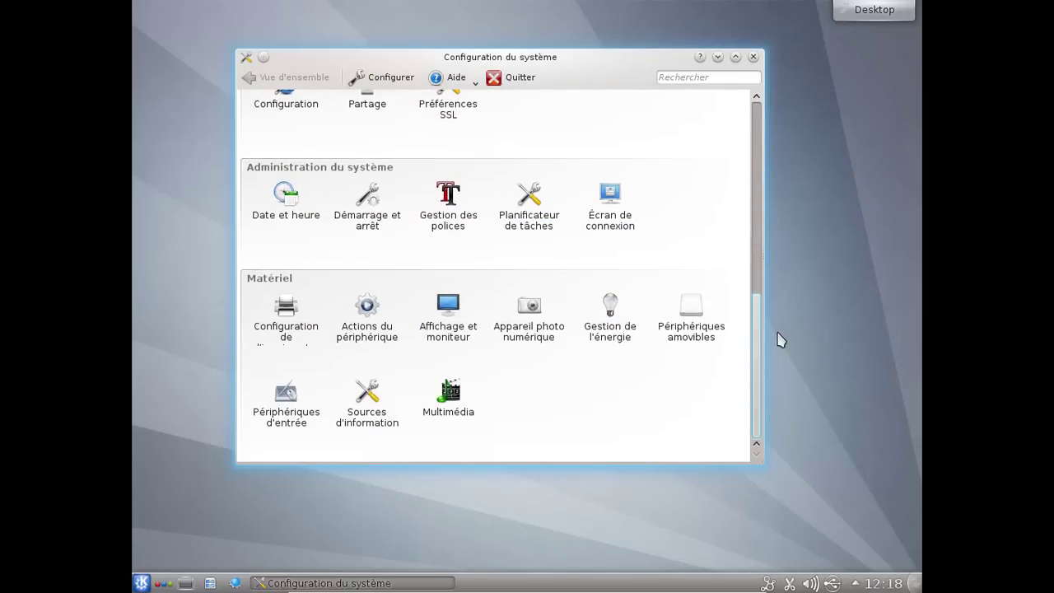
drag(780, 340, 776, 122)
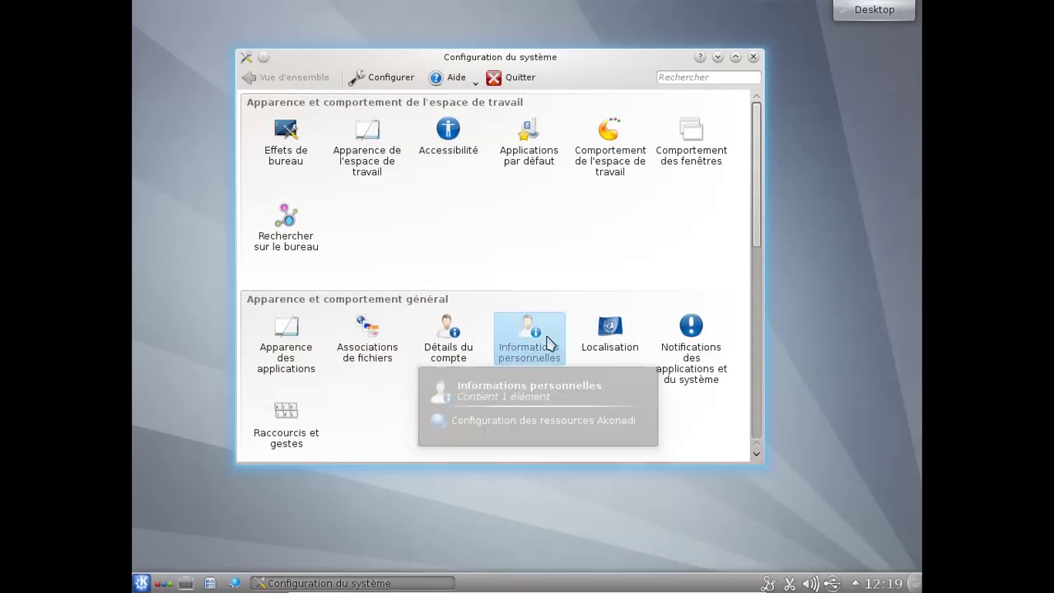
- View the Informations personnelles (Akonadi) page, return to Vue d'ensemble, and close System Settings
click(548, 345)
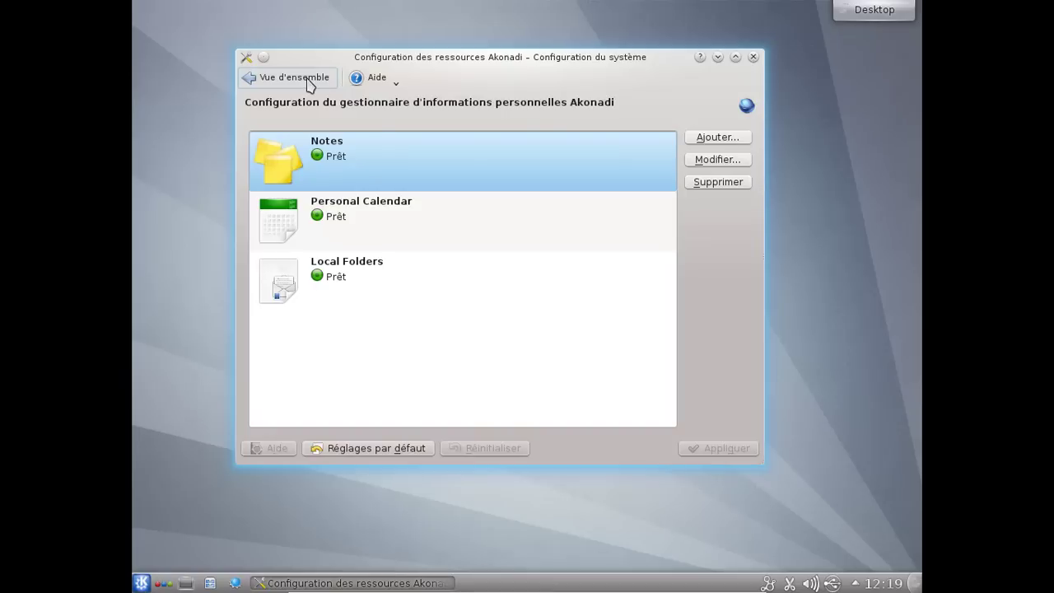
click(306, 80)
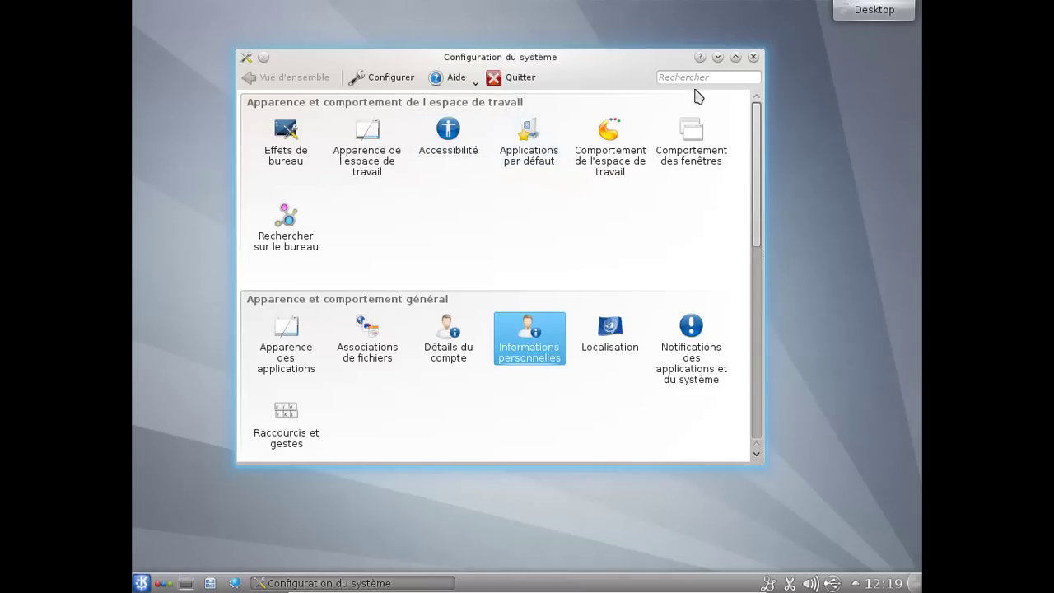
click(753, 57)
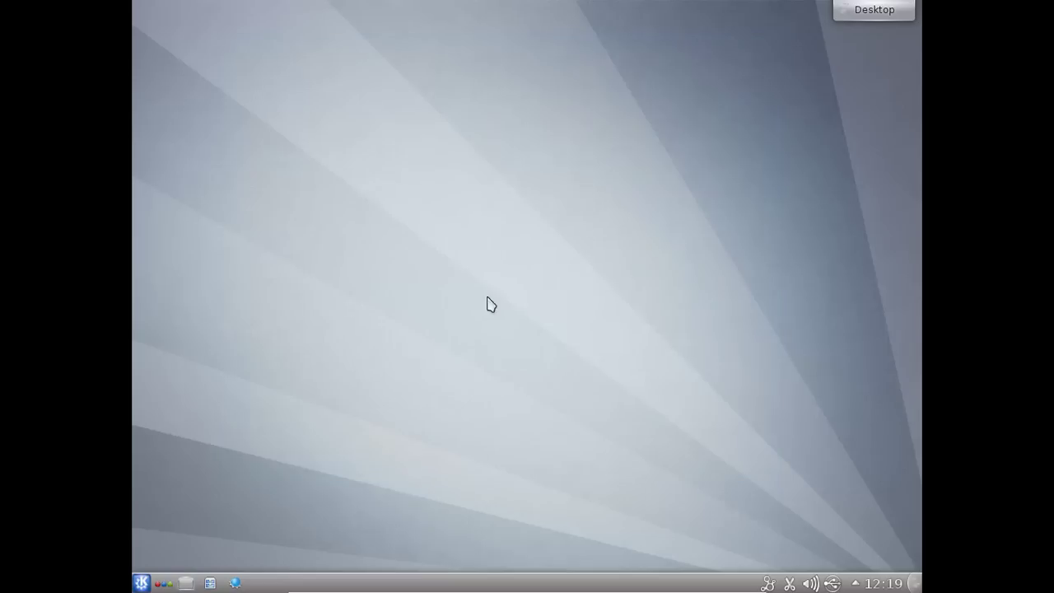
- Launch Konqueror, check its About Konqueror dialog, and begin entering the html5test address
click(142, 583)
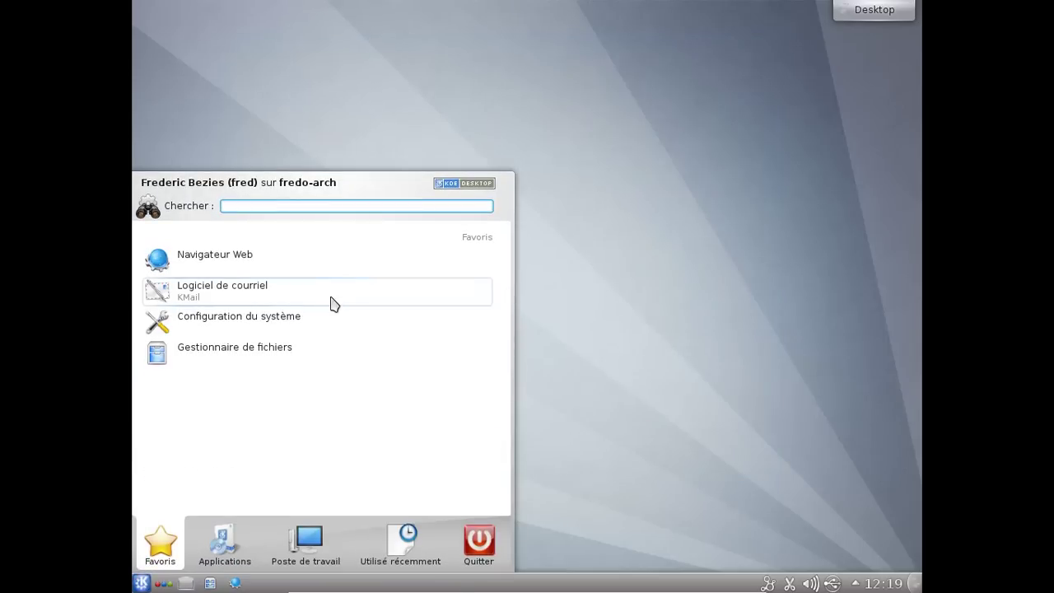
click(303, 275)
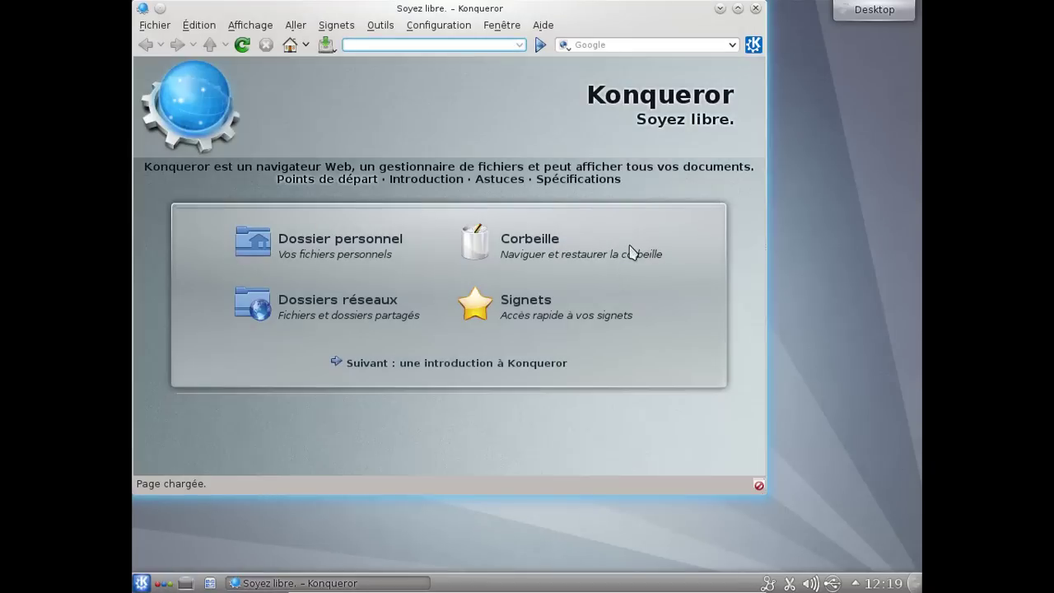
click(547, 23)
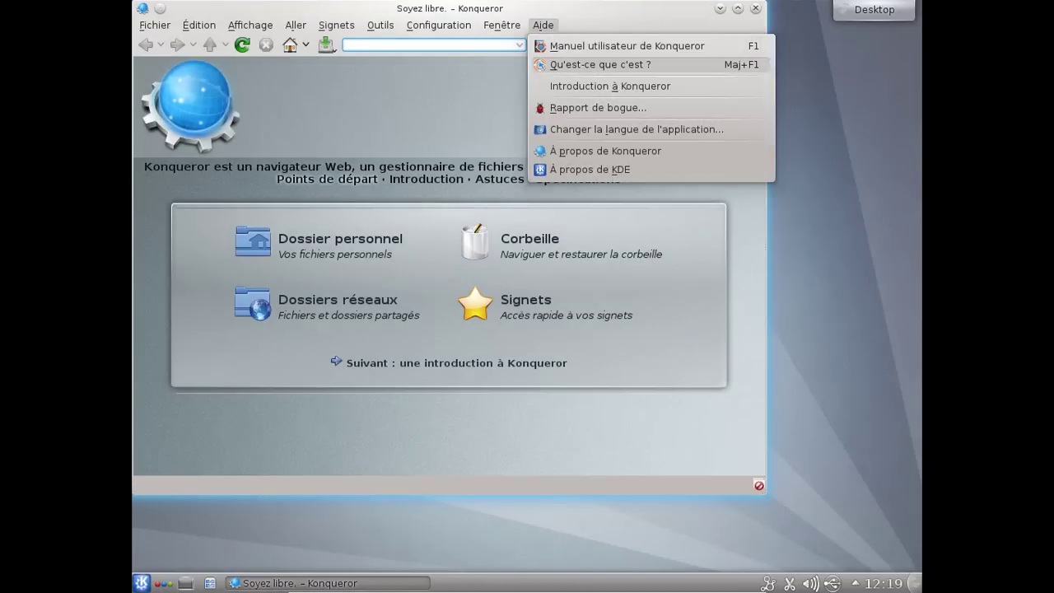
key(Escape)
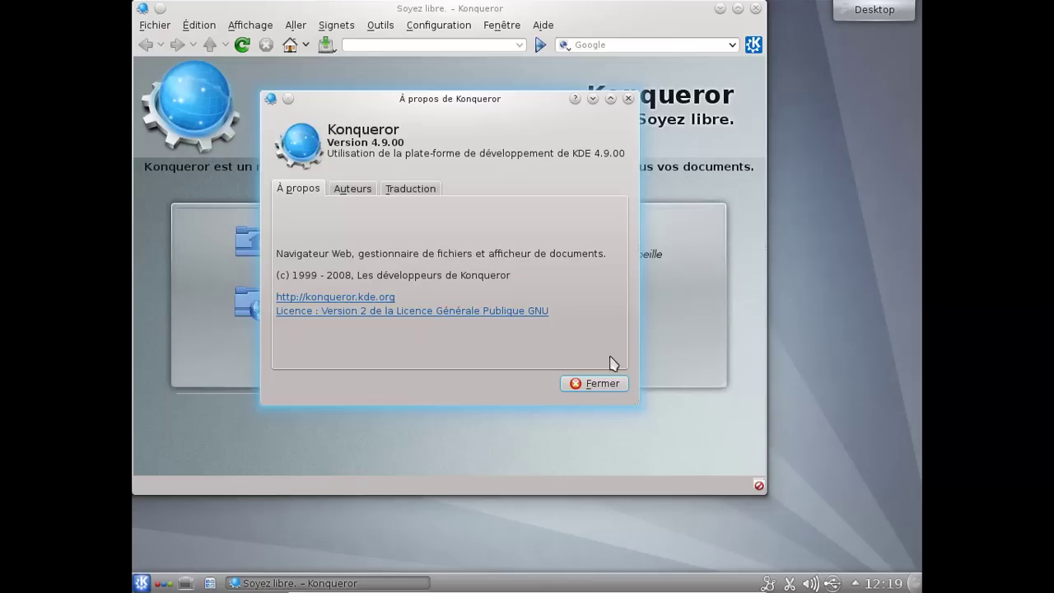
click(607, 384)
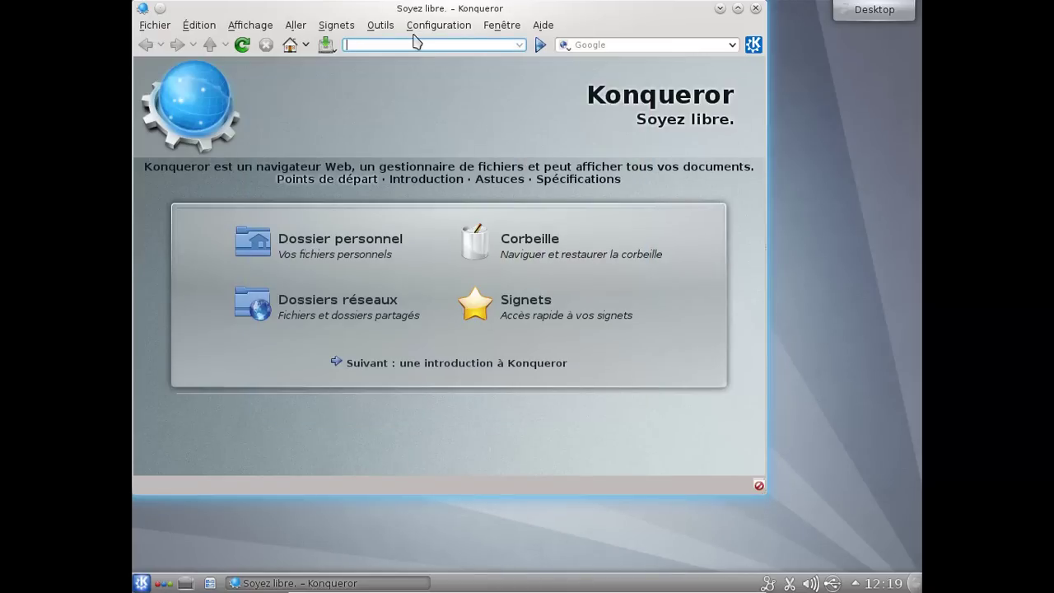
text(ht)
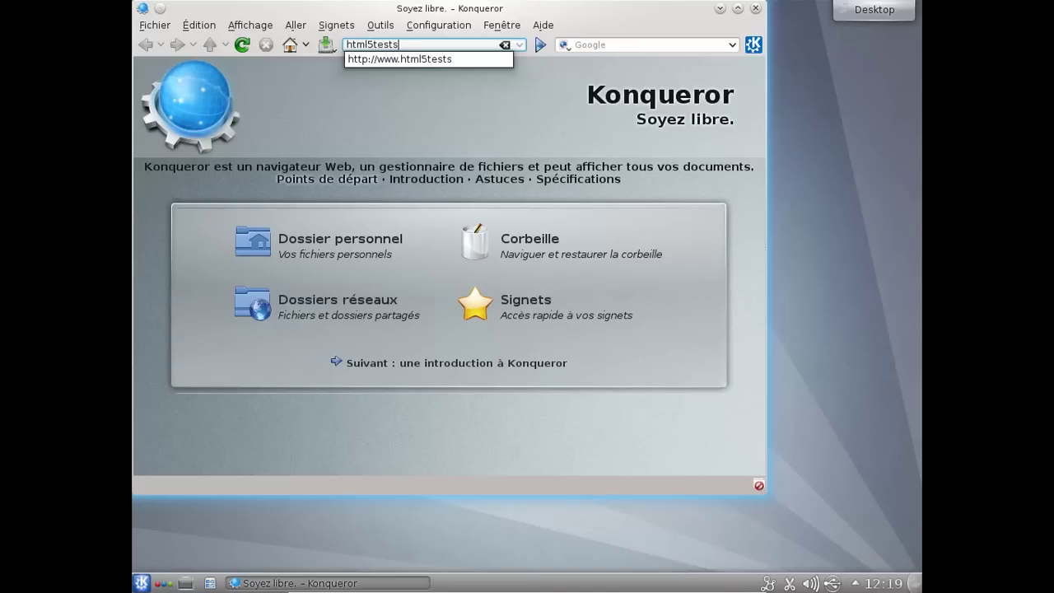
- Load html5test.com, review its 97 + 6 bonus points score, then replace the address with css3test.com
text(ml5test.com)
key(Return)
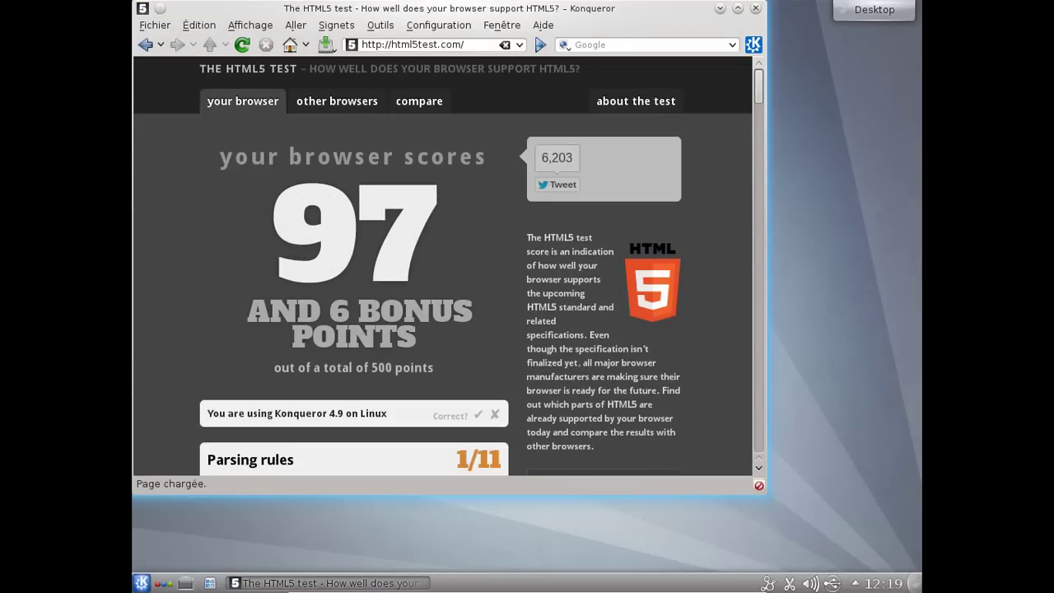
scroll(758, 88, down, 5)
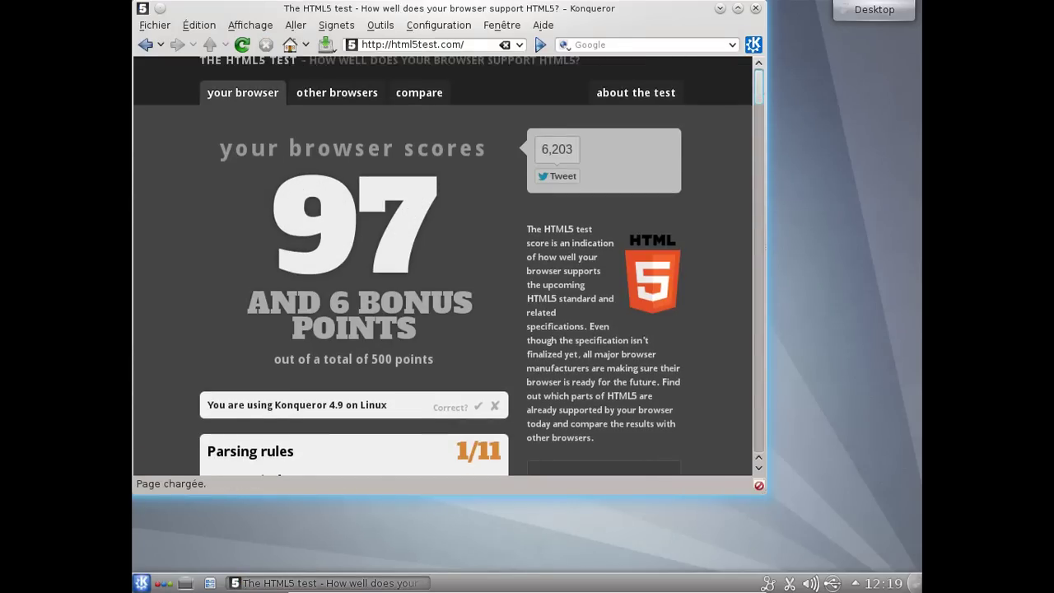
drag(758, 107, 758, 74)
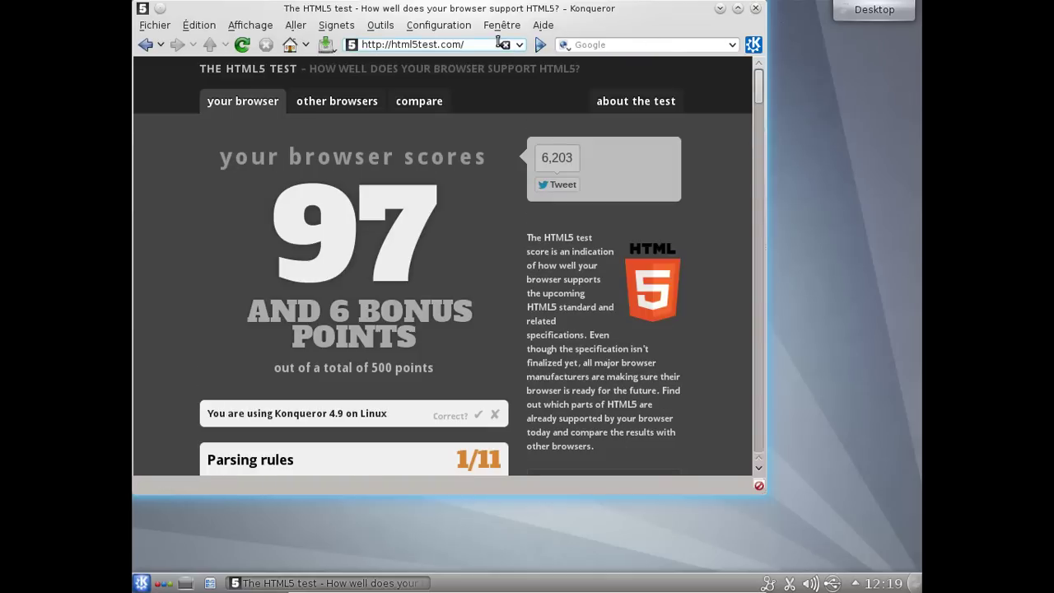
key(ctrl+a)
text(css3)
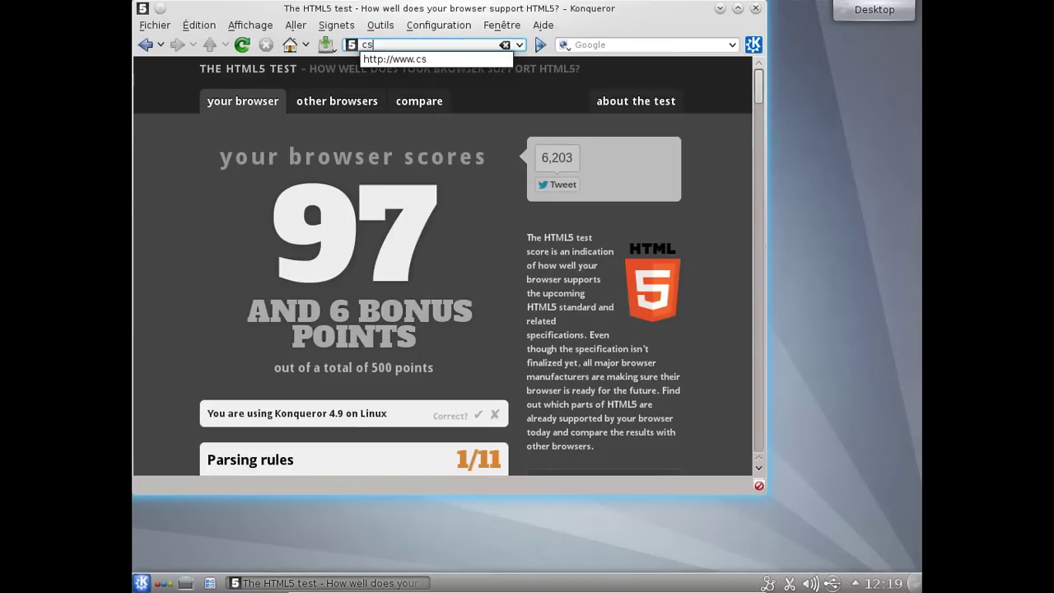
text(test.com)
- Load css3test.com (21% score), then enter and load the acid3.acidtest.org address
key(Return)
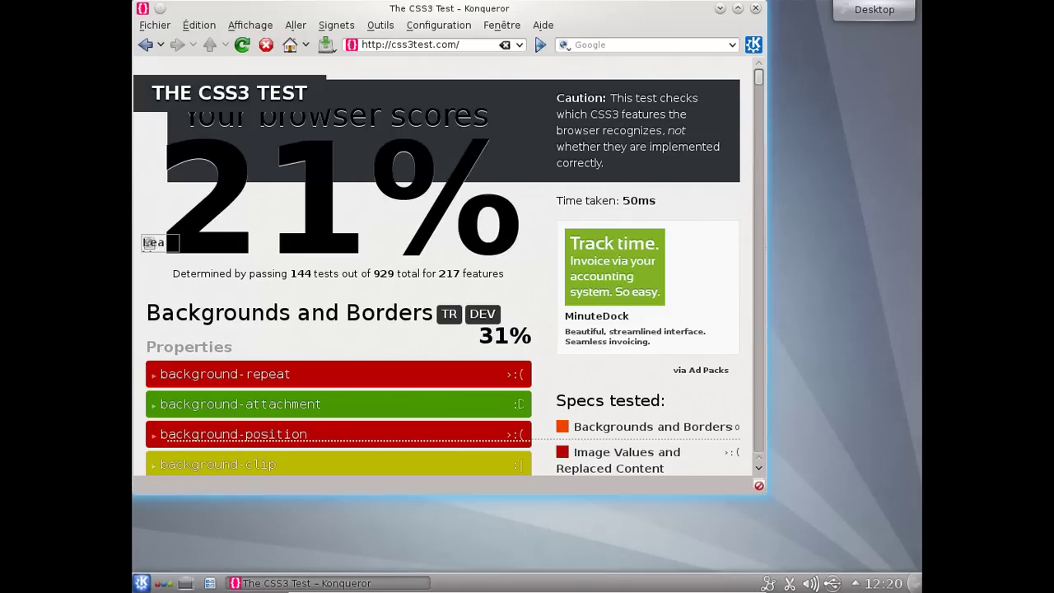
click(461, 44)
text(cid)
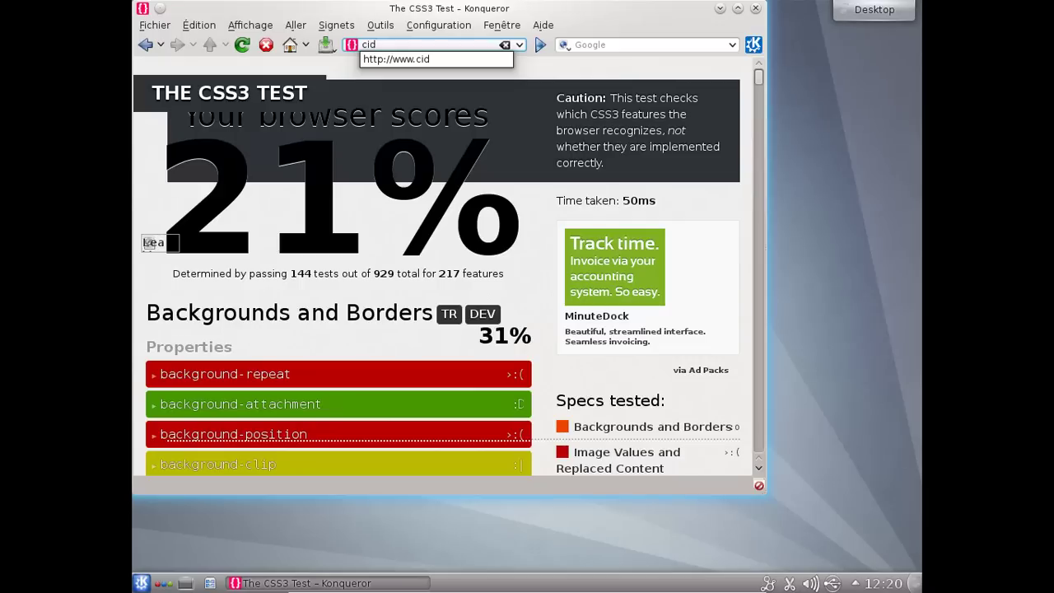
key(Home)
text(a)
key(End)
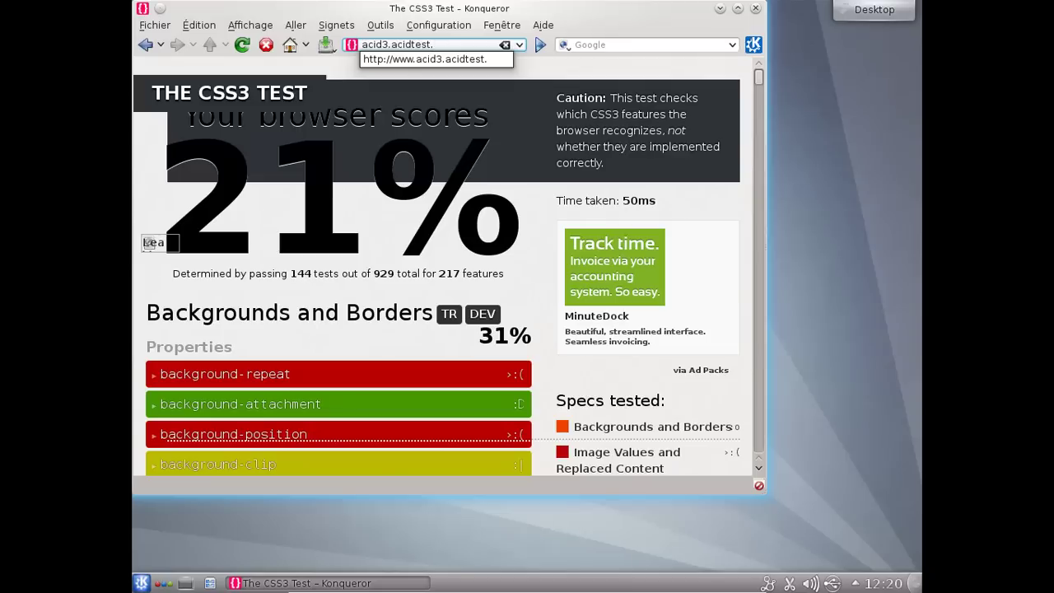
key(Return)
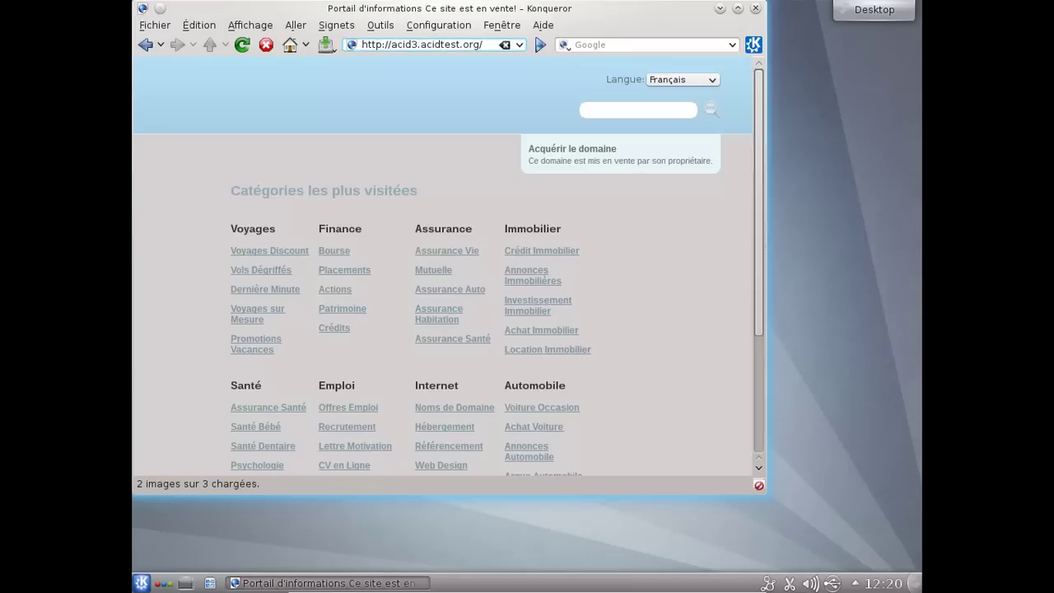
- Correct the address to acid3.acidtests.org, view its 92/100 score, and close Konqueror
click(459, 47)
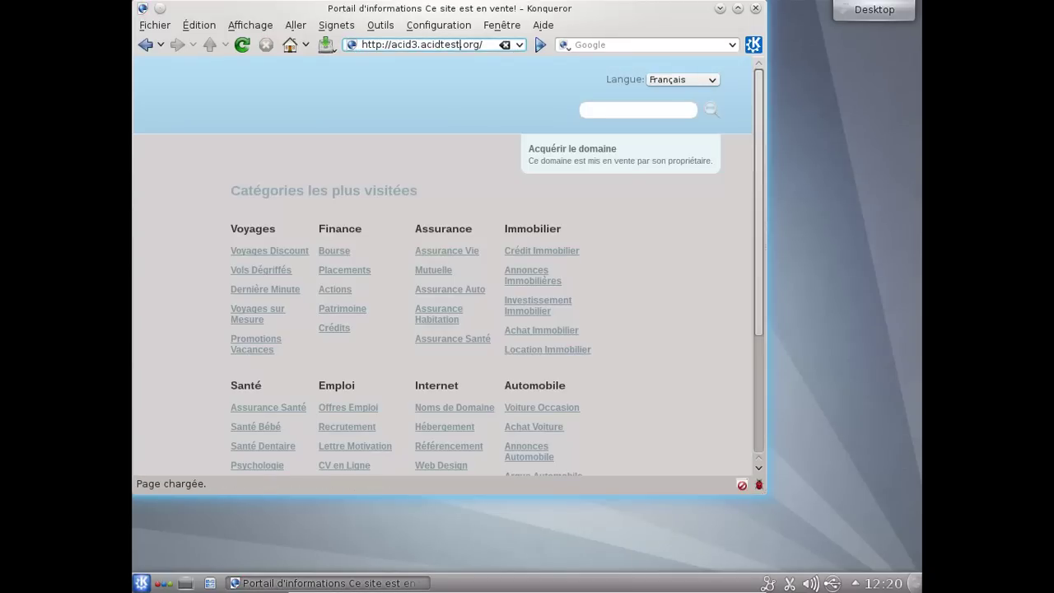
text(s)
click(540, 46)
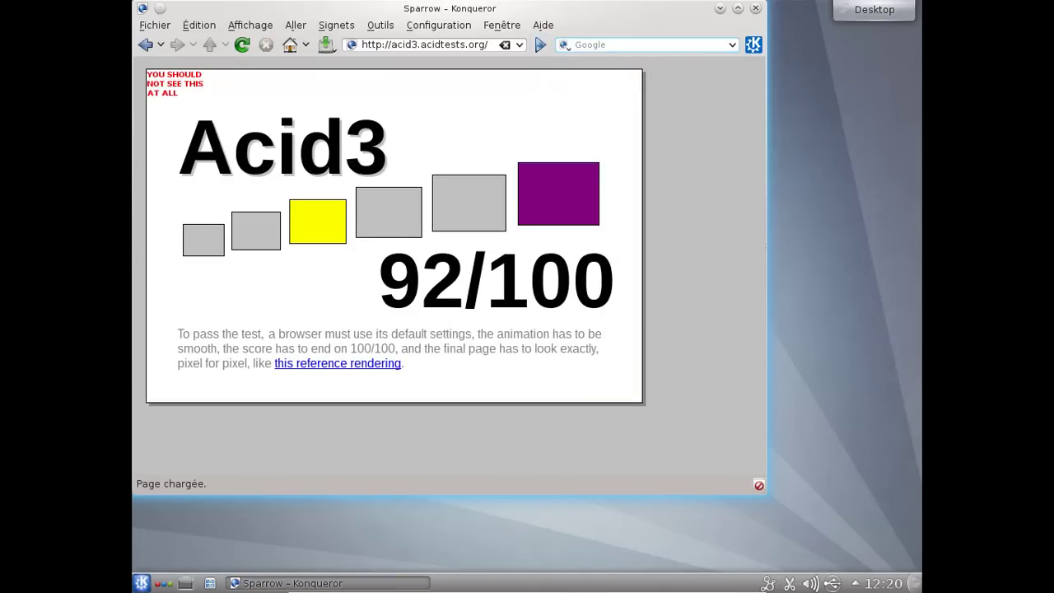
click(754, 8)
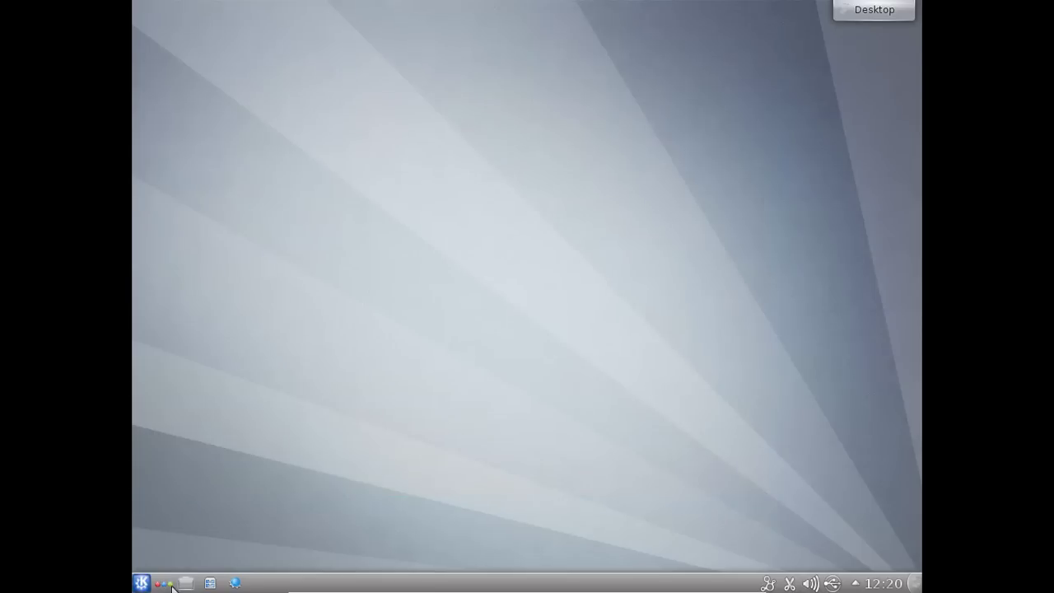
- Launch Dolphin, visit the Musique folder and back home, and view the About Dolphin information
click(208, 583)
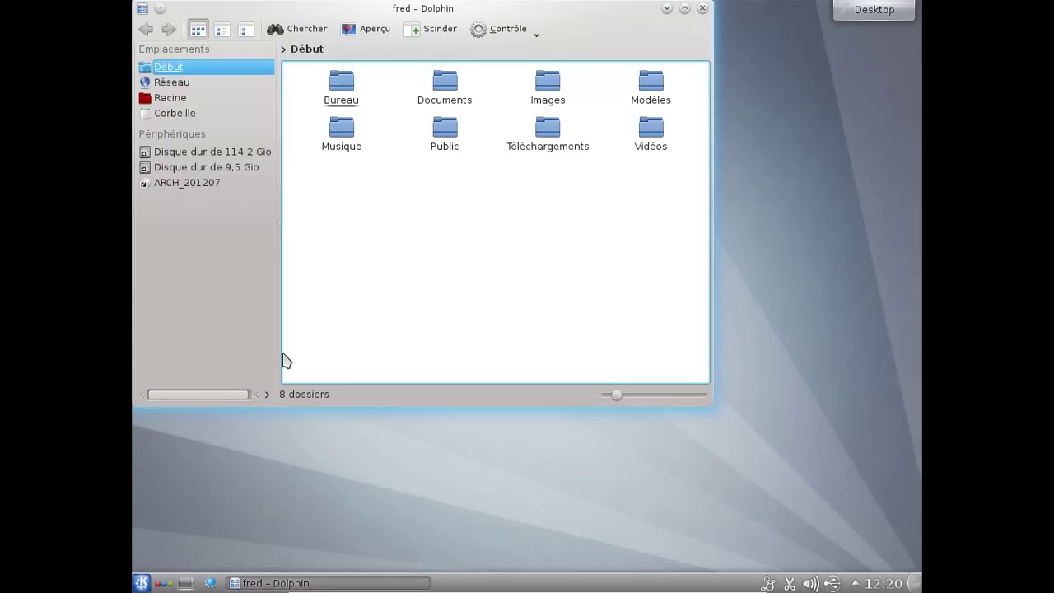
click(349, 138)
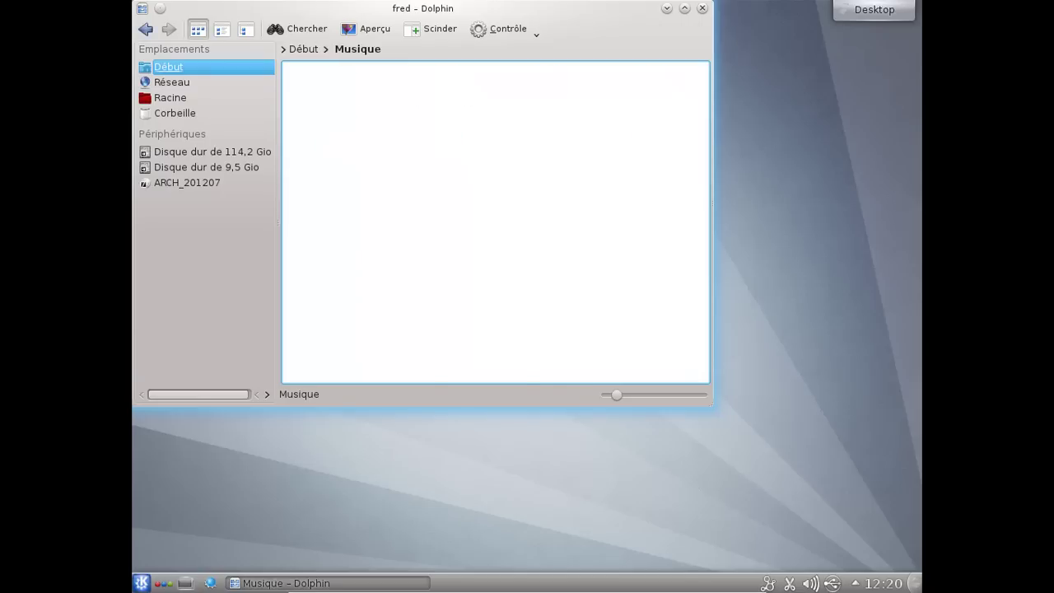
click(304, 50)
click(533, 31)
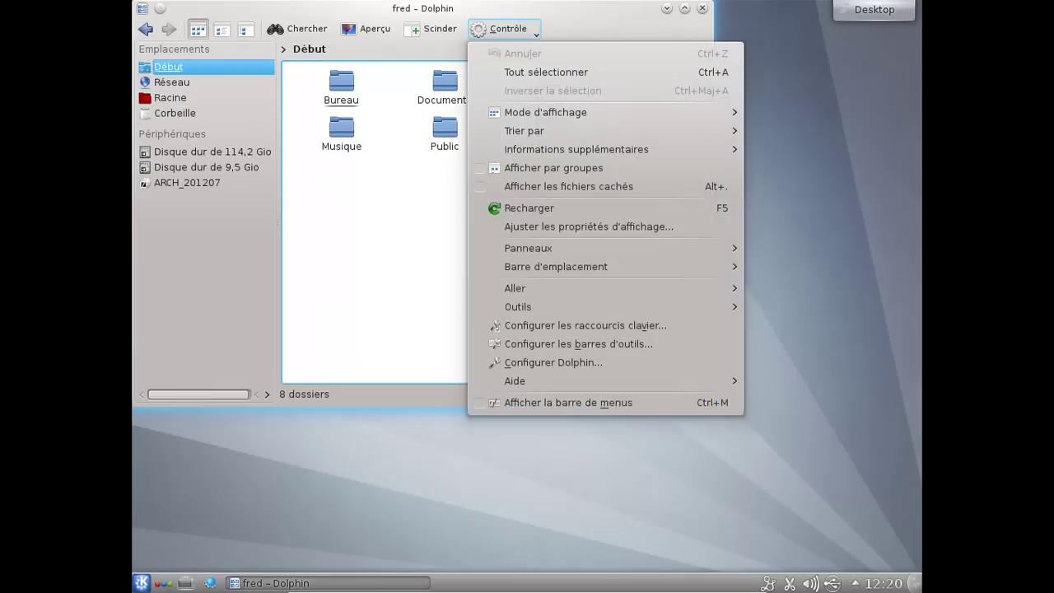
mouse_move(728, 381)
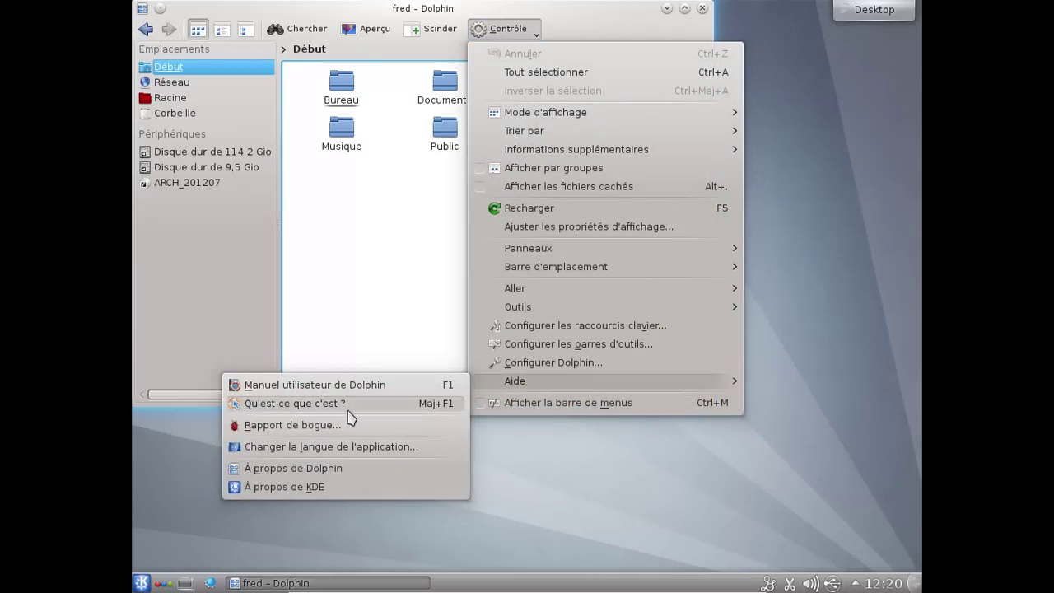
click(346, 468)
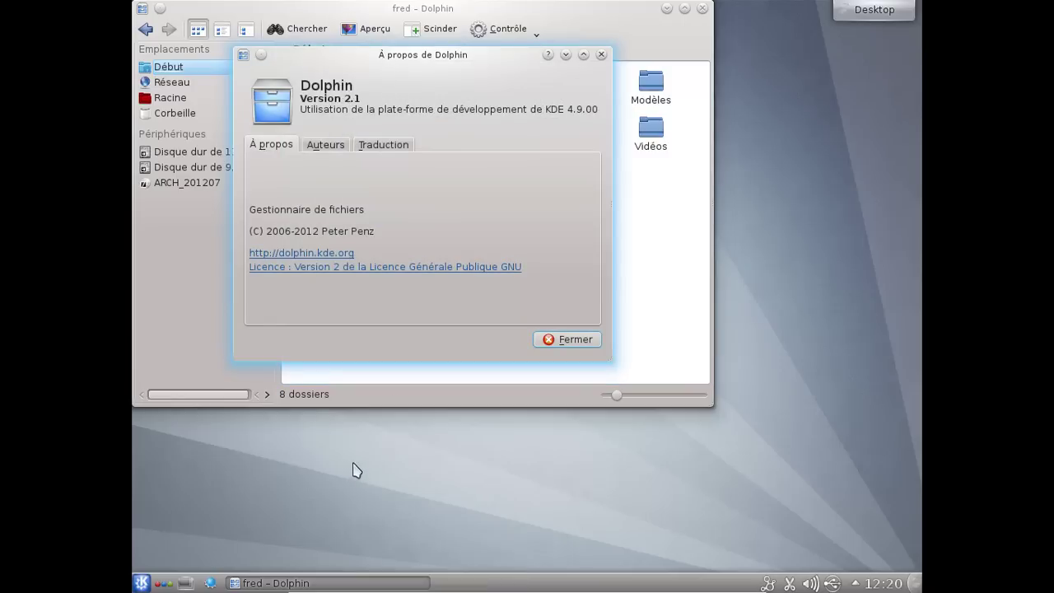
click(571, 338)
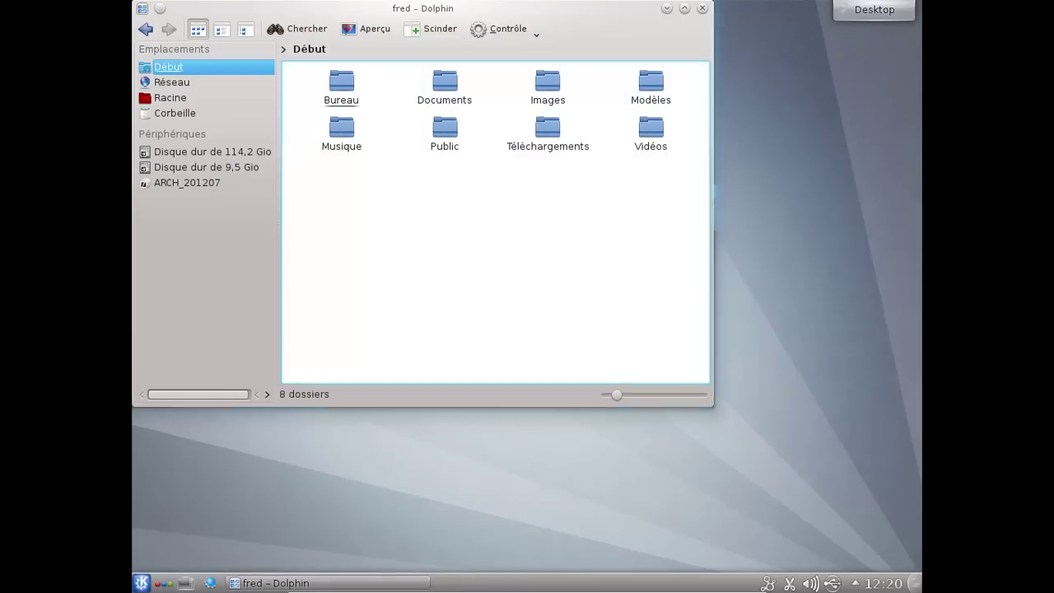
- Set Dolphin navigation to Double-cliquer, apply and confirm with Ok, then close Dolphin
click(527, 33)
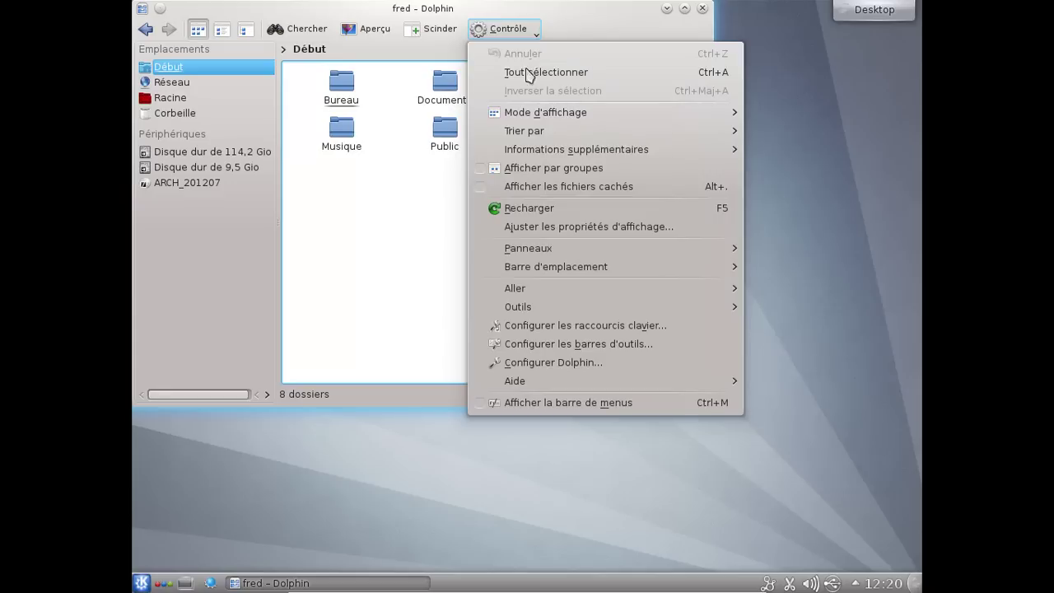
mouse_move(557, 290)
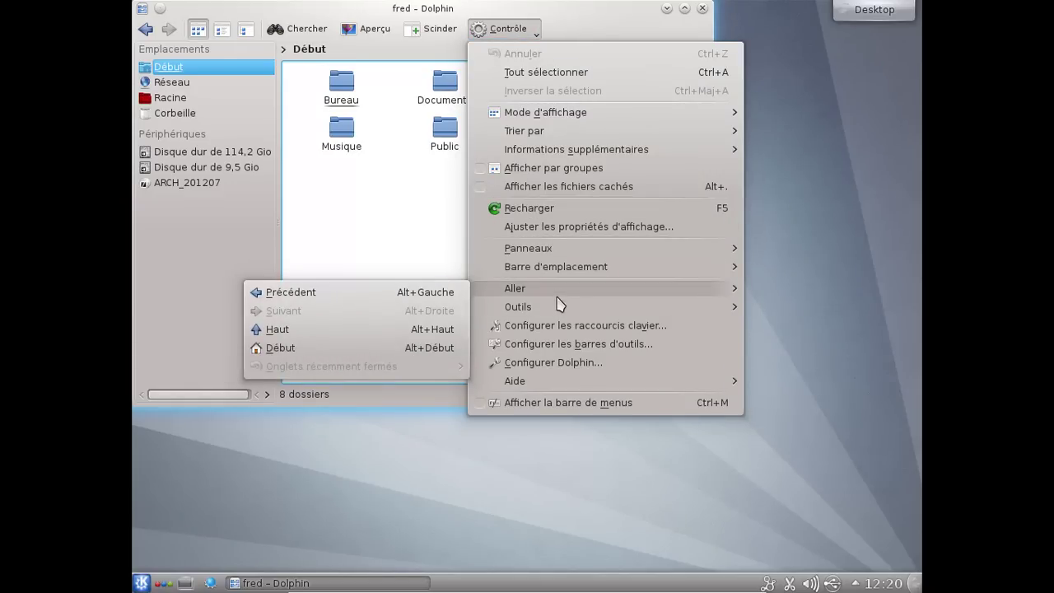
click(555, 364)
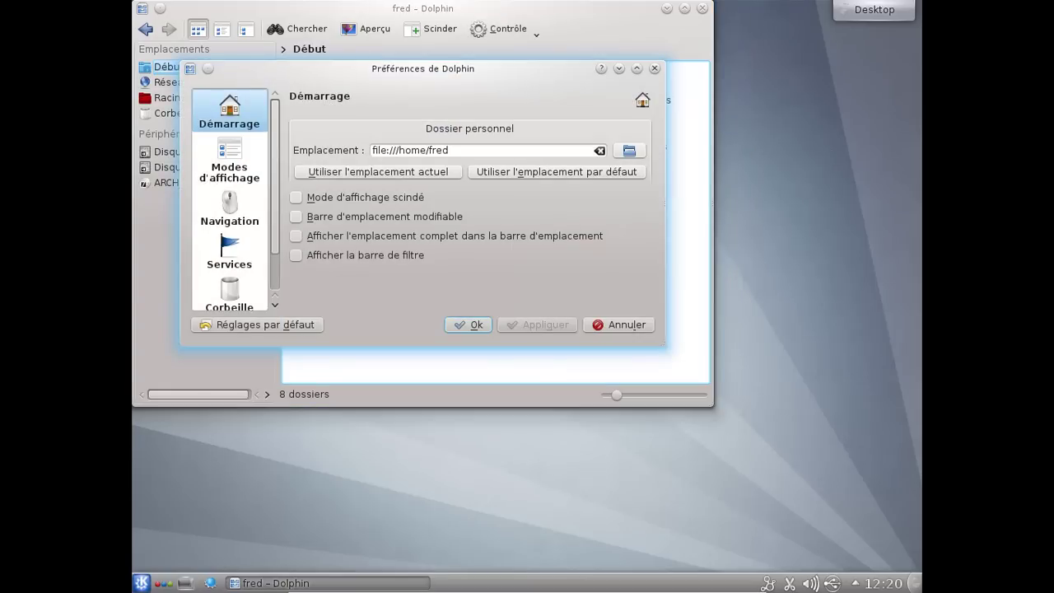
click(255, 168)
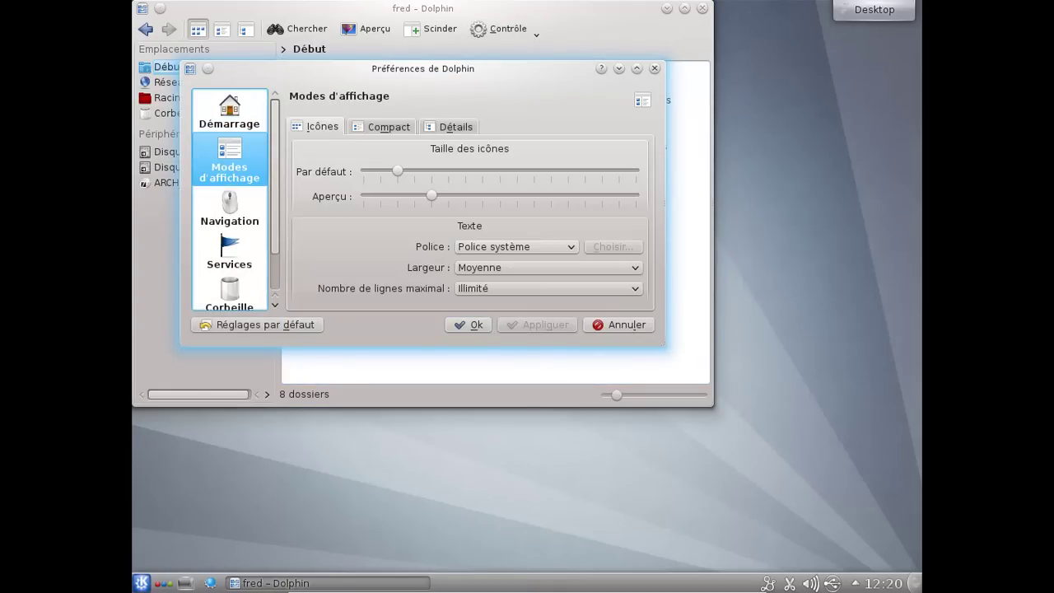
click(230, 207)
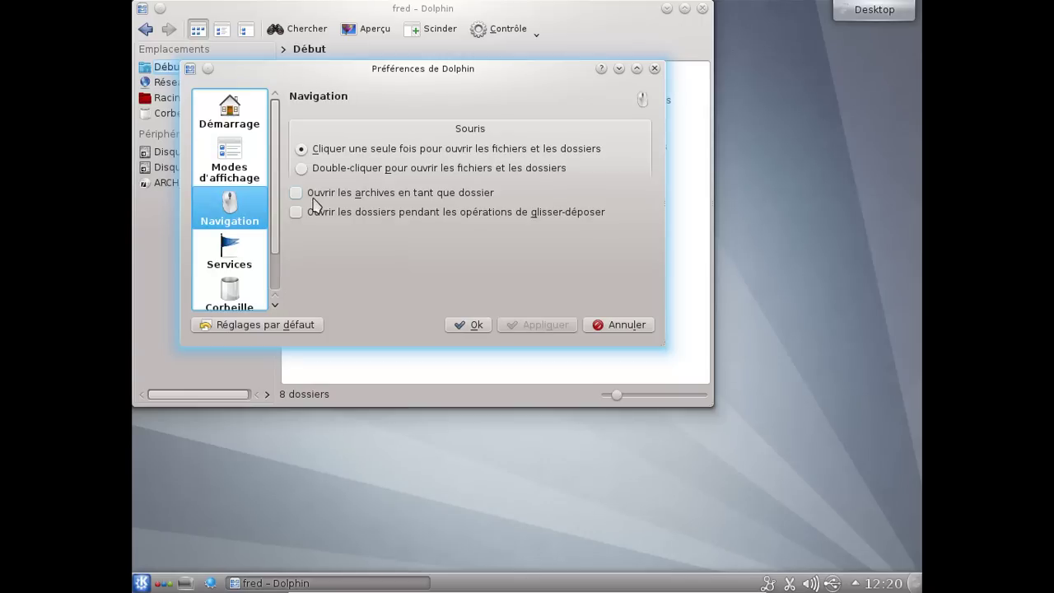
click(303, 169)
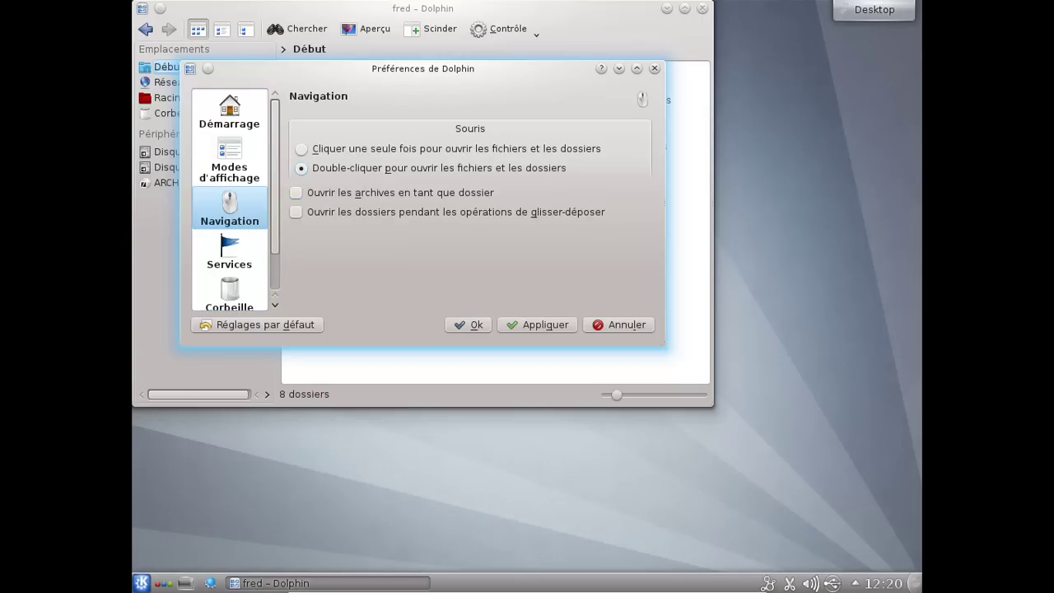
click(534, 324)
click(467, 325)
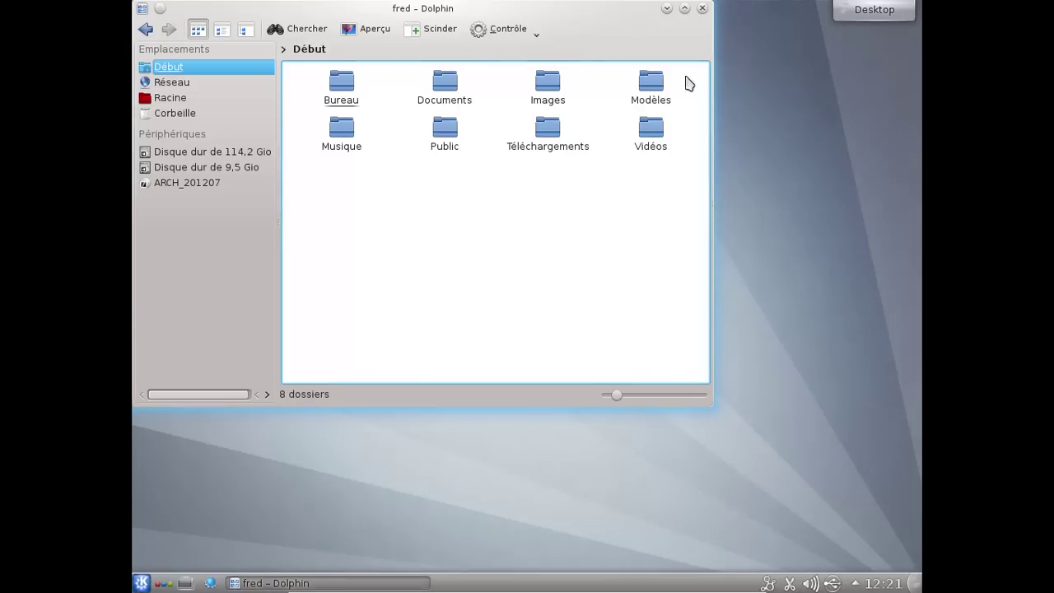
click(701, 9)
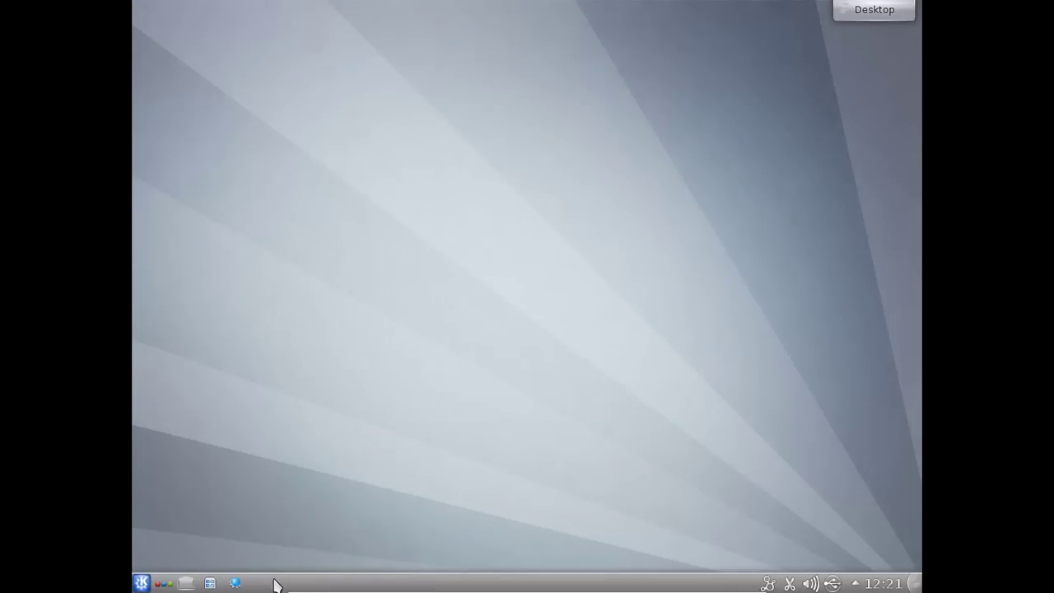
- Launch Traitement de texte from Applications > Bureautique in the K menu
click(142, 583)
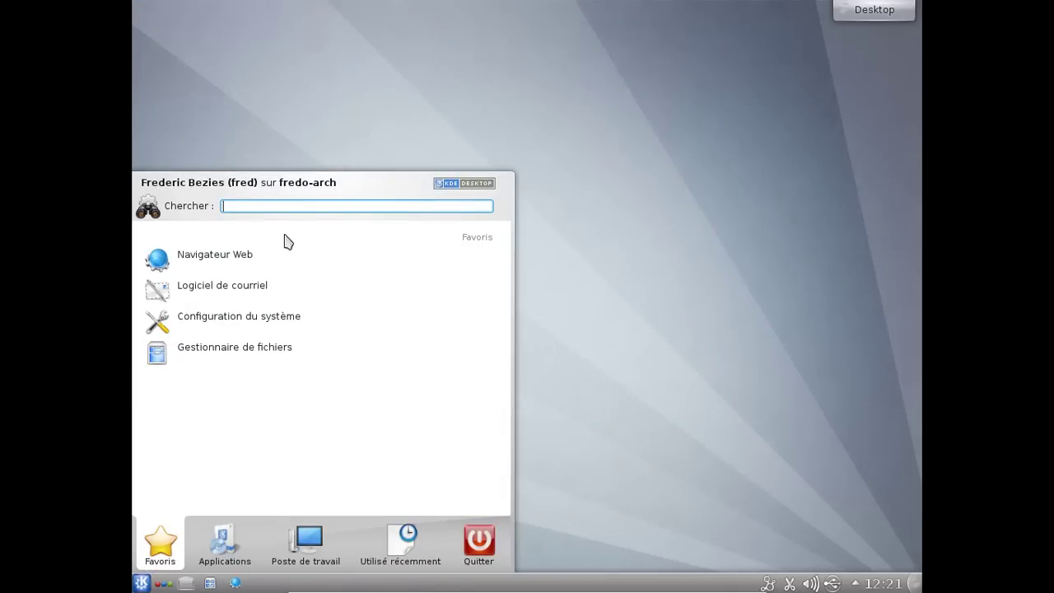
click(225, 543)
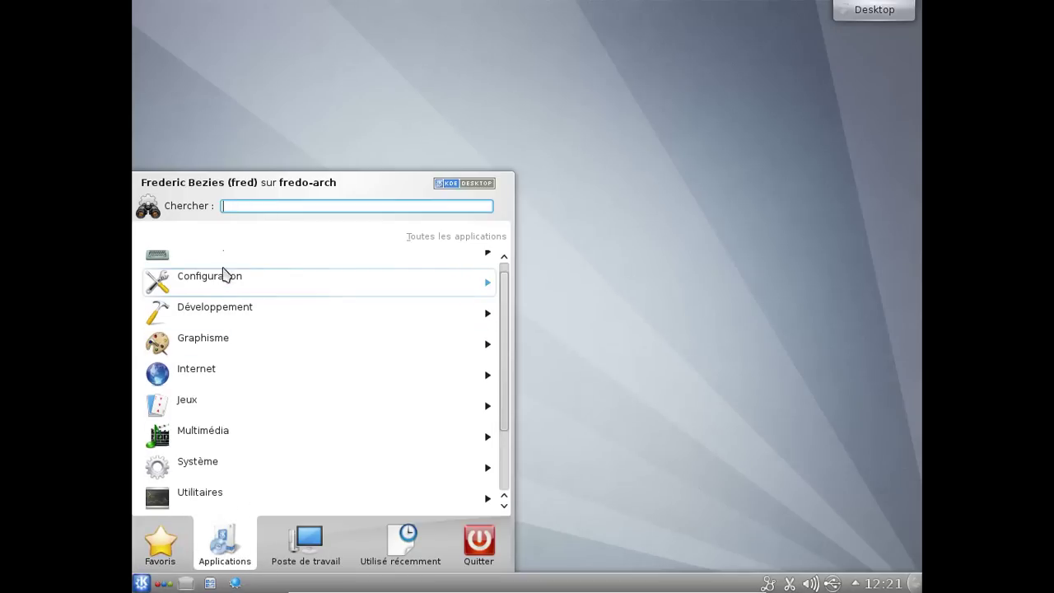
click(223, 265)
scroll(234, 286, down, 5)
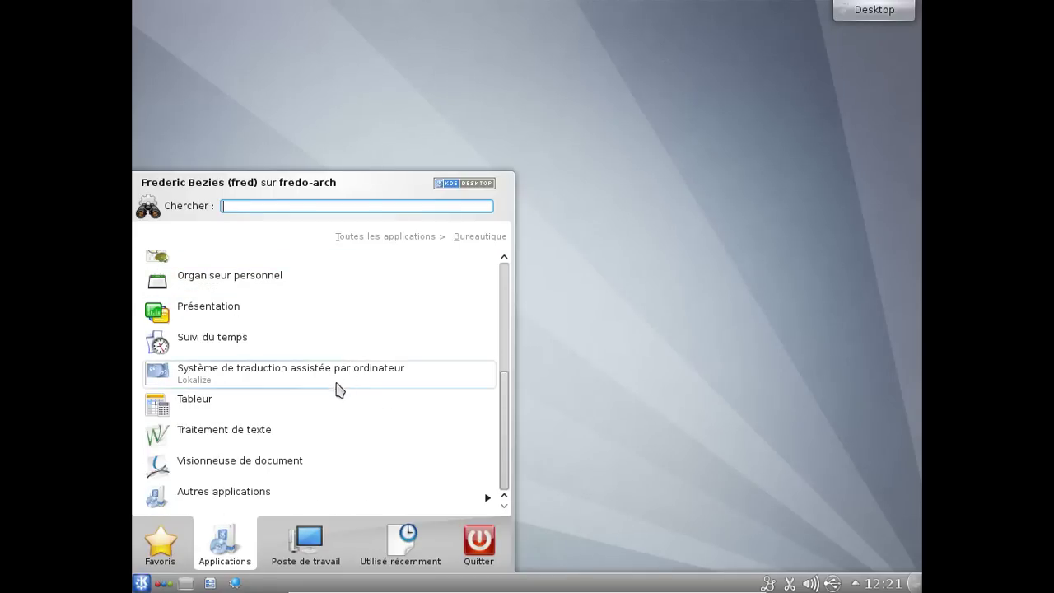
click(333, 433)
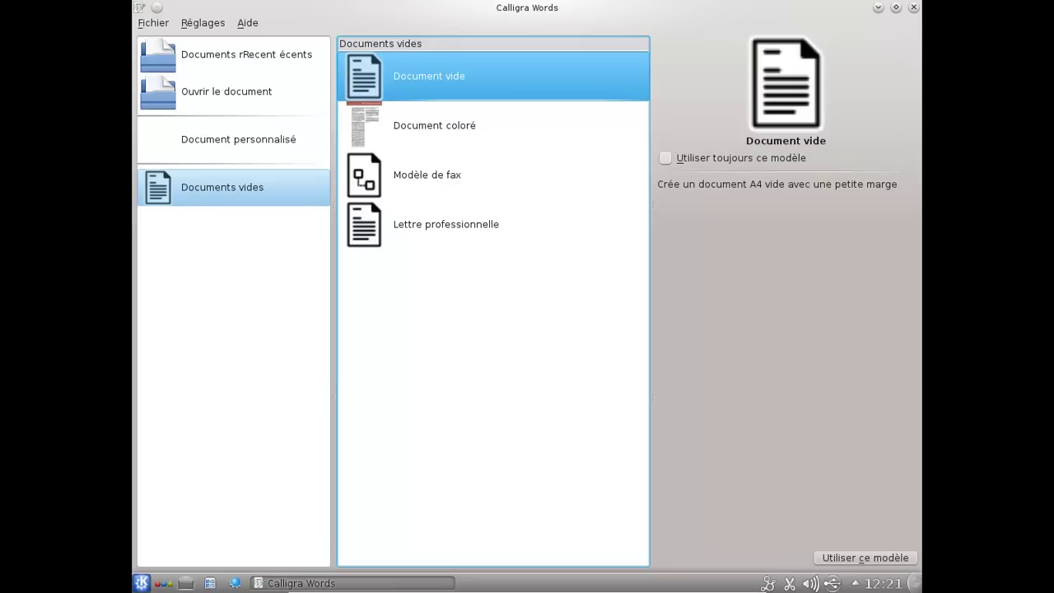
- Create a blank A4 document from Document vide and check the About Calligra Words version 2.4.3
click(853, 558)
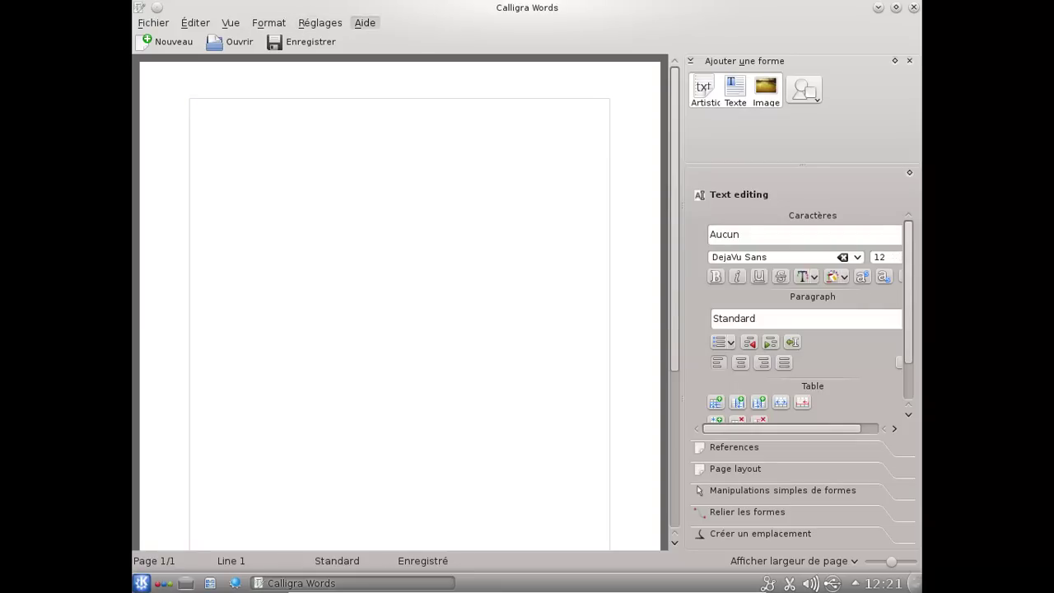
click(364, 23)
click(385, 131)
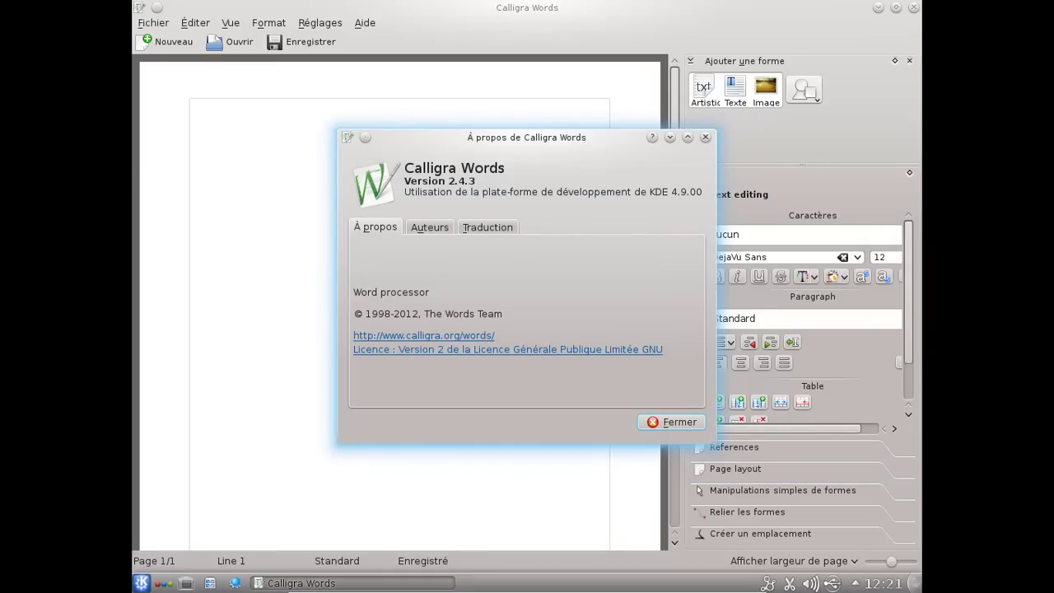
click(670, 421)
- Browse the References, Text editing, Page layout, shape and snapping dockers, then close Calligra Words
click(722, 448)
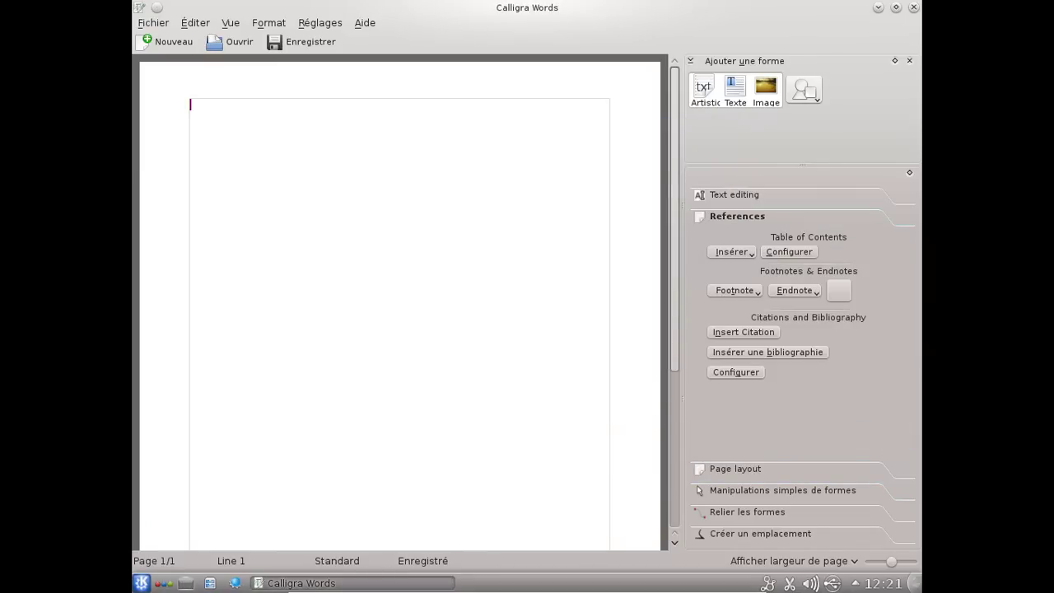
click(818, 196)
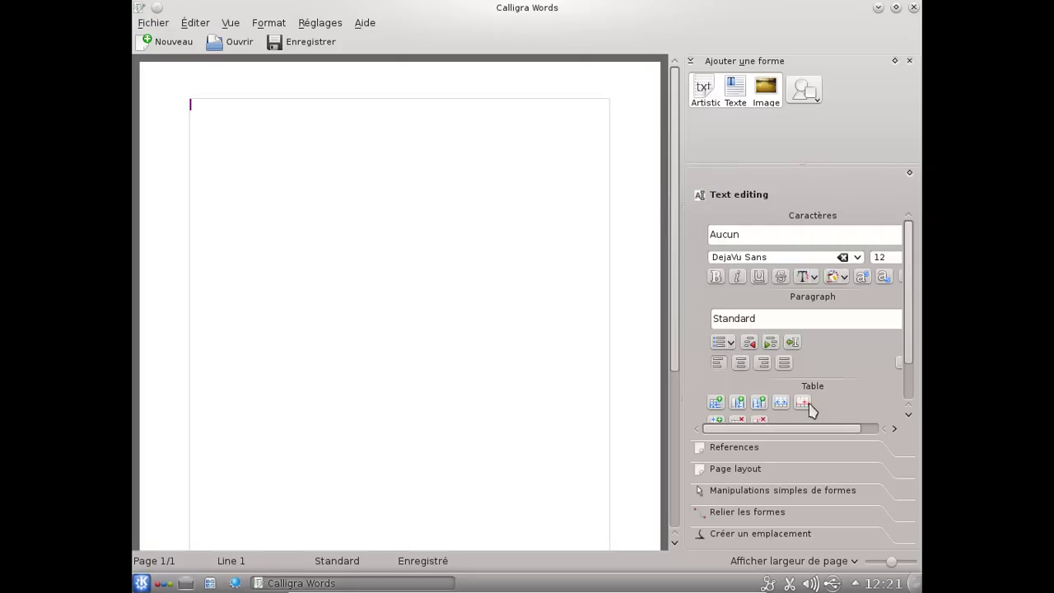
click(735, 468)
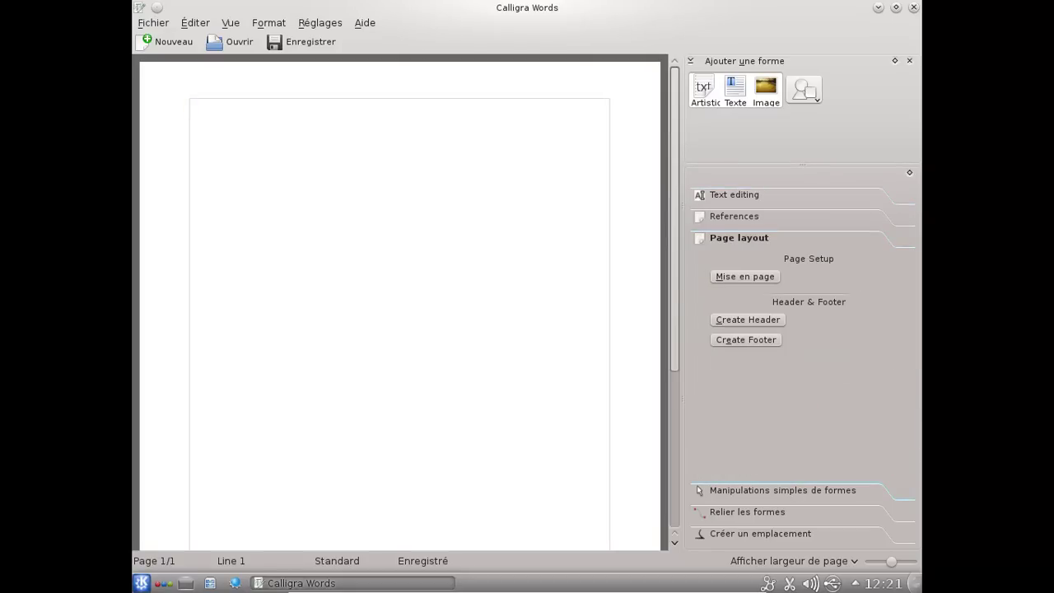
click(791, 491)
click(798, 512)
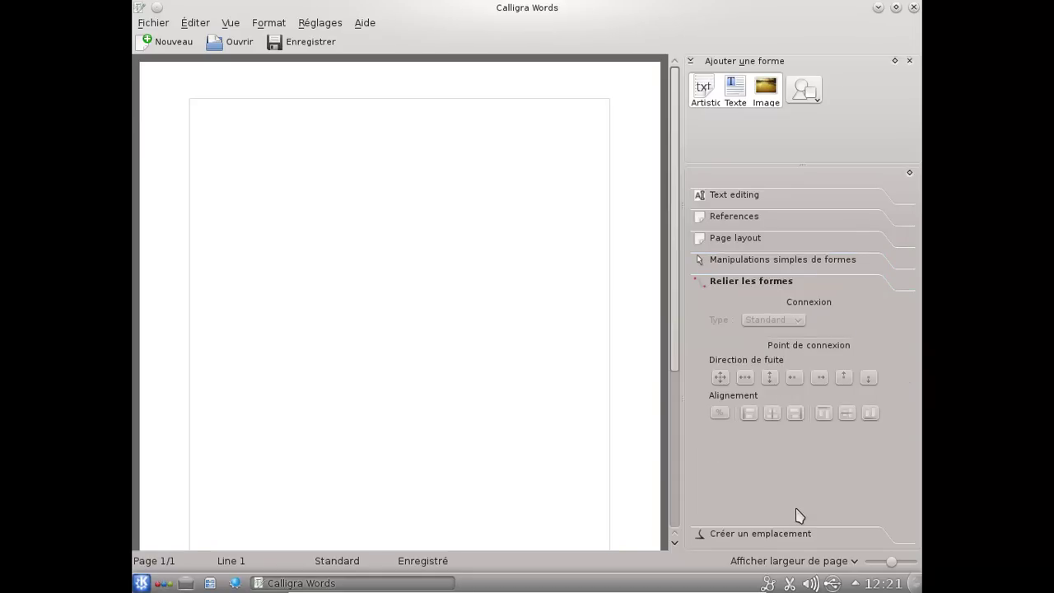
click(760, 533)
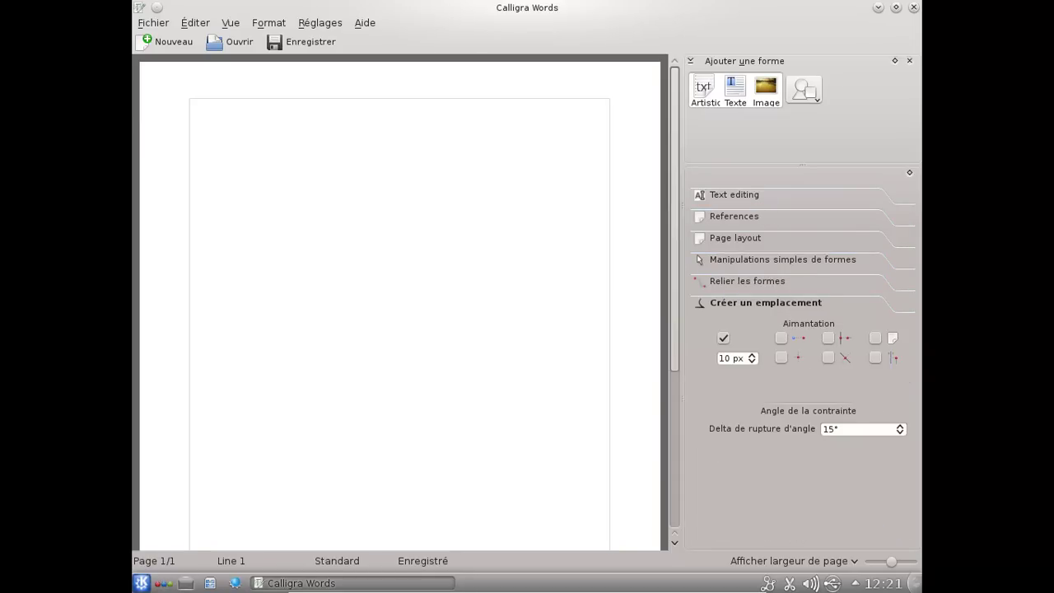
click(734, 194)
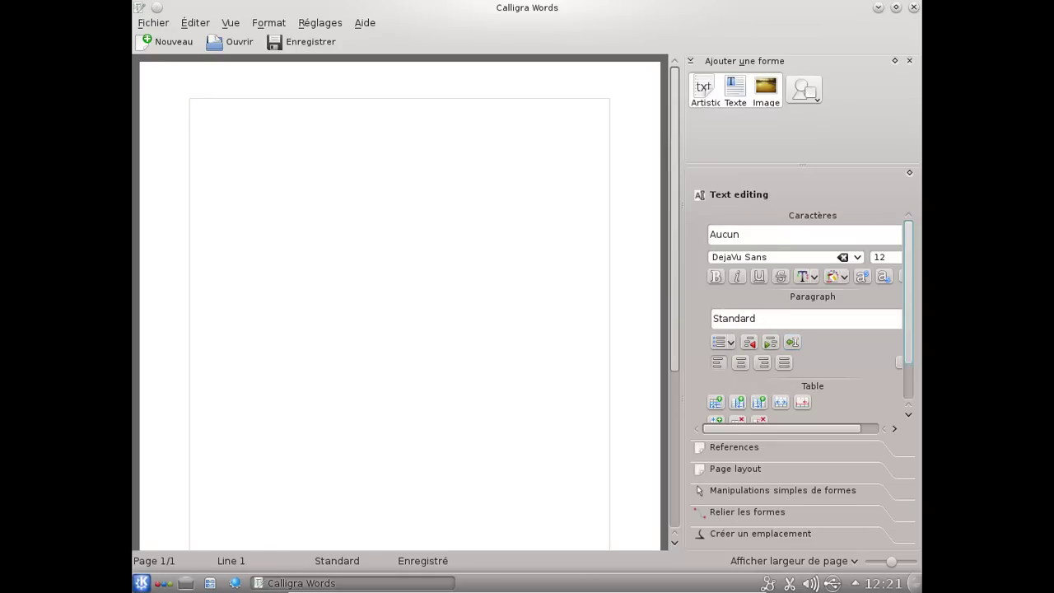
scroll(911, 356, down, 2)
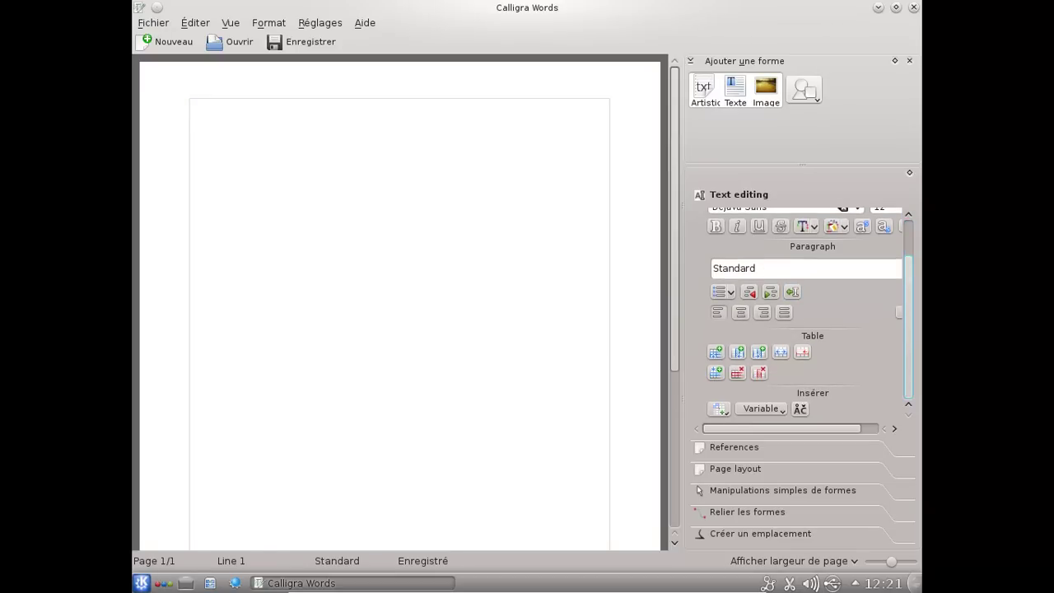
click(913, 8)
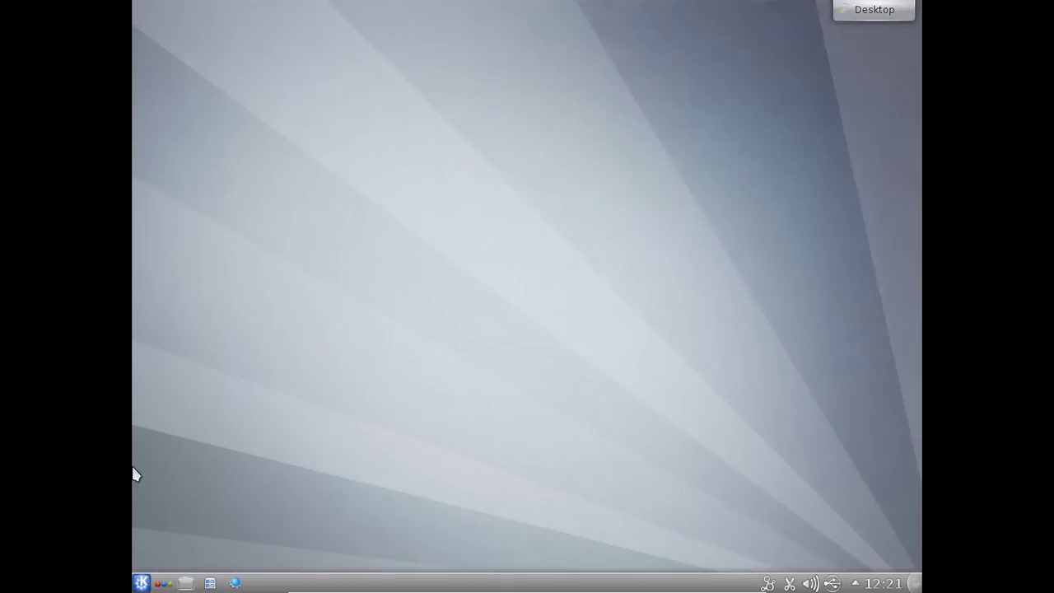
- Open the launcher's application categories and browse the Graphisme applications
click(141, 583)
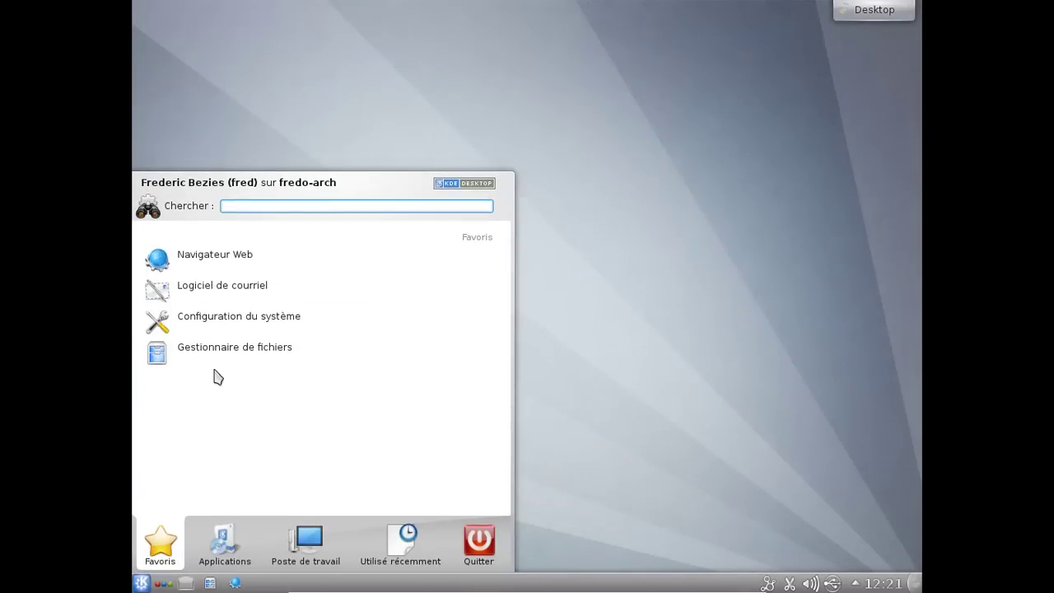
click(225, 543)
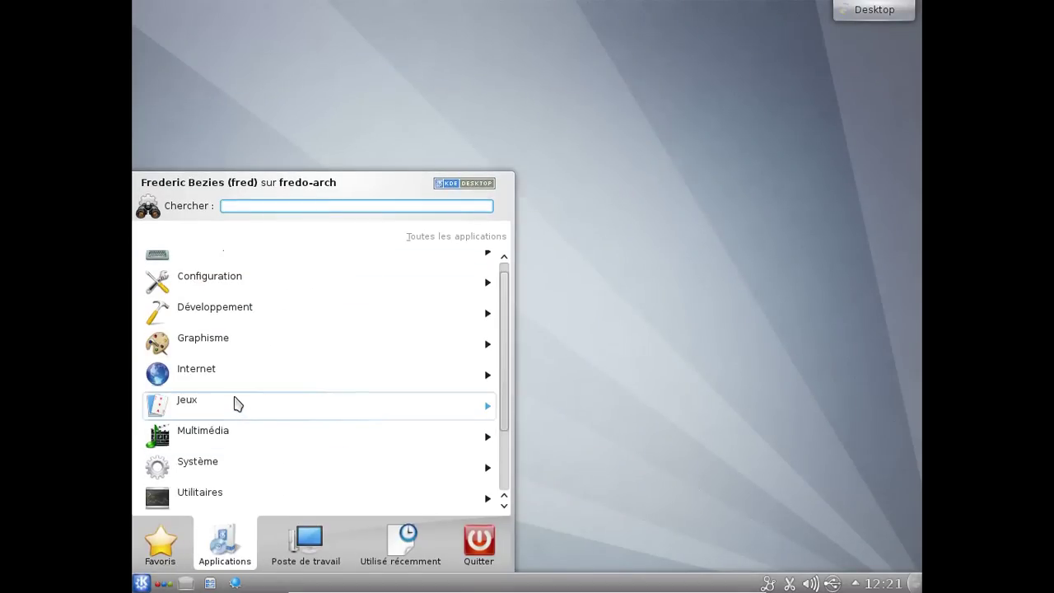
click(233, 347)
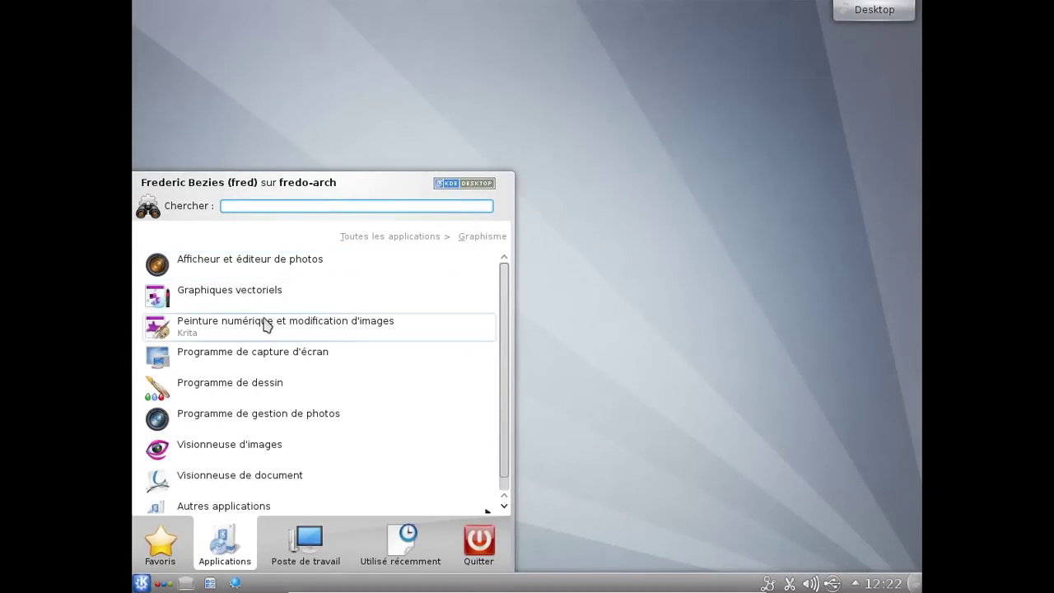
drag(496, 301, 183, 253)
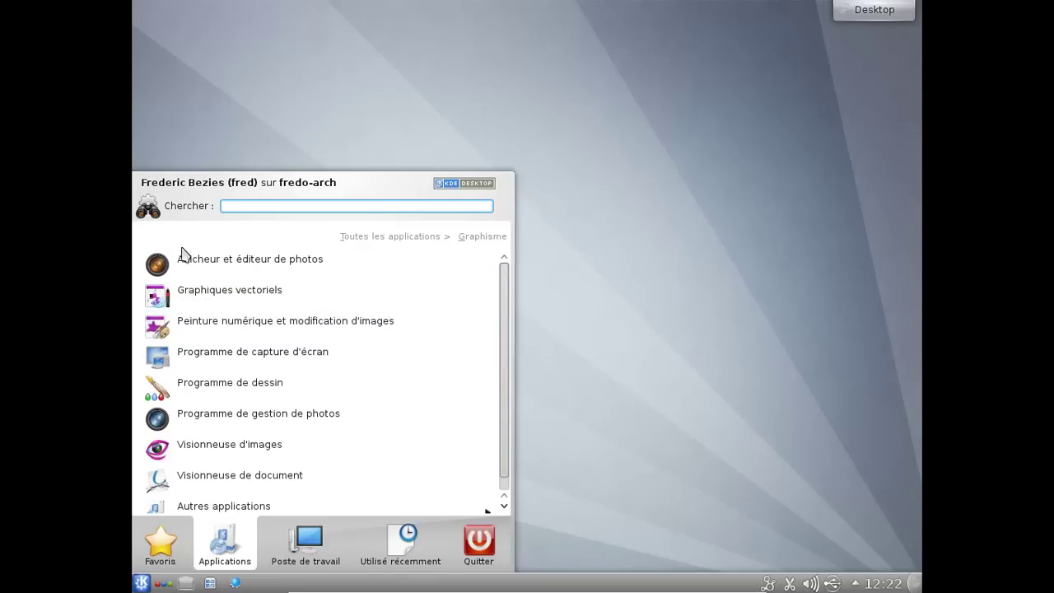
click(341, 237)
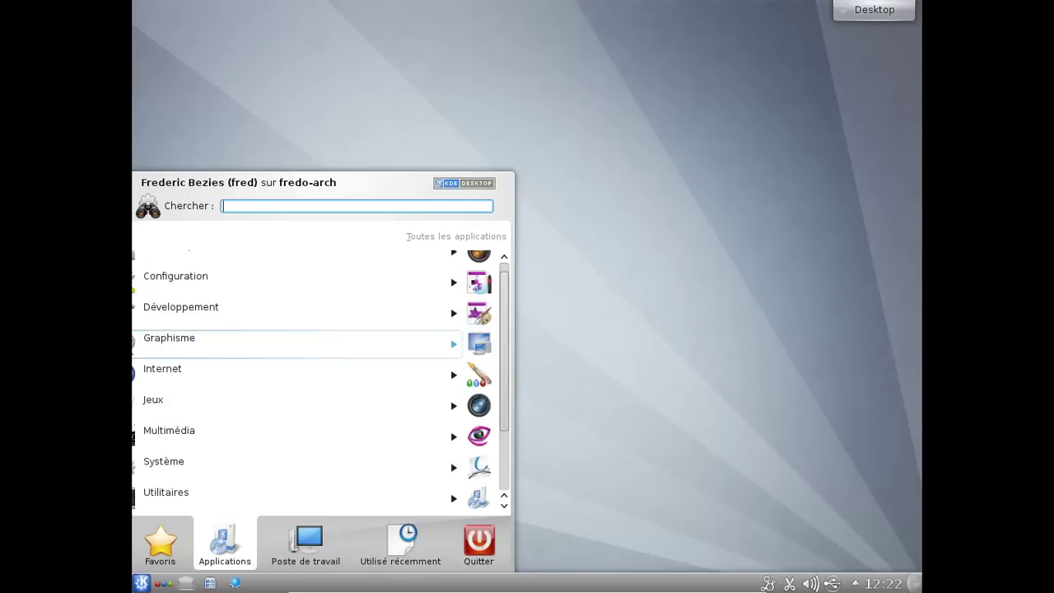
- Browse the Internet category, then launch Lecteur audio (Amarok) from Multimédia
click(266, 383)
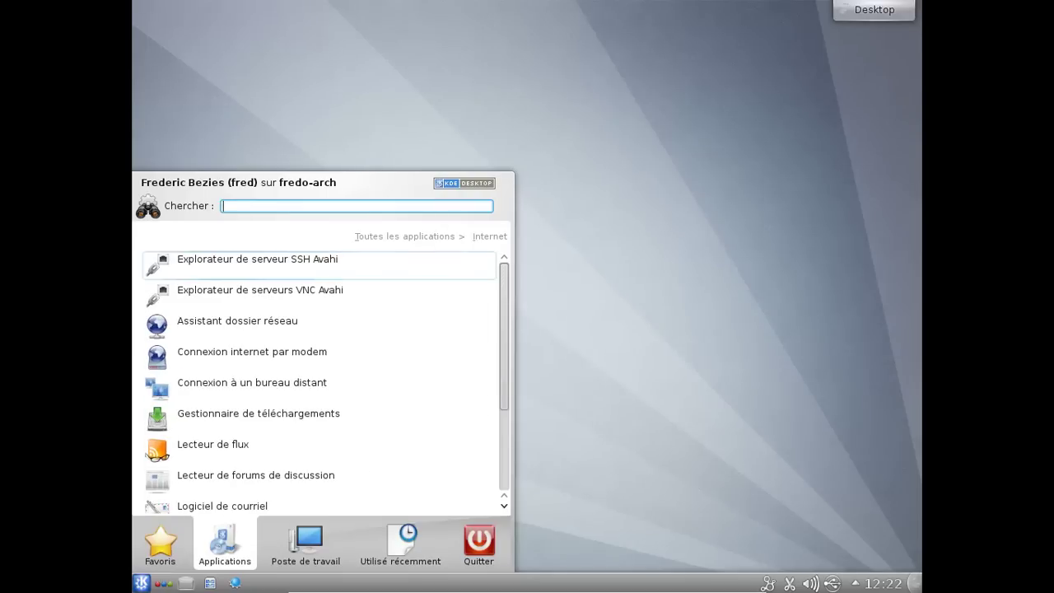
drag(505, 303, 511, 409)
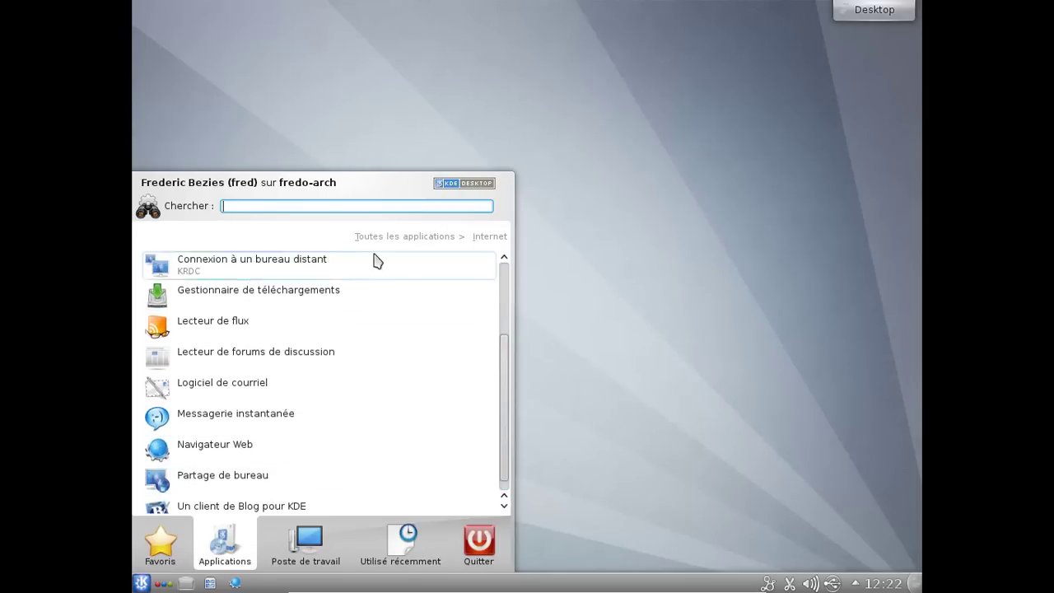
click(406, 242)
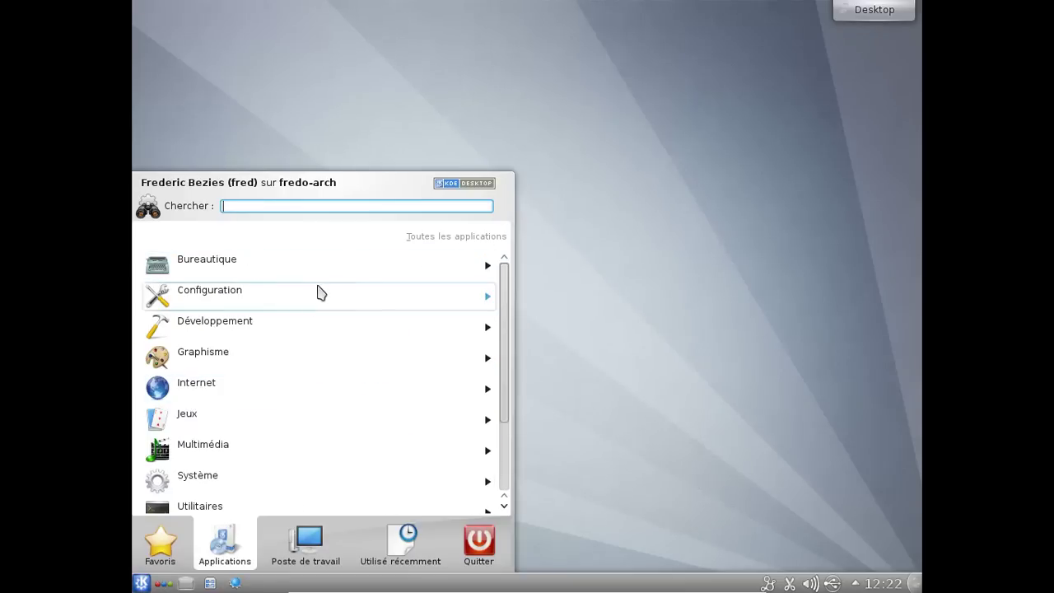
click(269, 452)
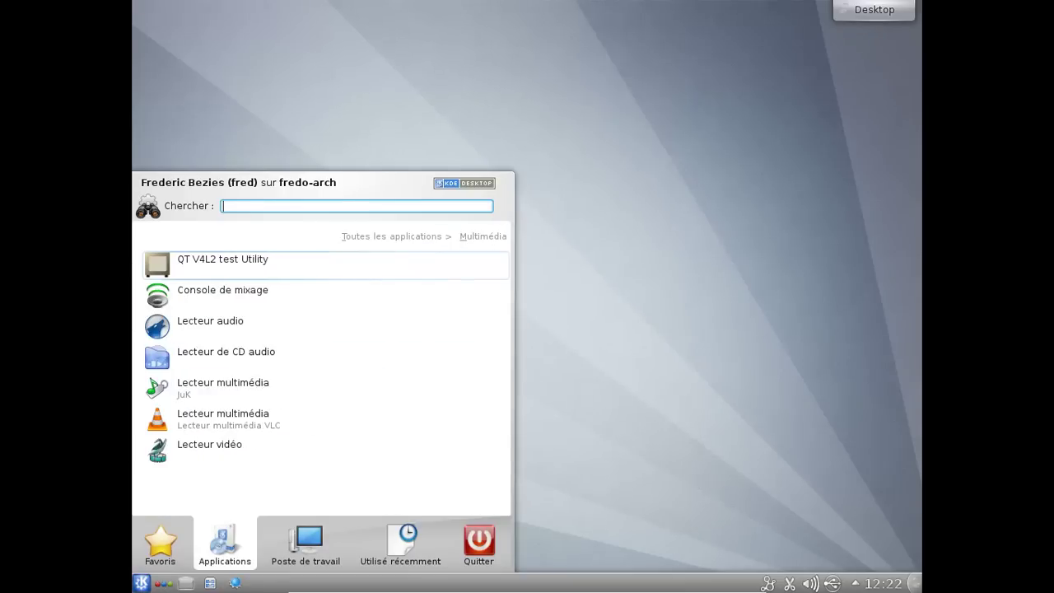
click(266, 323)
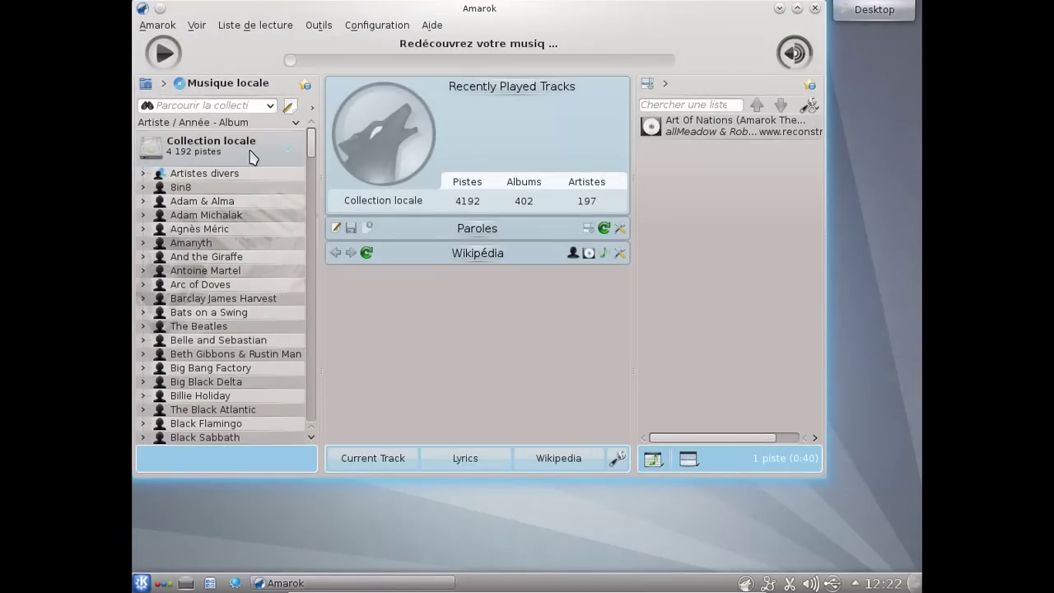
- Expand artist Adam Michalak and his album 2010 - Seven Colors in the collection browser
click(235, 216)
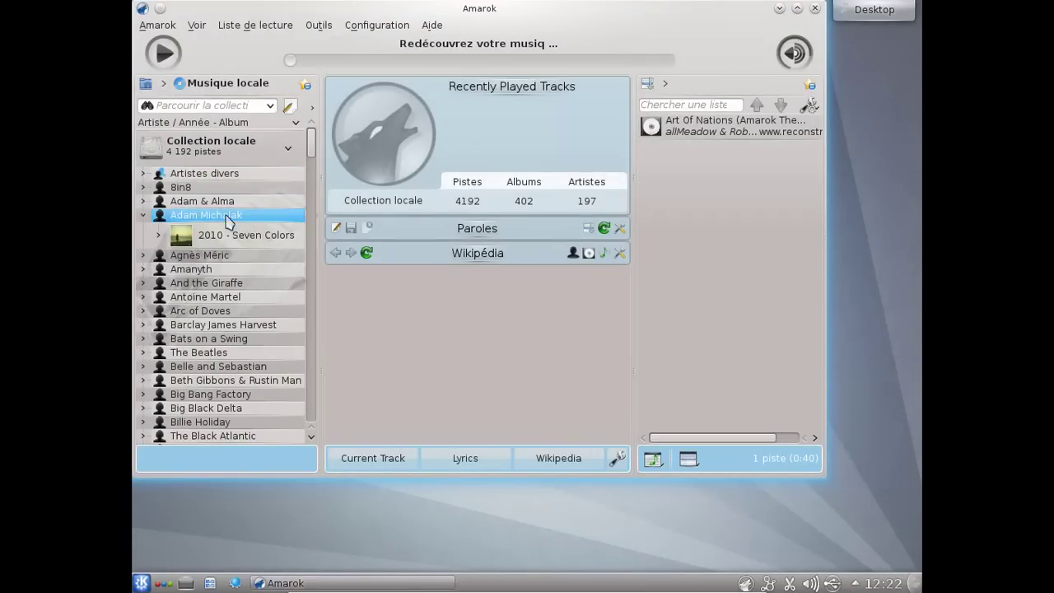
click(230, 234)
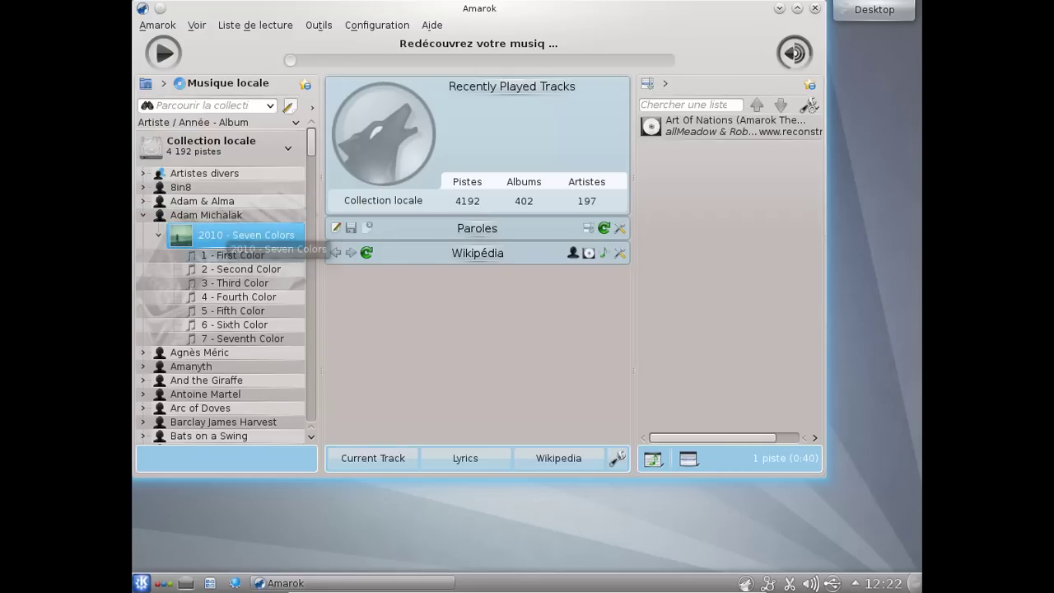
click(228, 240)
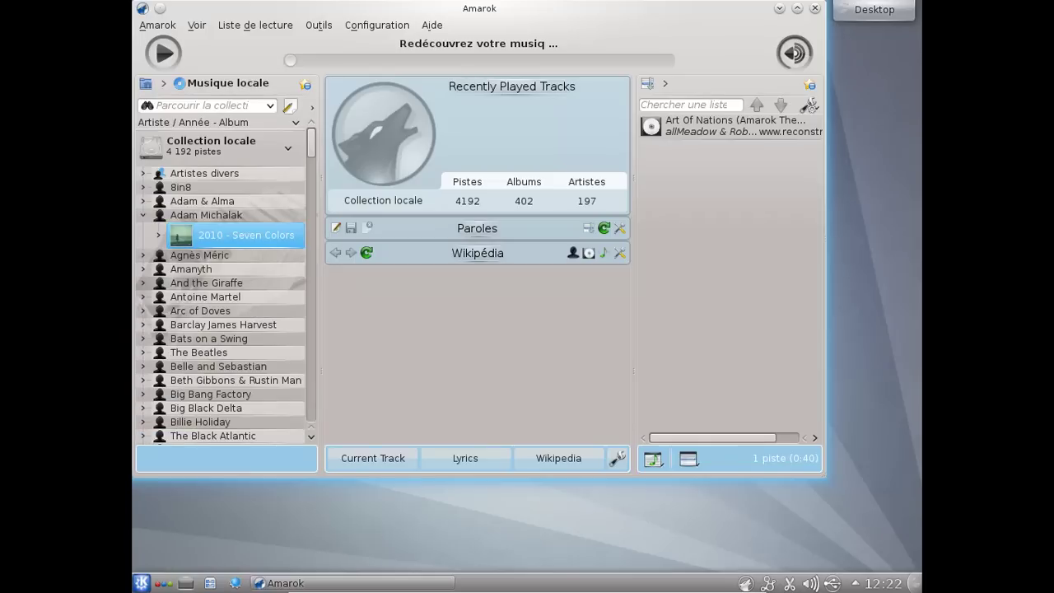
click(183, 240)
- Play 1 - First Color, then expand Brendan Perry's album 2010 - Ark
double_click(194, 257)
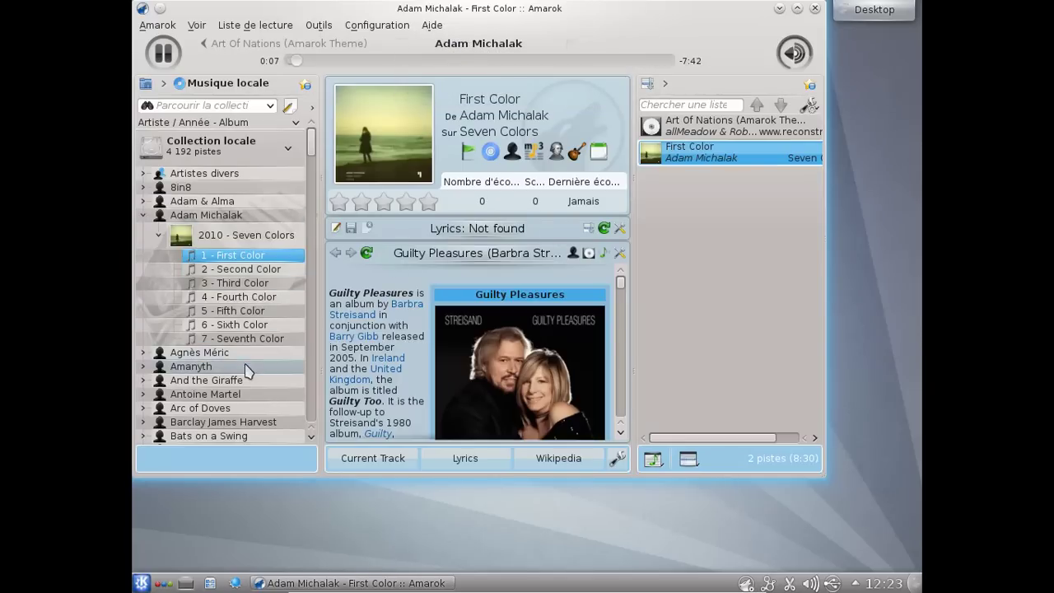
drag(313, 144, 312, 188)
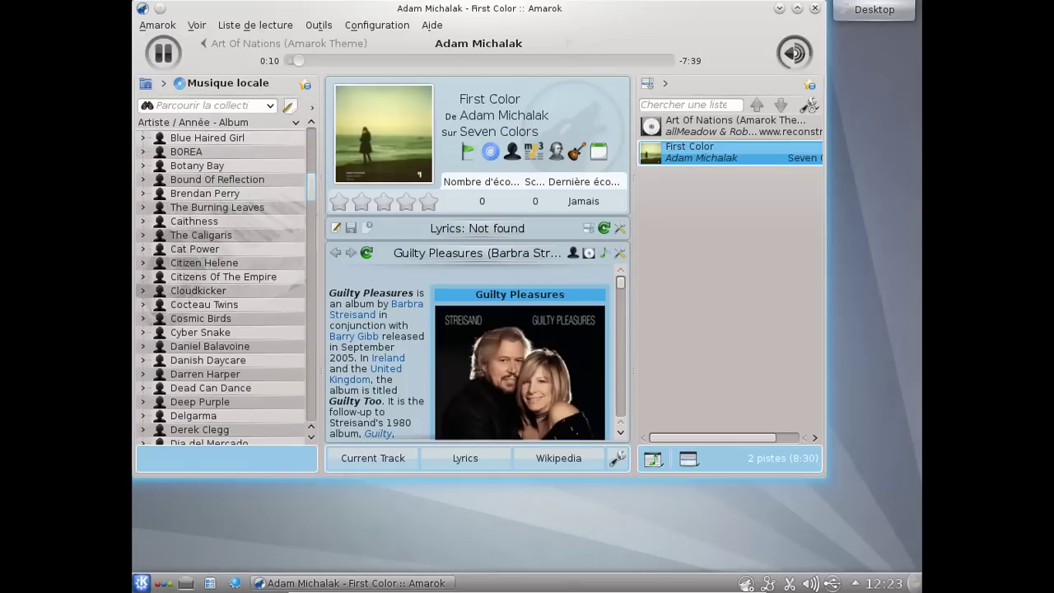
click(284, 193)
click(260, 216)
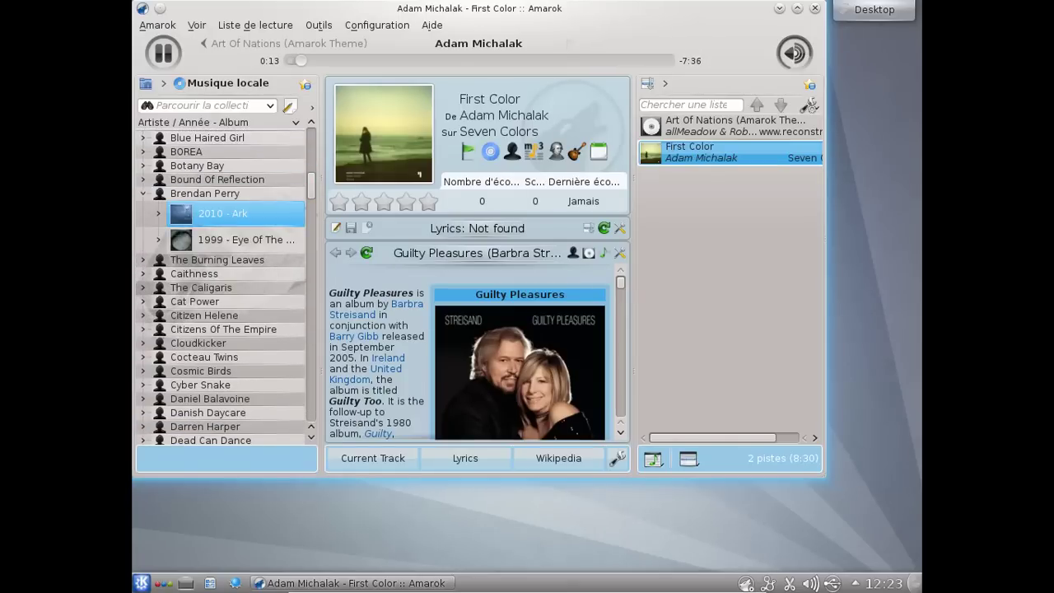
click(259, 219)
click(258, 219)
- Add 1 - Babylon to the playlist, play it, then quit Amarok
double_click(251, 233)
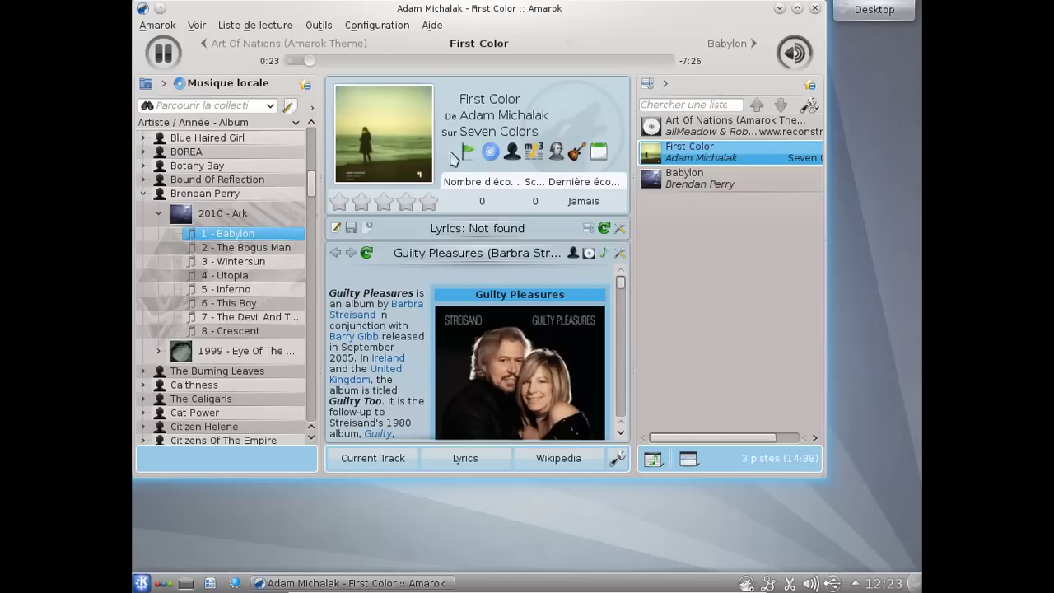
double_click(680, 179)
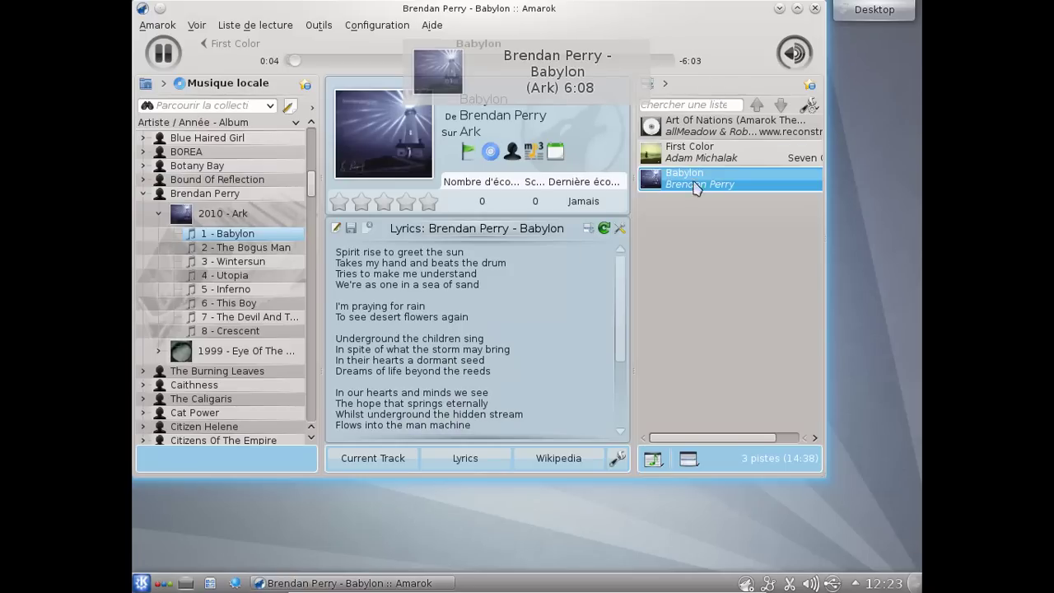
click(159, 27)
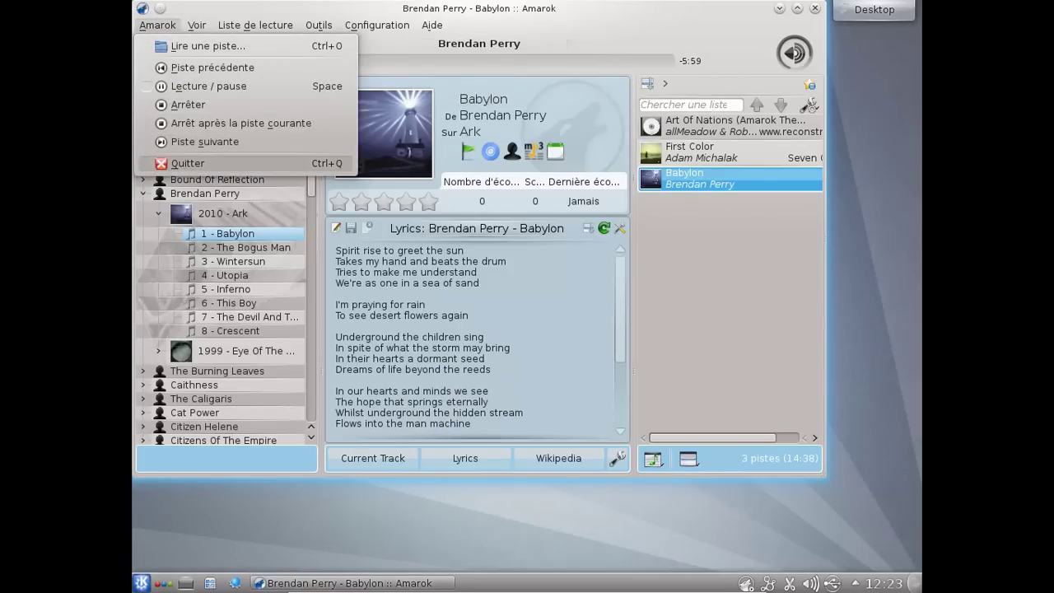
click(188, 163)
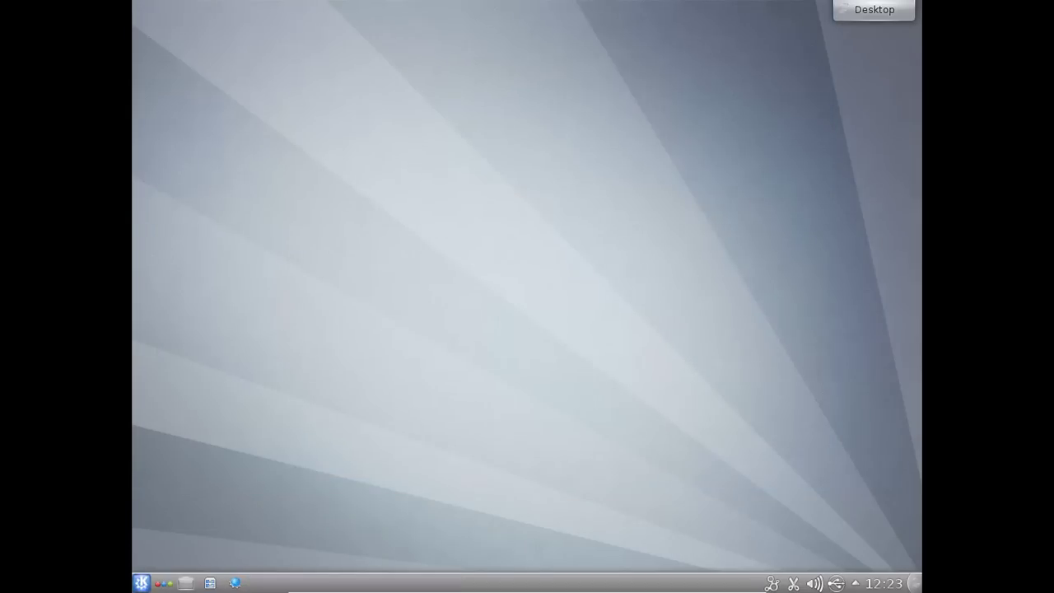
- Open the launcher's application categories and browse the Configuration applications
click(141, 583)
click(222, 548)
drag(218, 497, 219, 284)
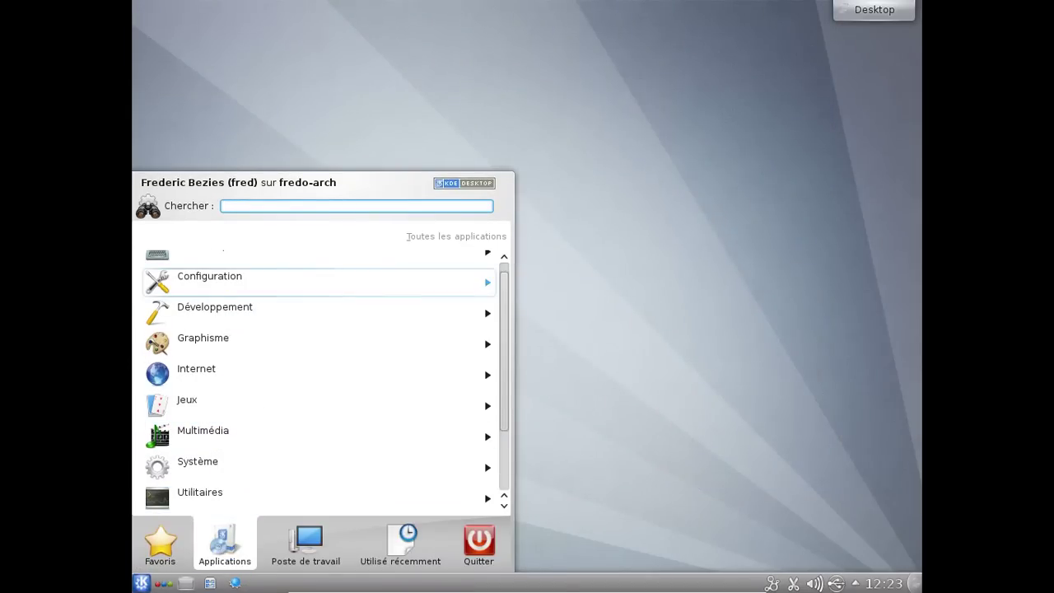
click(219, 280)
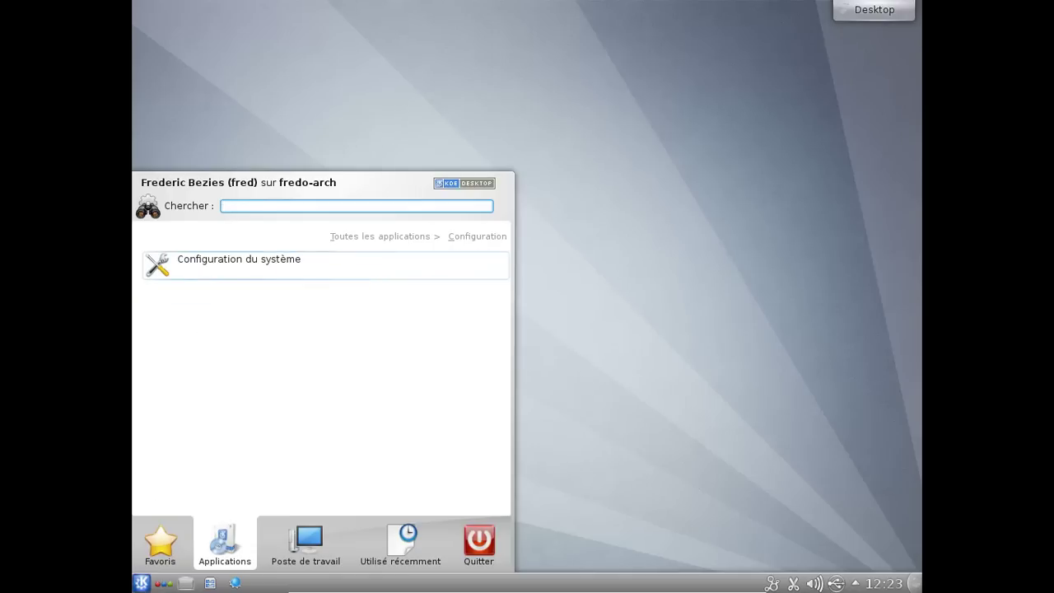
click(435, 236)
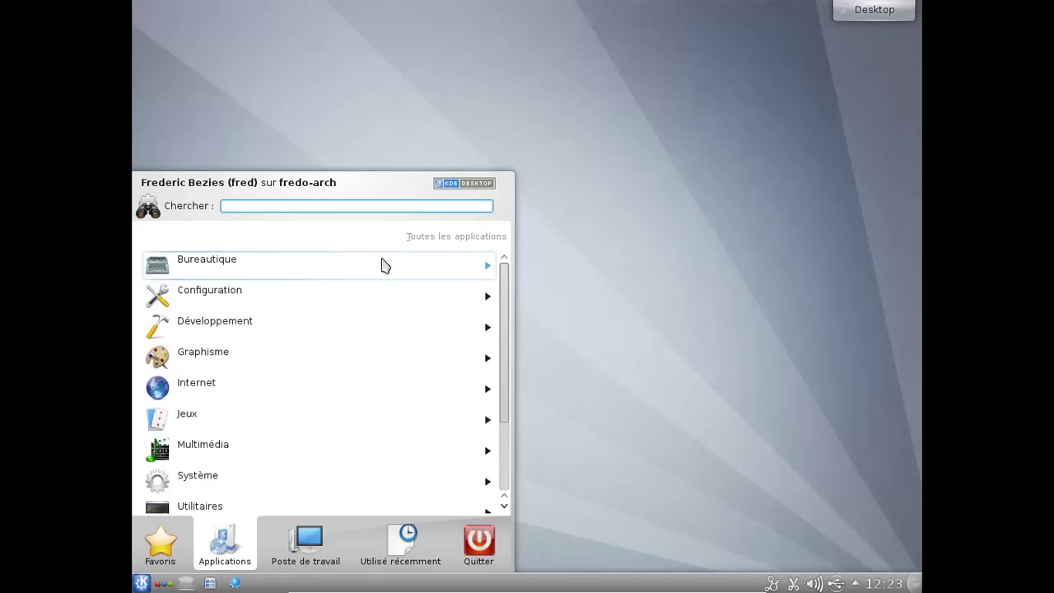
- Browse the Jeux arcade, card and board game lists, then open Utilitaires and scroll its list
scroll(372, 357, down, 3)
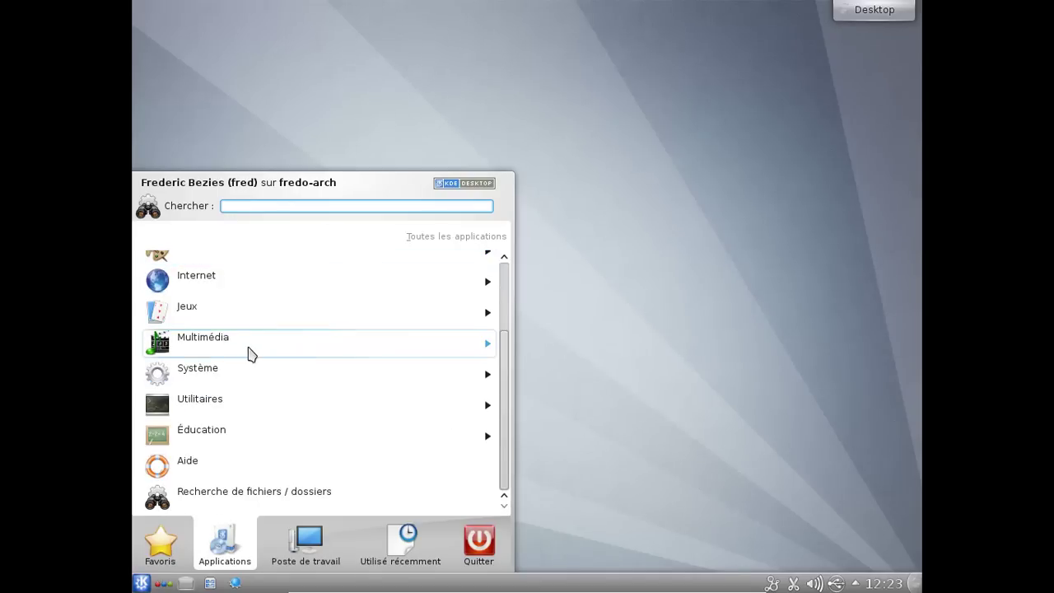
click(229, 314)
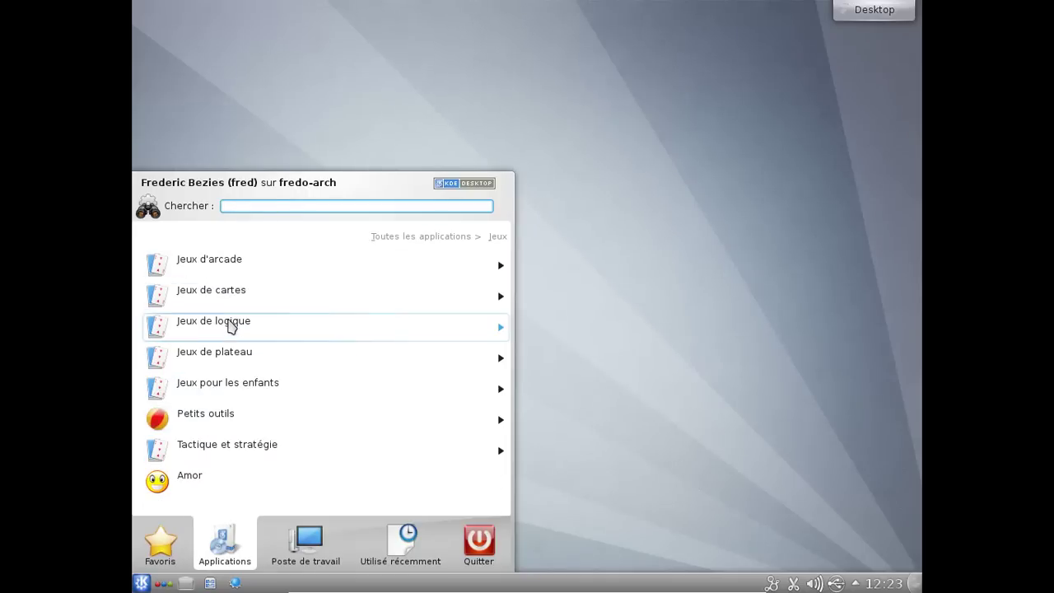
click(231, 273)
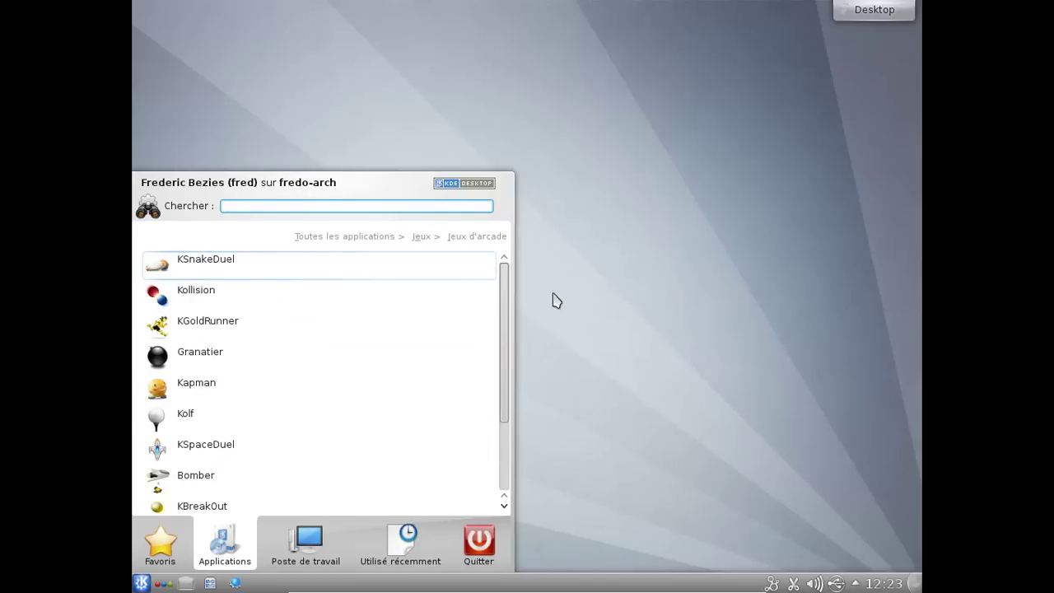
click(421, 238)
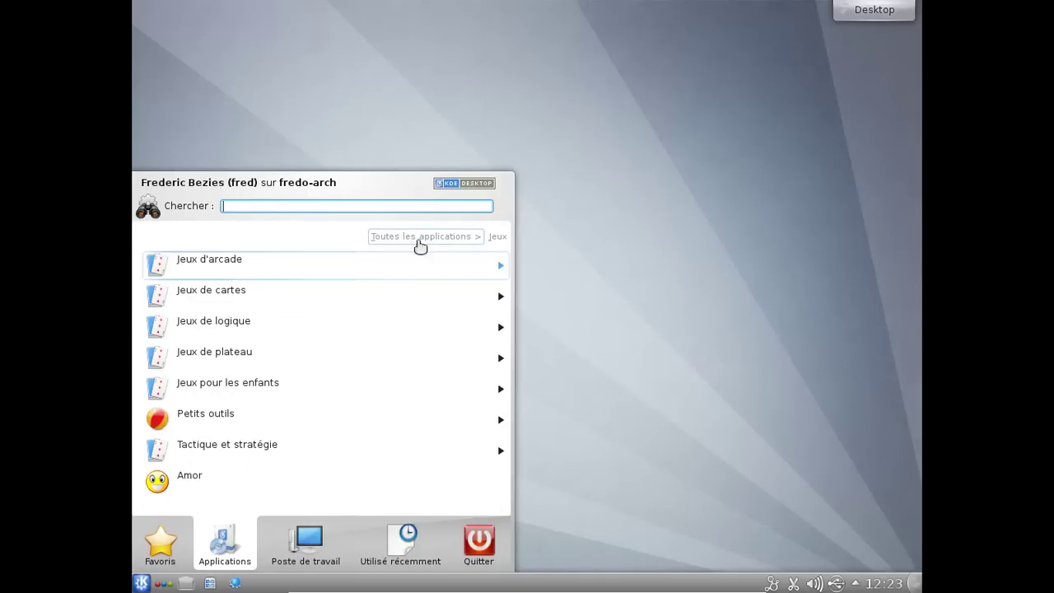
click(386, 292)
click(419, 238)
click(295, 358)
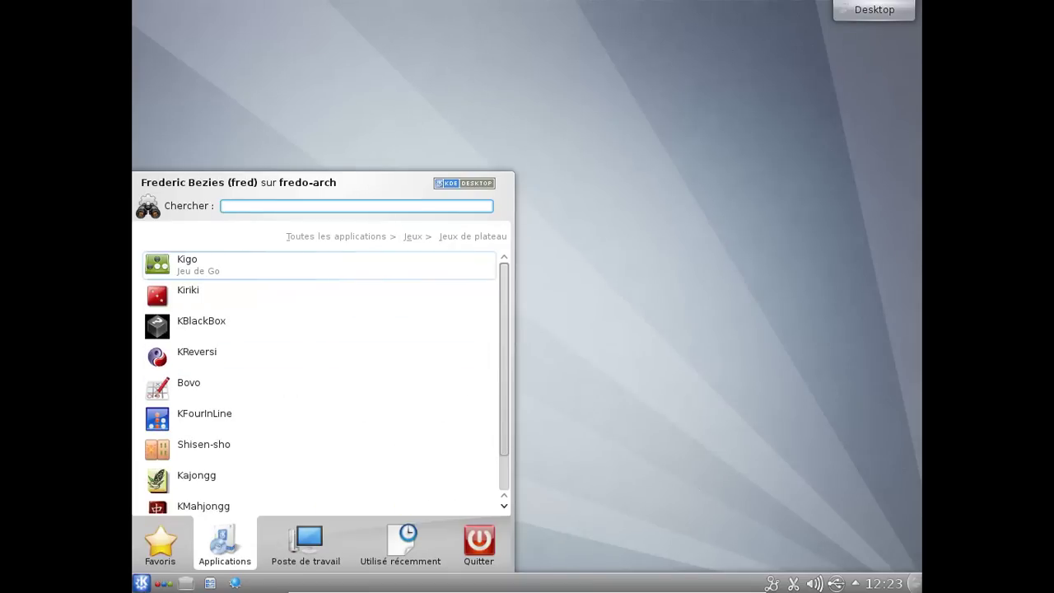
click(422, 237)
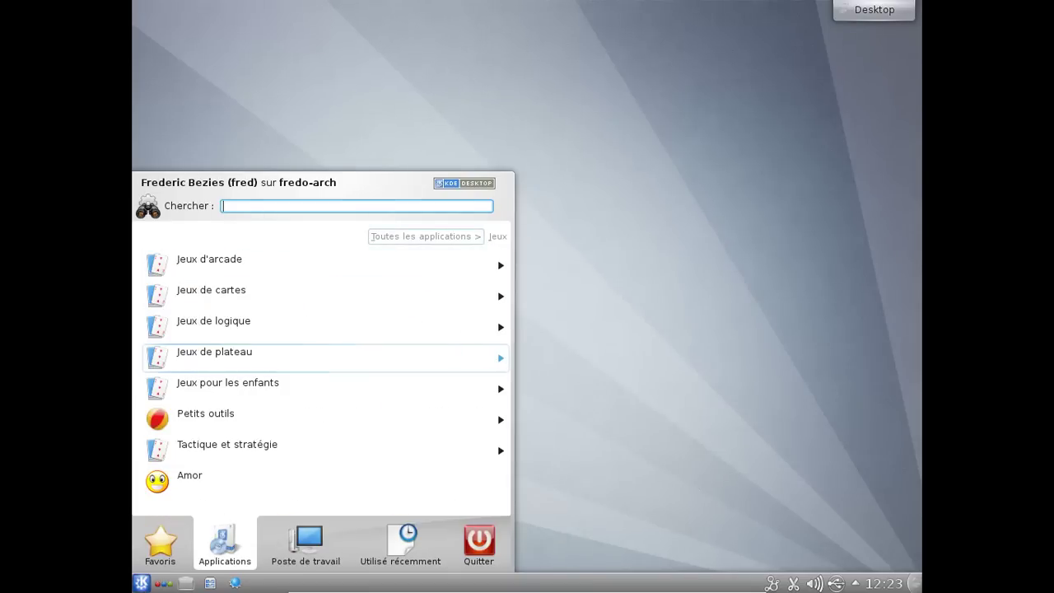
click(424, 238)
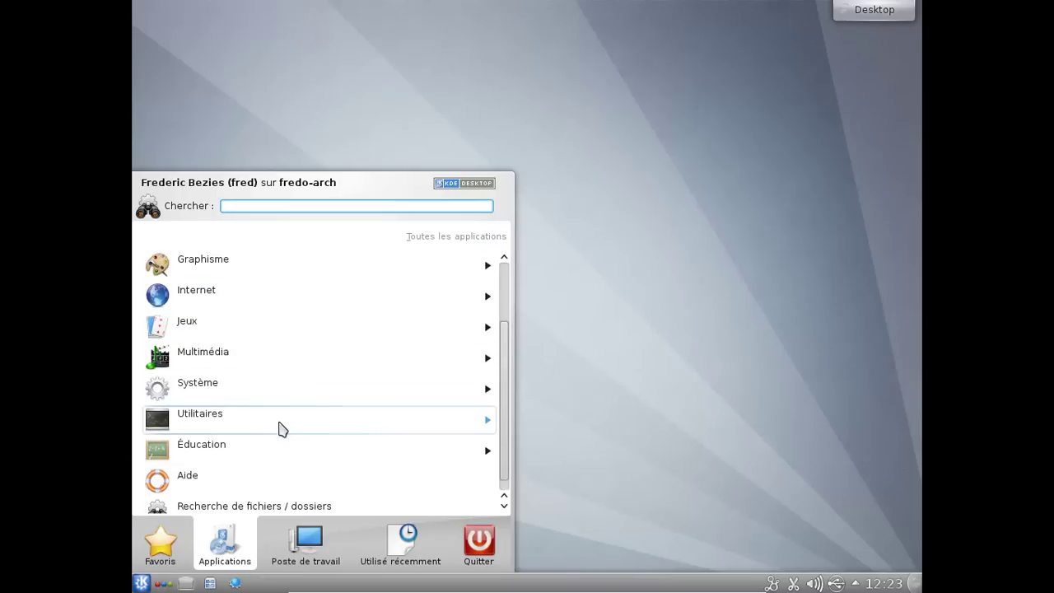
click(278, 428)
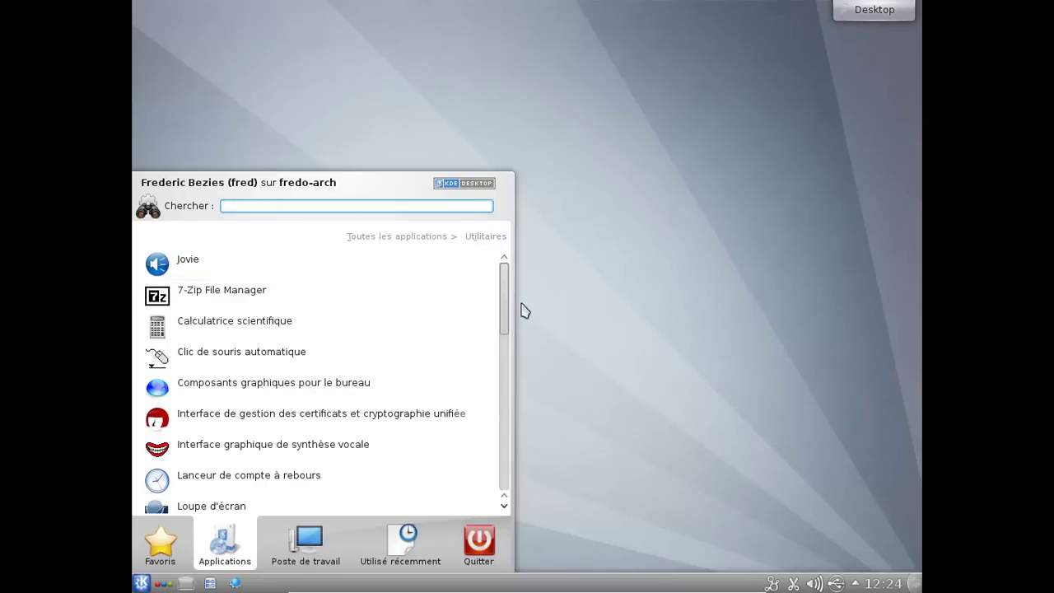
scroll(505, 318, down, 4)
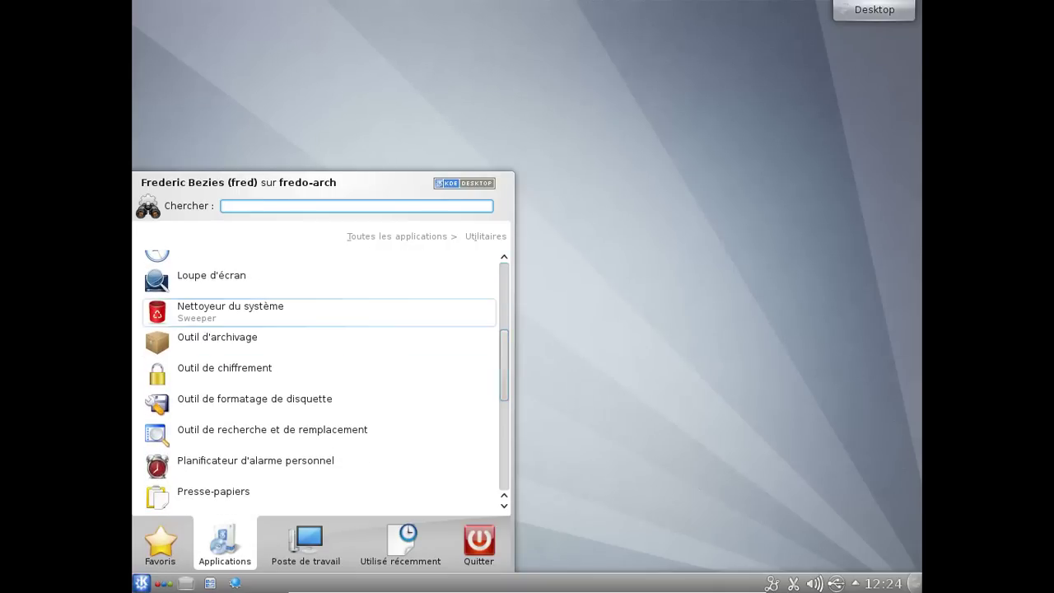
- Launch Sweeper, toggle all cleanup items off and back on, and view its About information
click(348, 318)
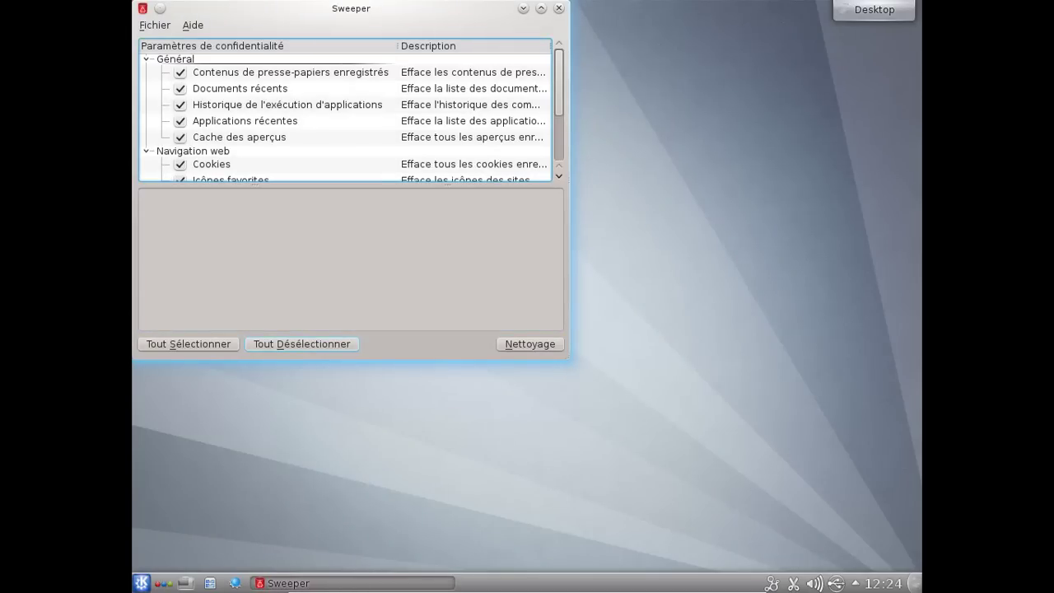
click(305, 344)
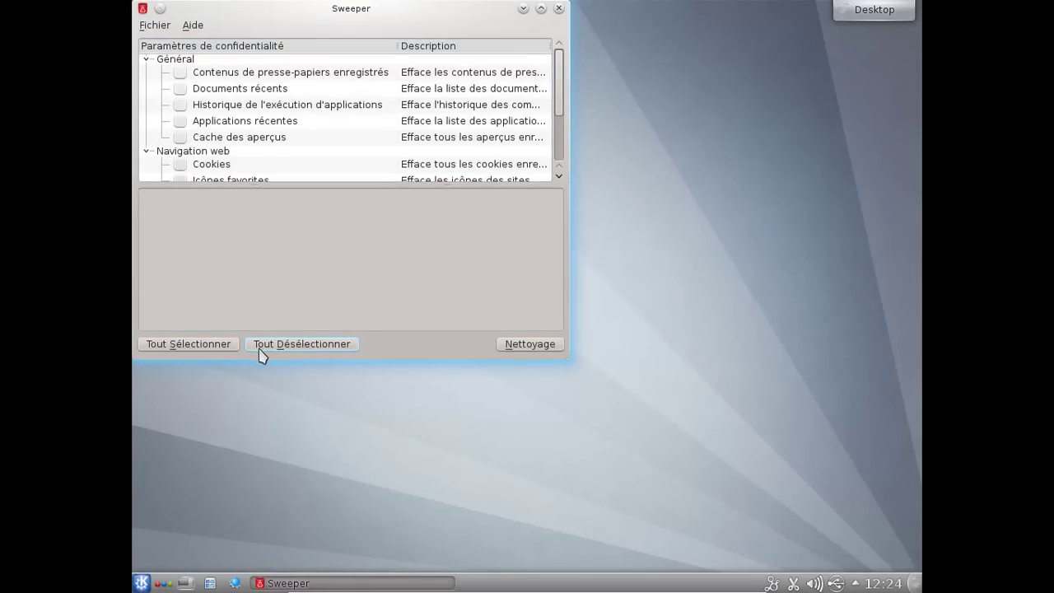
click(156, 345)
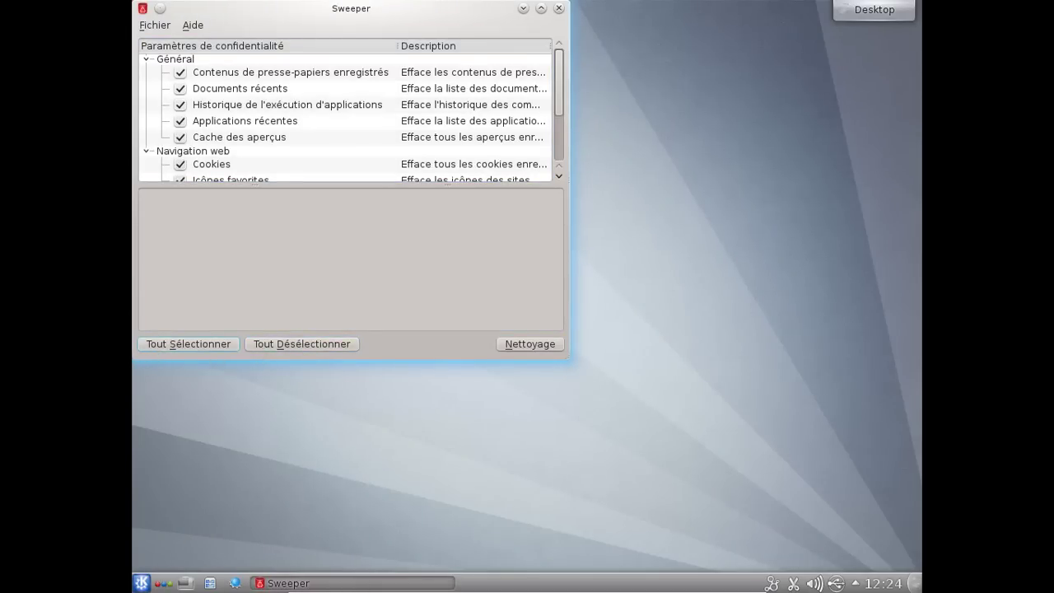
click(192, 25)
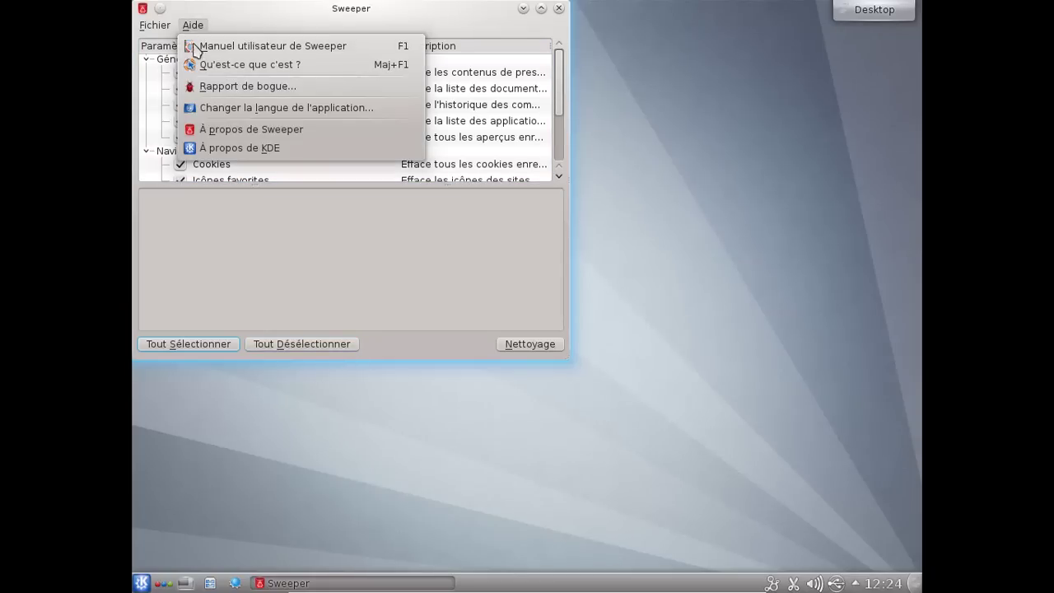
click(206, 129)
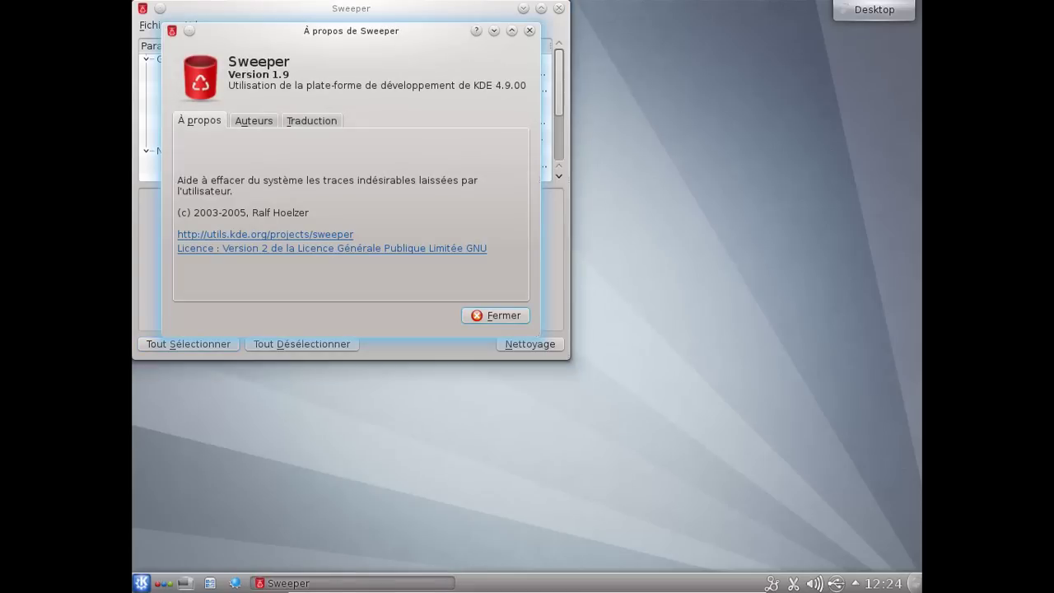
click(497, 317)
- Clean all checked private data, confirm the warning, and close Sweeper
click(530, 343)
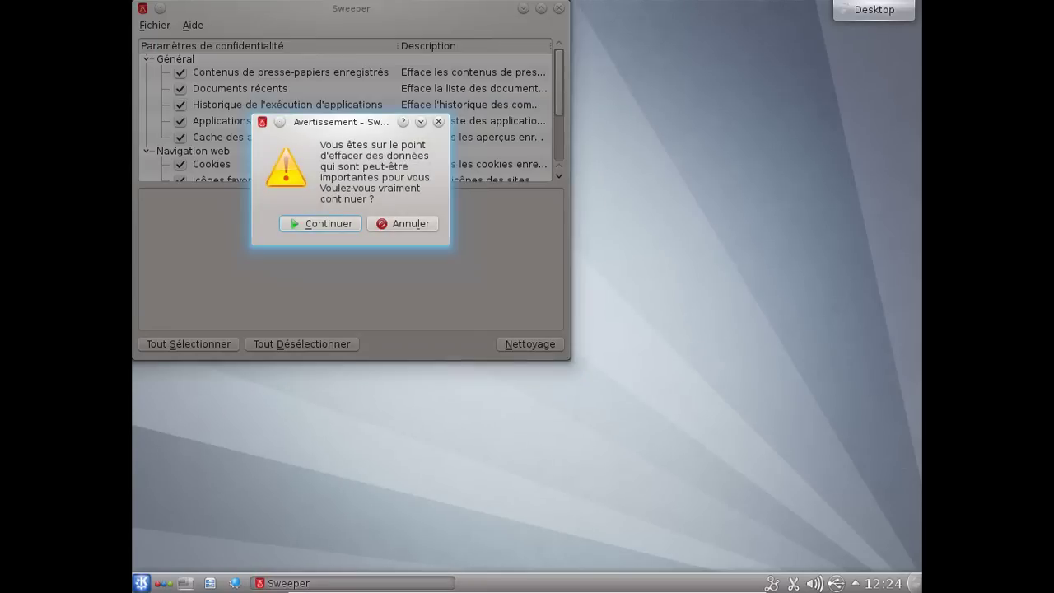
key(Return)
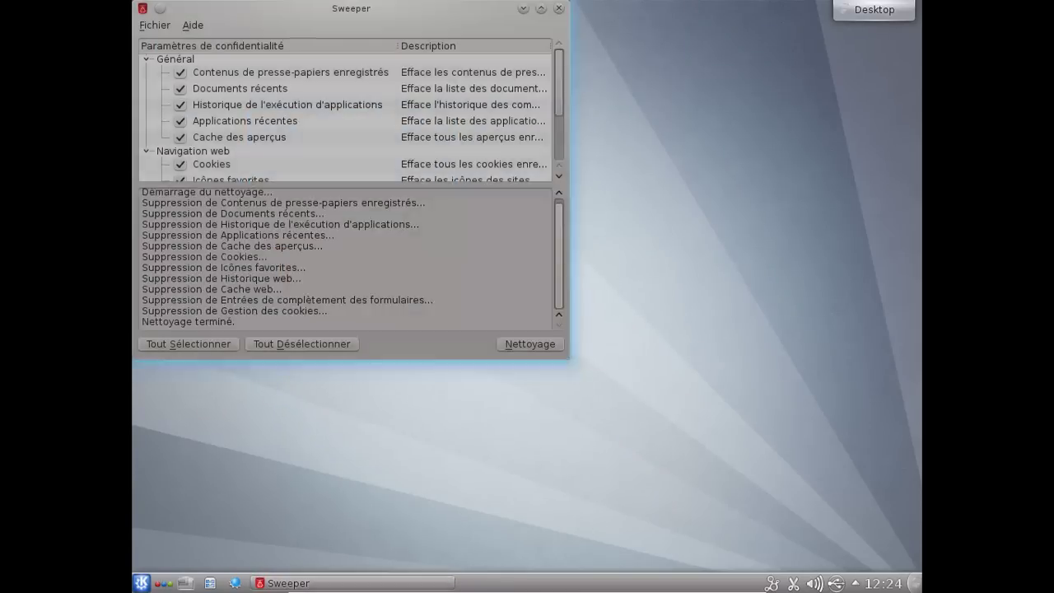
click(558, 9)
click(141, 583)
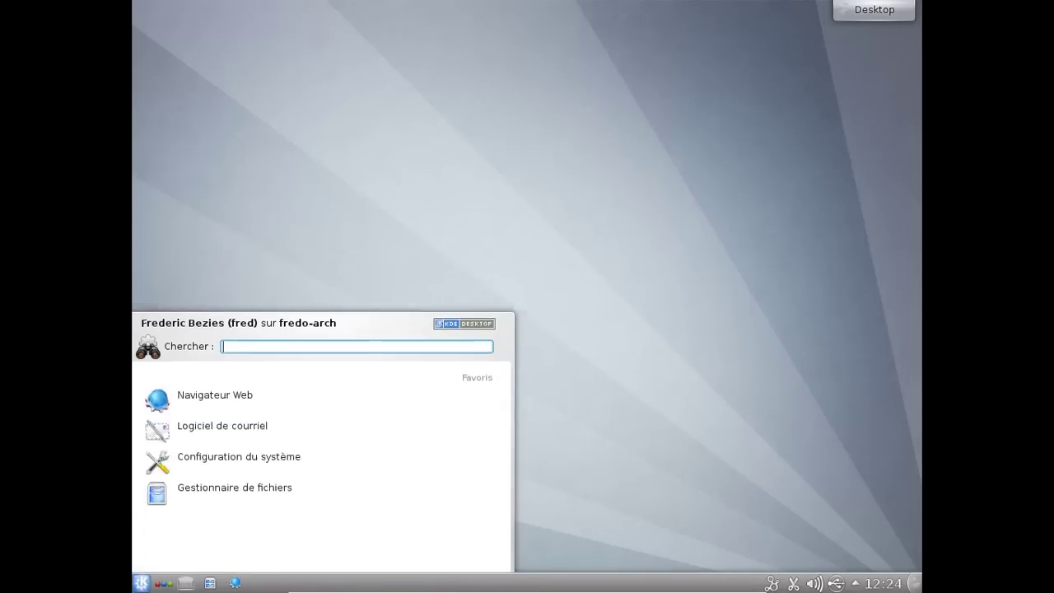
- Start Konsole from a 'konsole' launcher search and open the desktop toolbox menu
text(konsol)
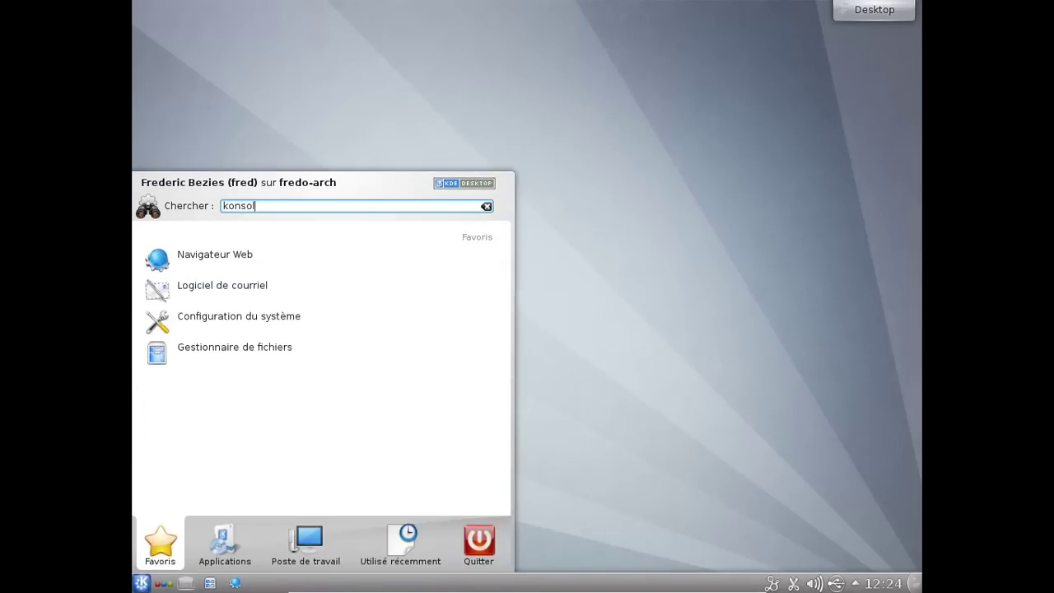
text(e)
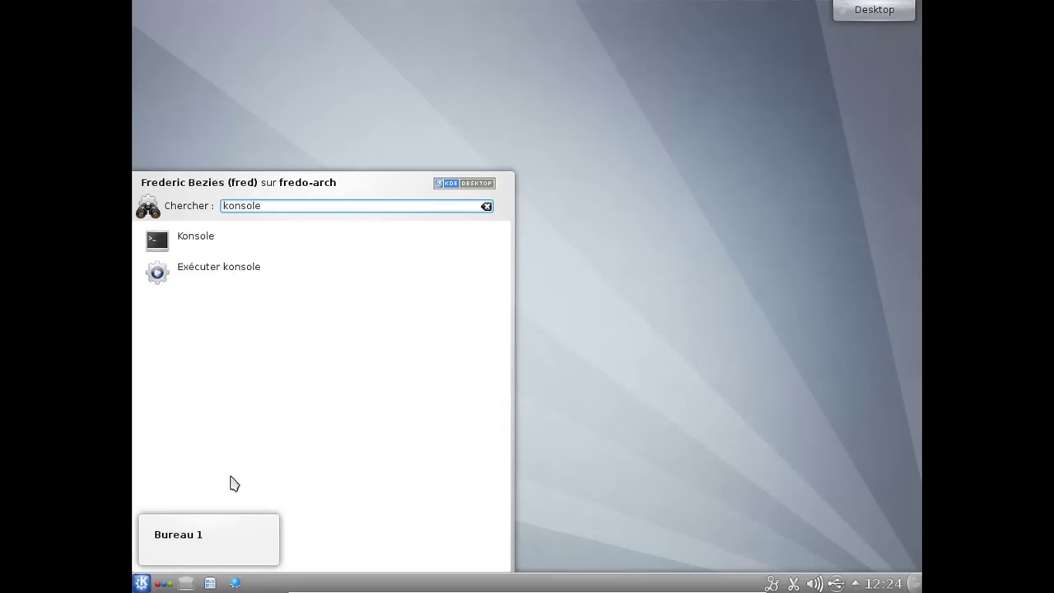
click(266, 238)
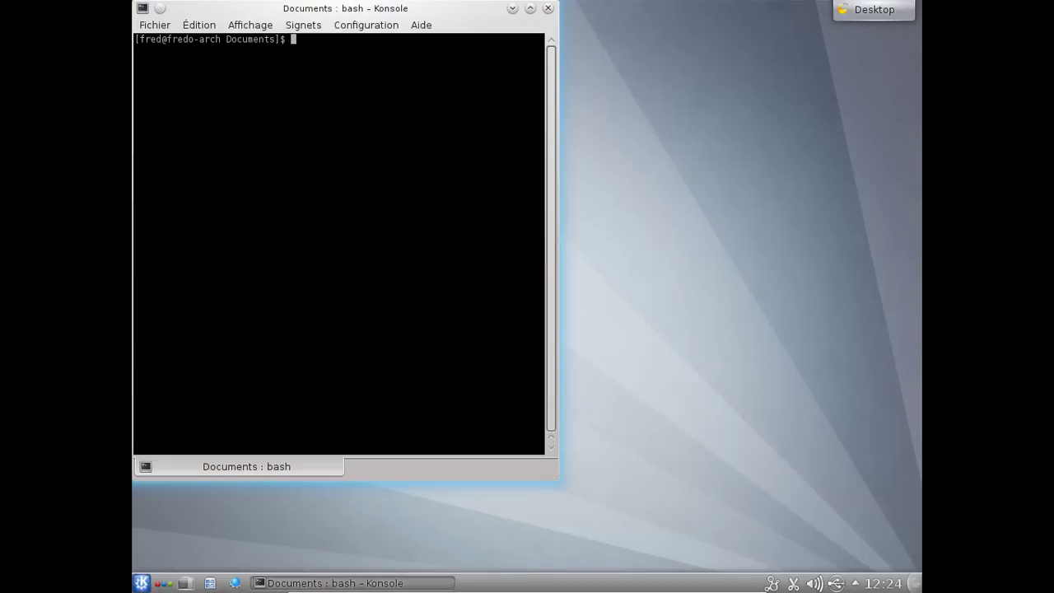
click(860, 12)
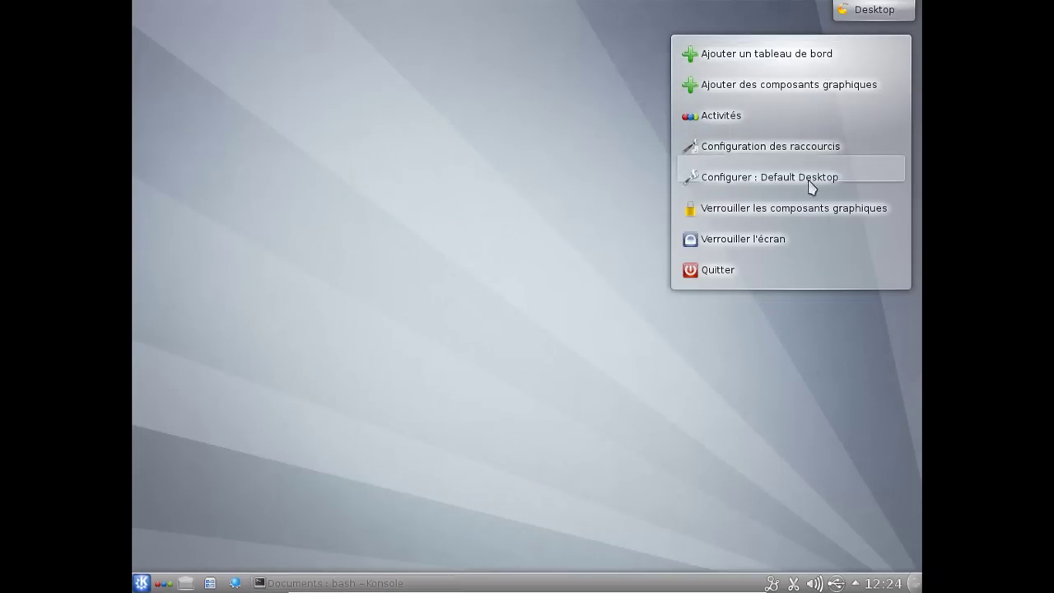
- Set the desktop wallpaper to Fleurs jaunes in the desktop settings and apply it
click(694, 176)
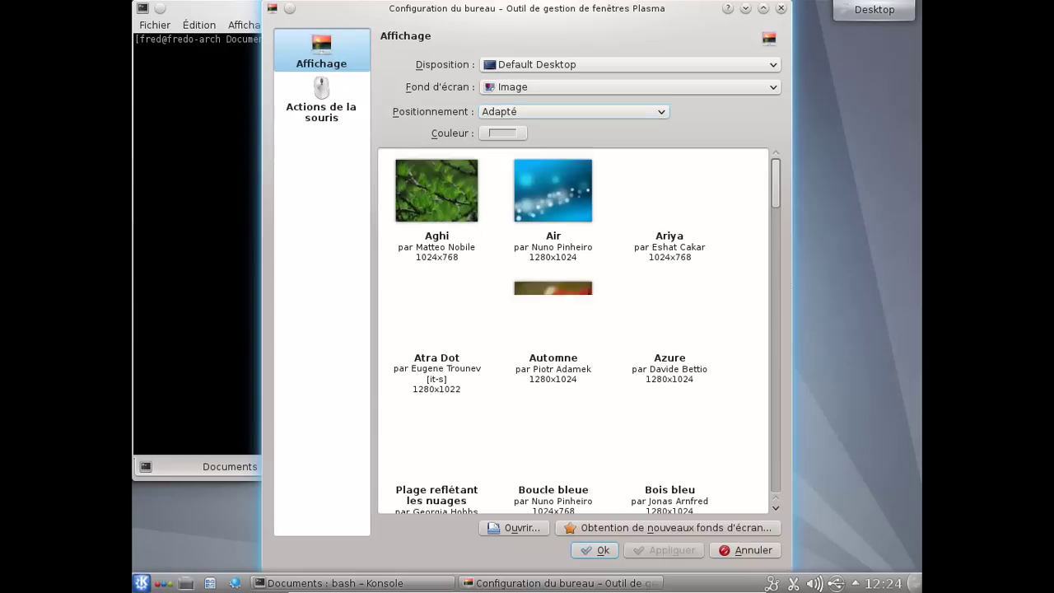
scroll(573, 330, down, 3)
scroll(573, 330, down, 3)
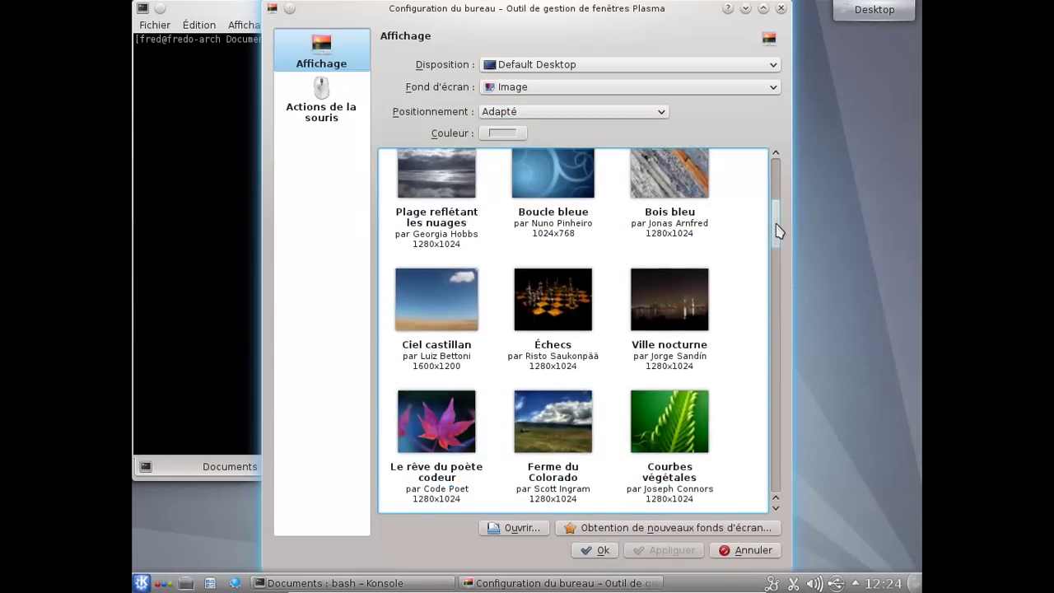
scroll(573, 330, down, 3)
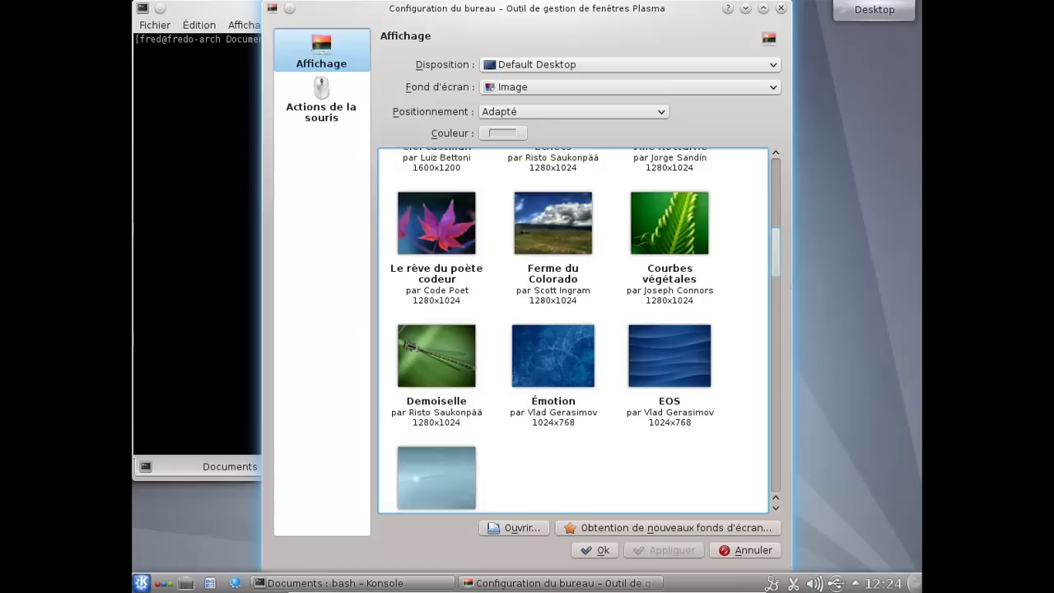
drag(775, 272, 775, 476)
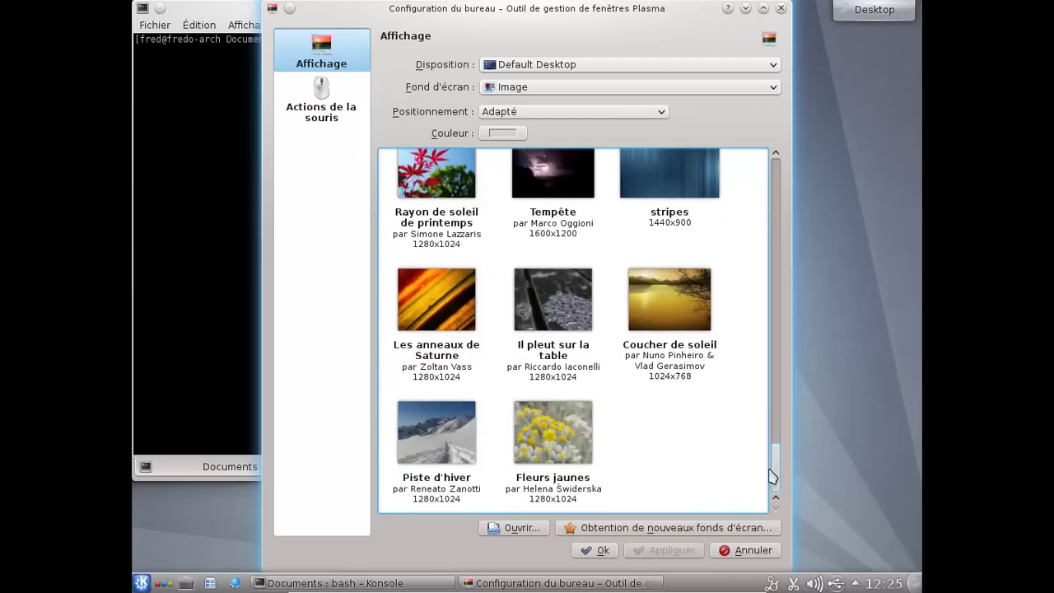
click(581, 475)
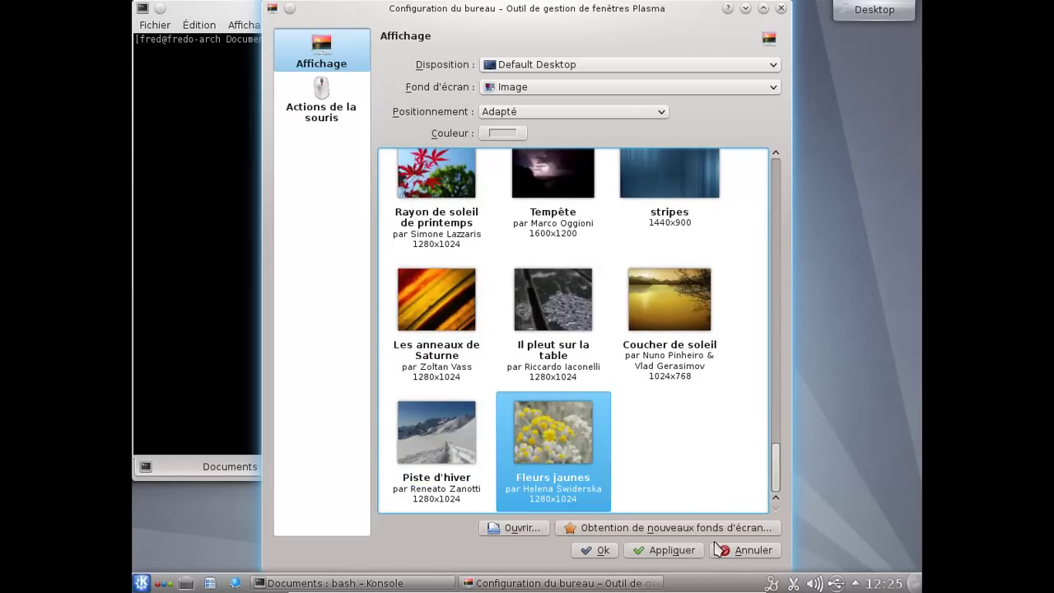
click(676, 553)
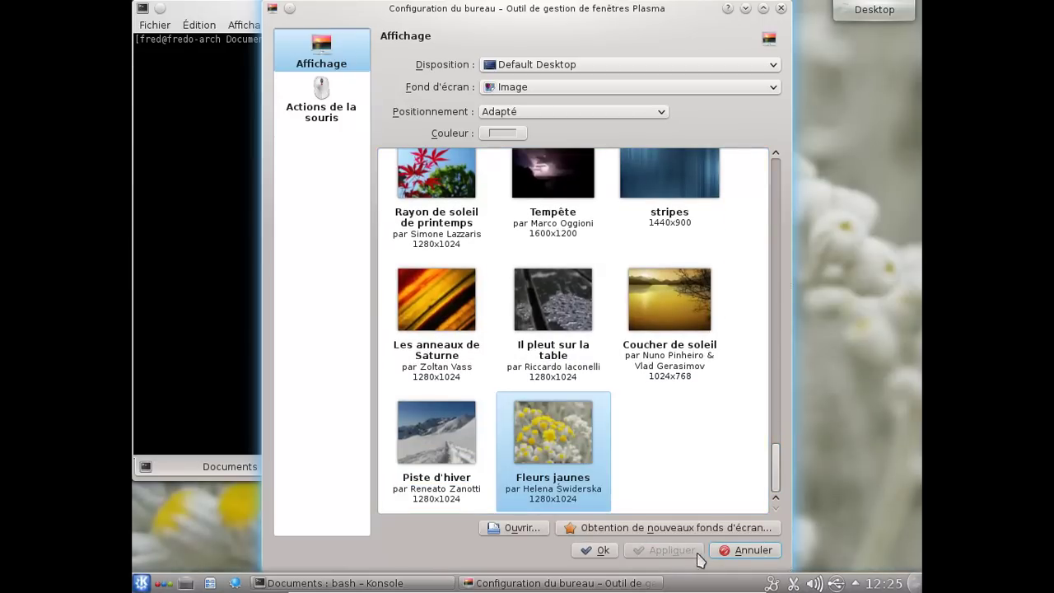
click(596, 550)
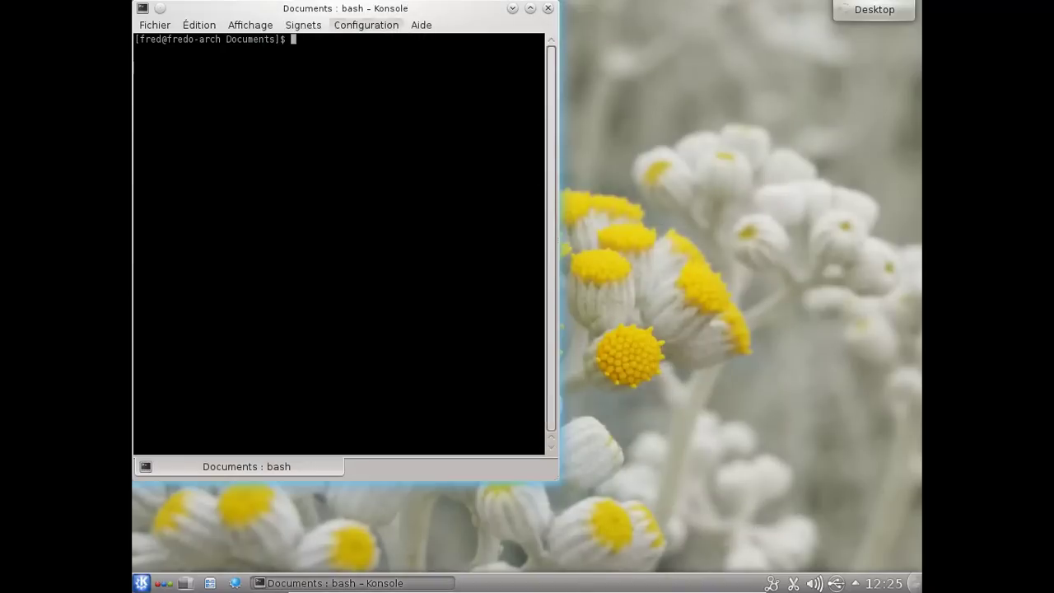
- Center the Konsole window, install rekonq via 'yaourt -S rekonq', then close the terminal
drag(313, 14, 507, 64)
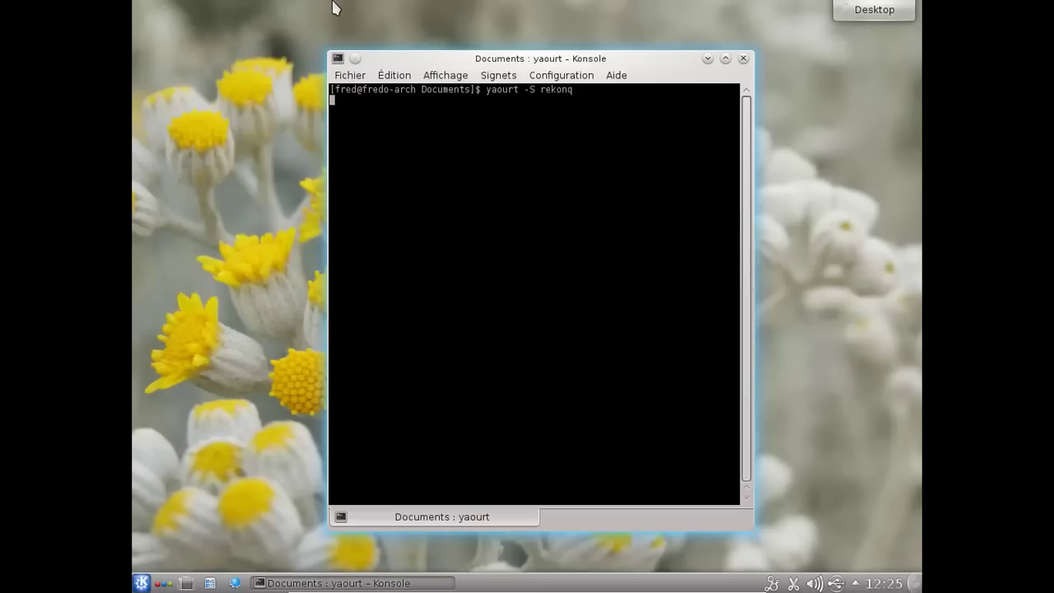
click(856, 584)
click(856, 585)
key(Return)
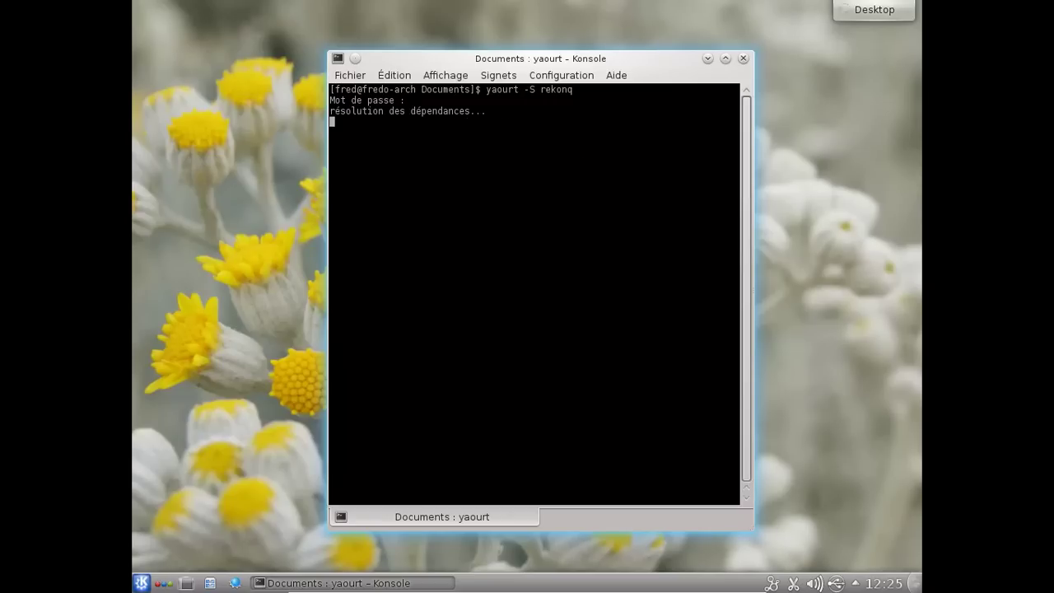
key(Return)
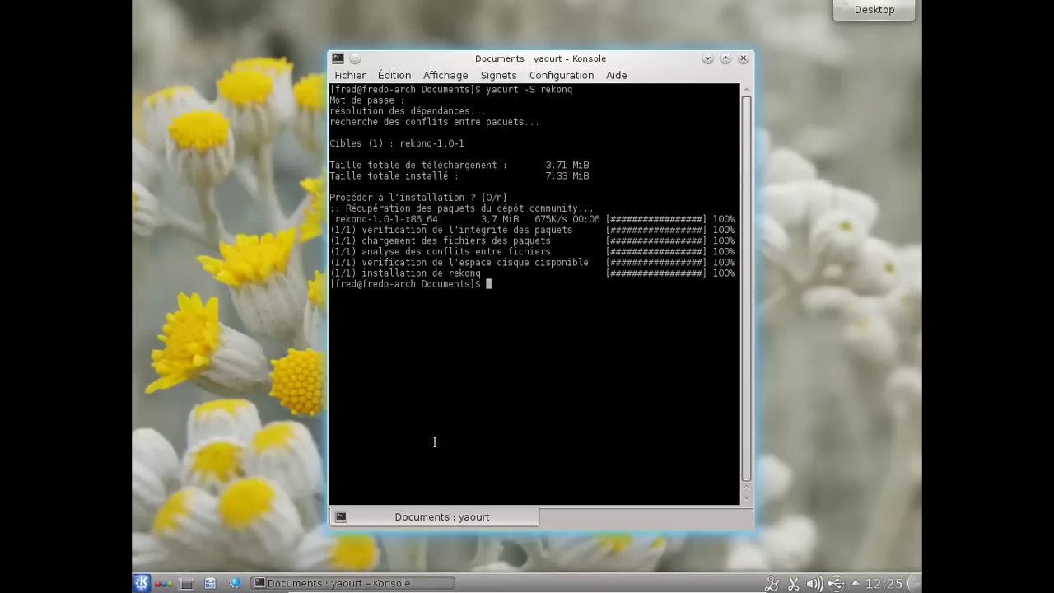
click(742, 58)
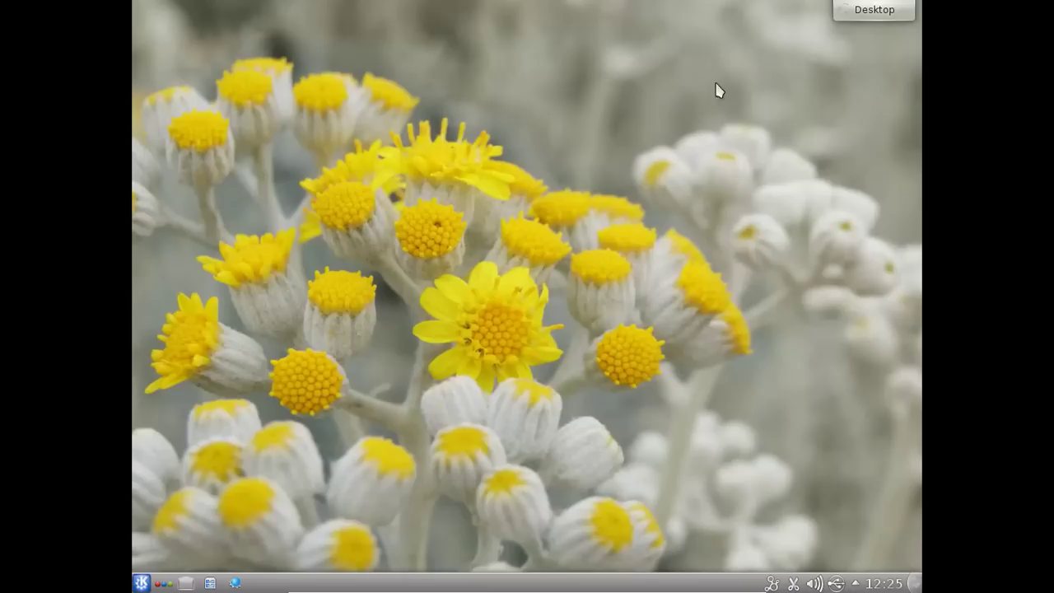
- Launch Navigateur web (Rekonq) from the launcher's Internet category
click(142, 583)
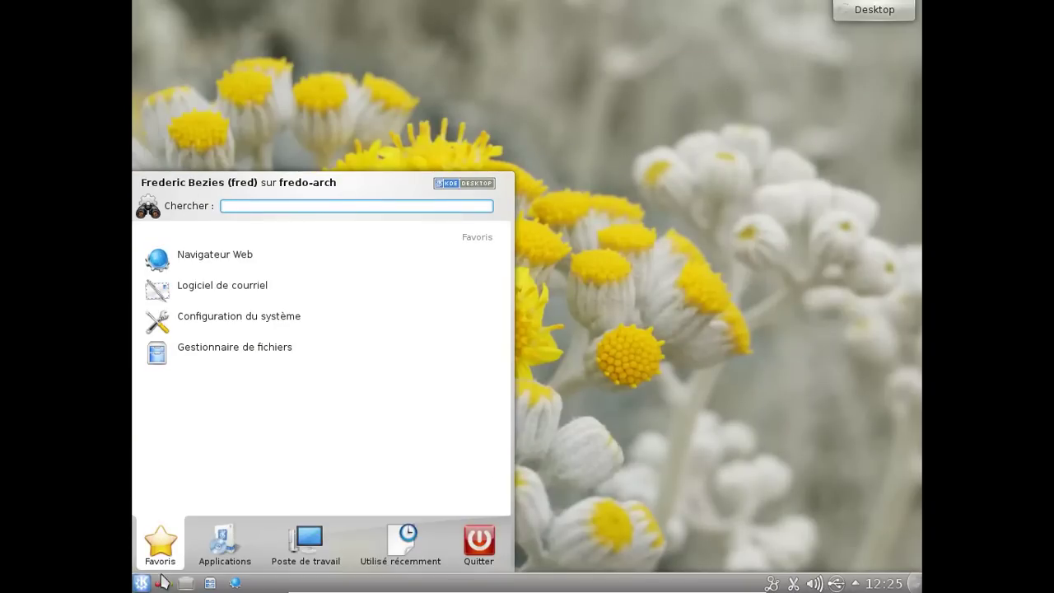
click(216, 550)
scroll(207, 364, down, 1)
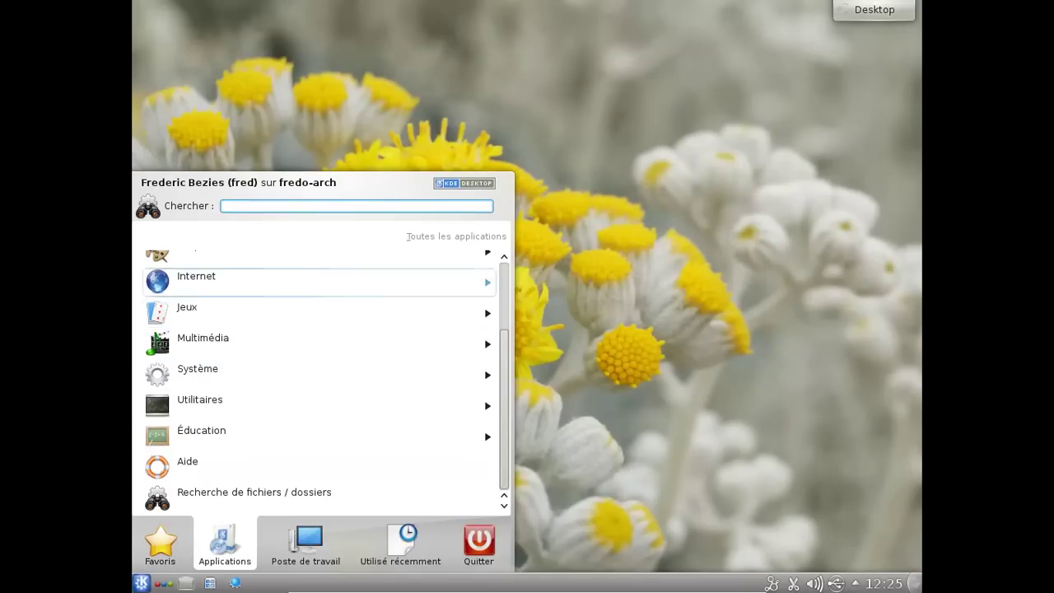
click(206, 293)
scroll(403, 341, down, 3)
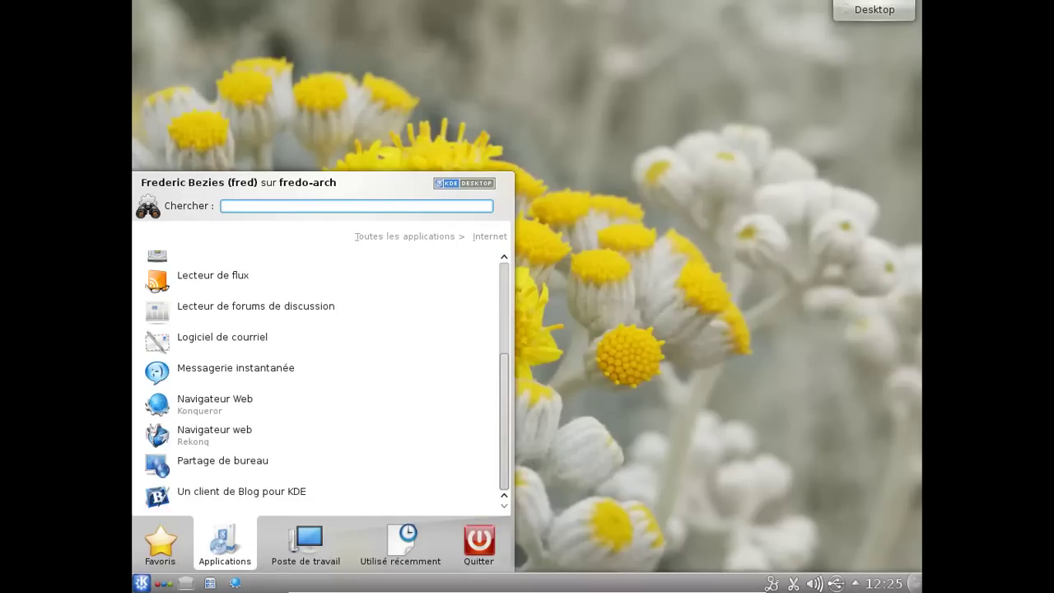
click(334, 437)
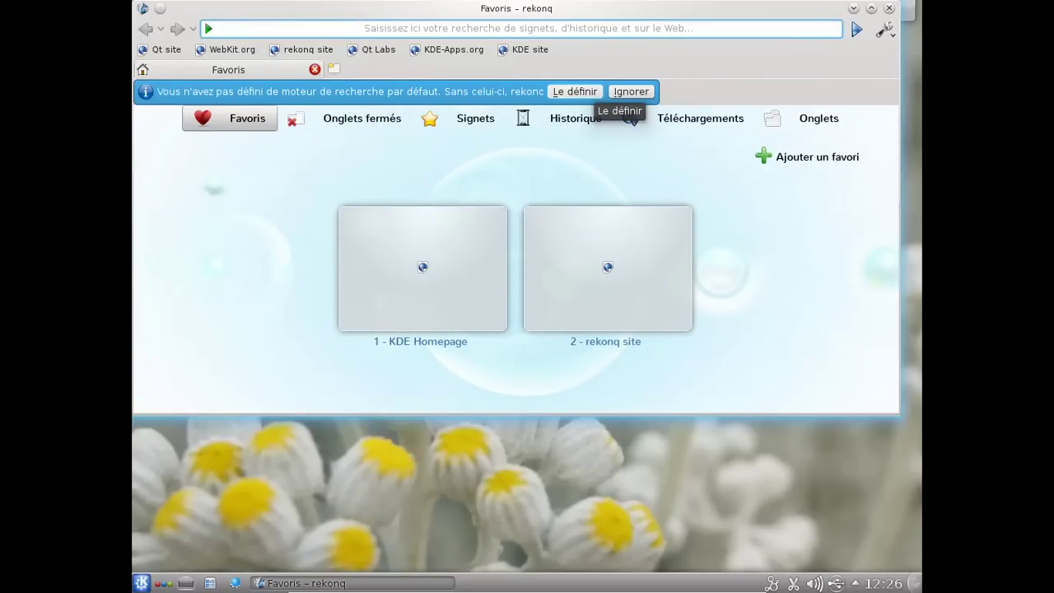
- Dismiss the search engine notice and view rekonq's About info (version 1.0, KDE 4.9.00)
click(630, 91)
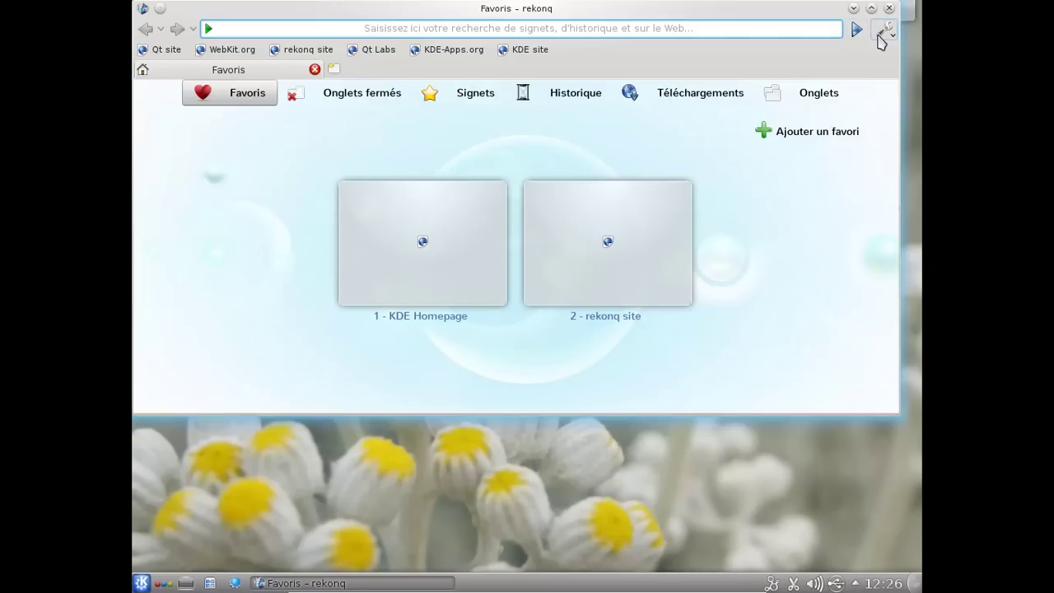
click(882, 31)
mouse_move(725, 307)
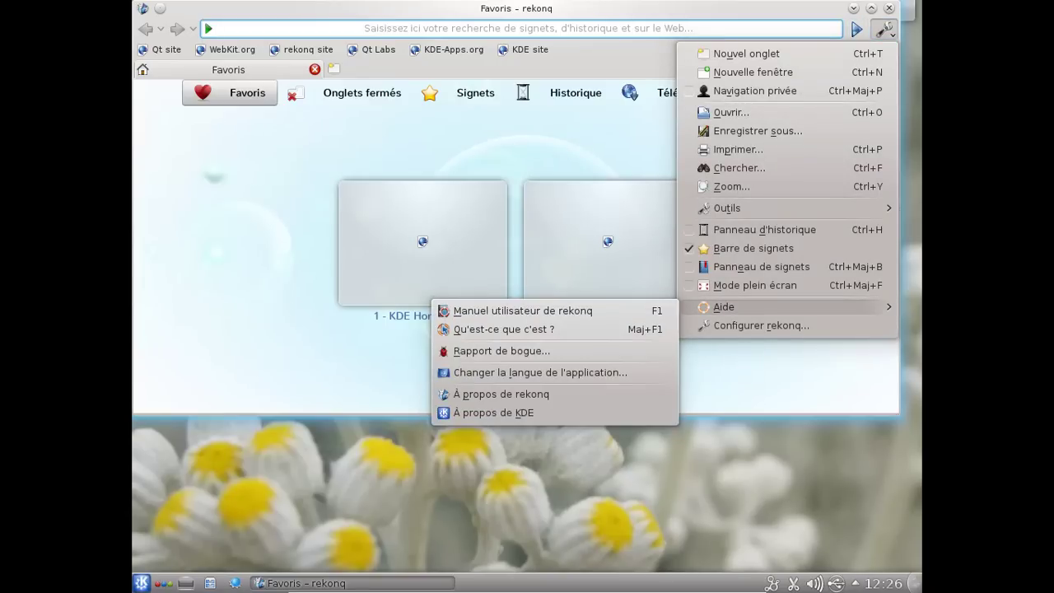
click(543, 394)
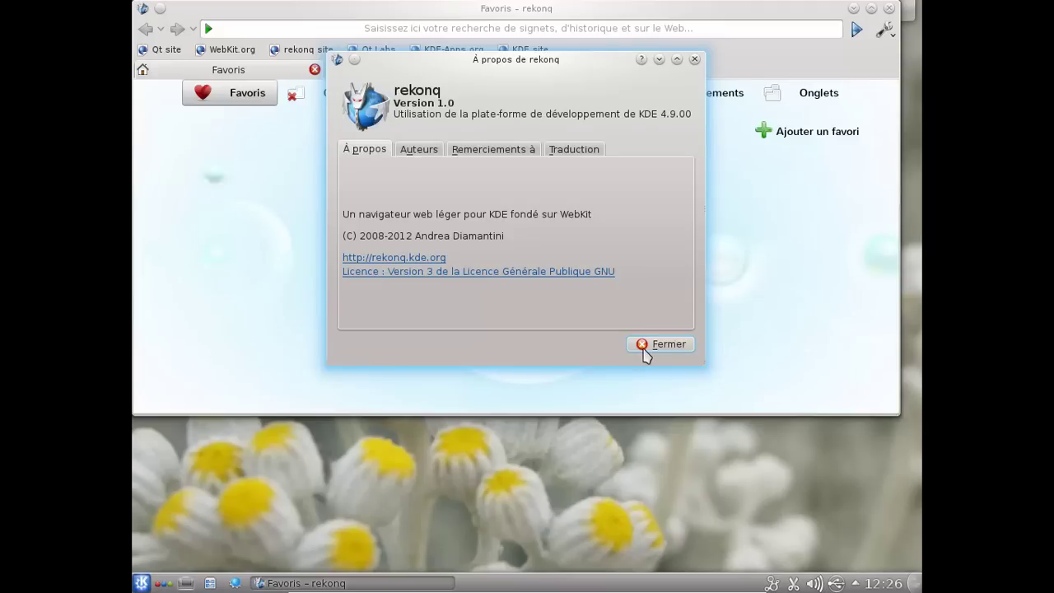
click(643, 346)
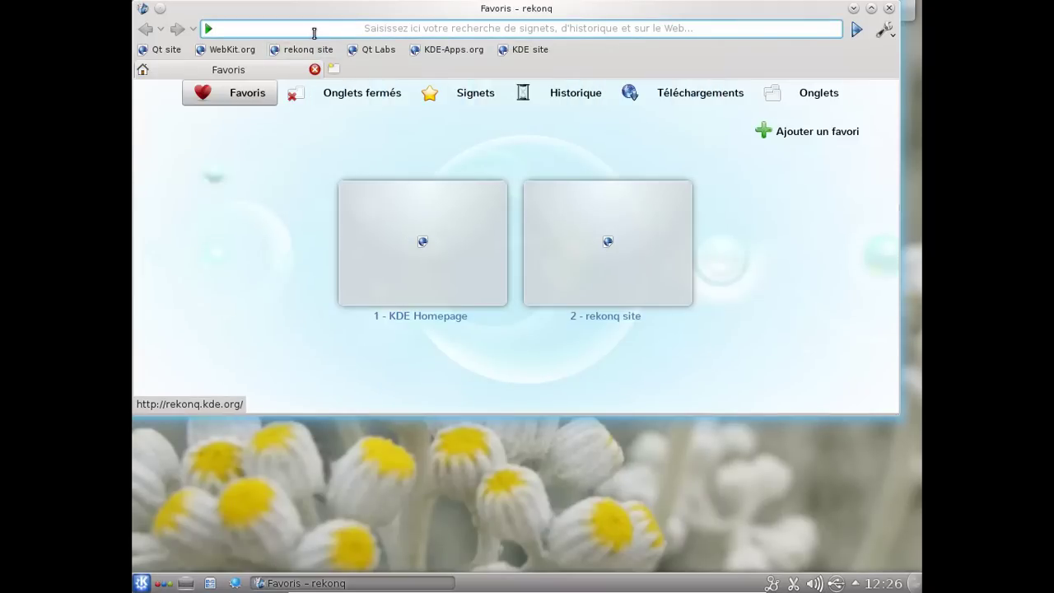
- Run html5test.com in Rekonq (321 plus 14 bonus points), enlarge the window and confirm the detected browser
text(html5test.com)
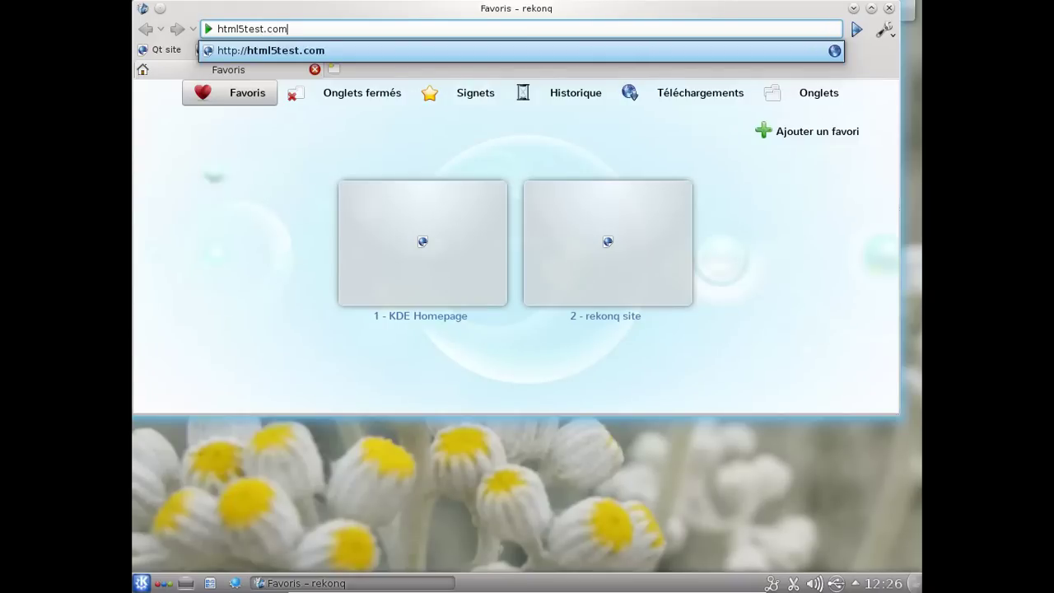
key(Return)
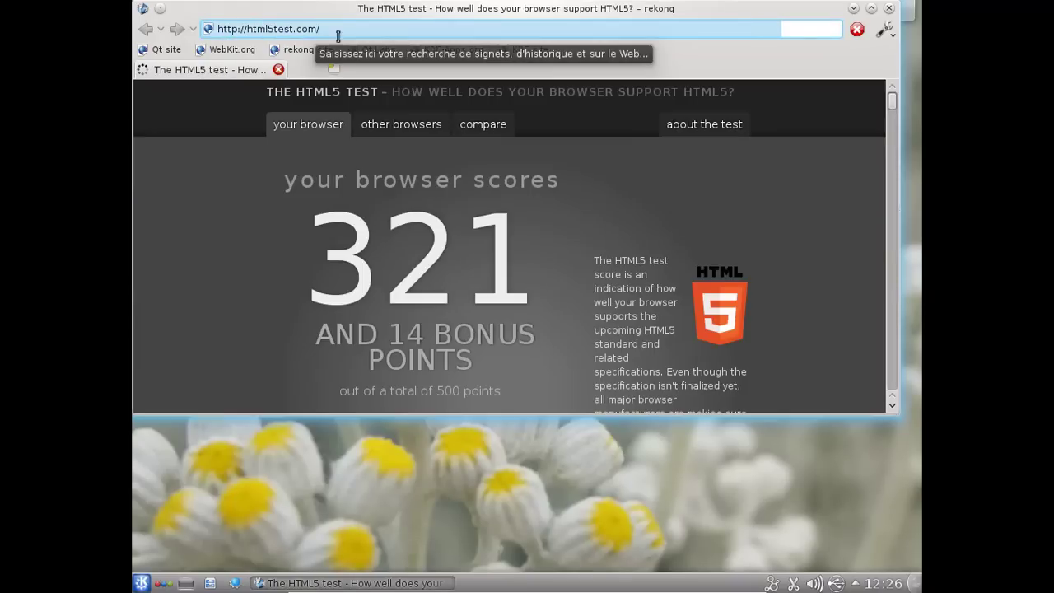
drag(871, 414, 872, 560)
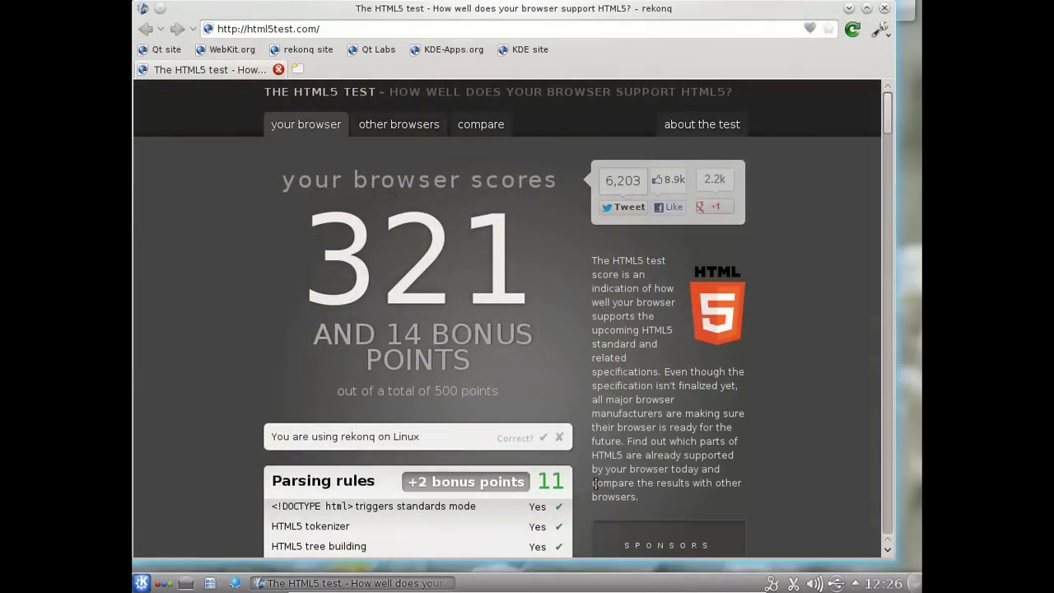
click(544, 439)
click(298, 69)
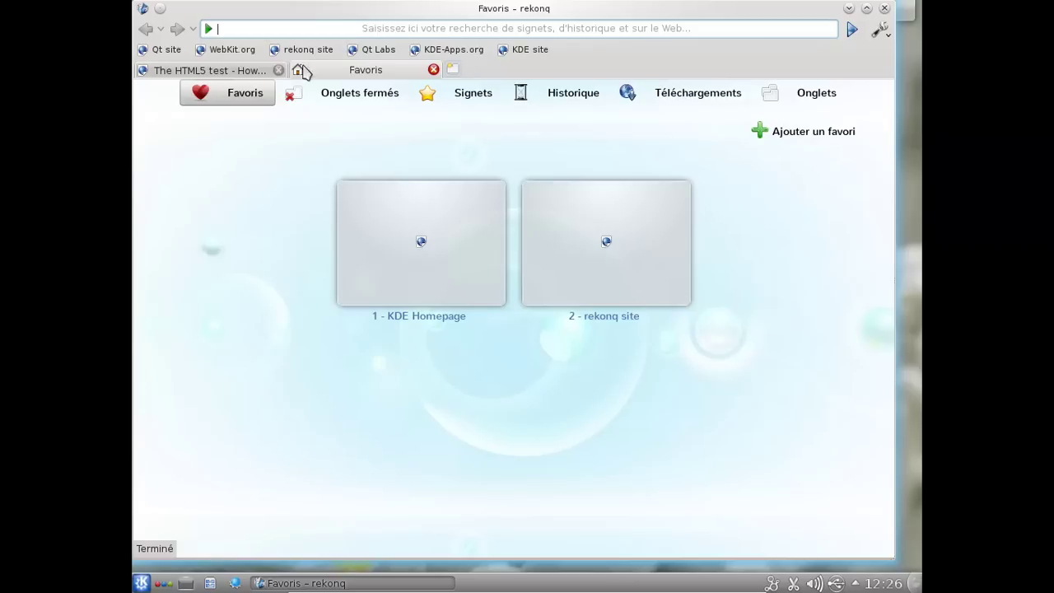
- Load the Acid3 test at acid3.acidtests.org, scoring 100/100, then open a third tab
text(acid)
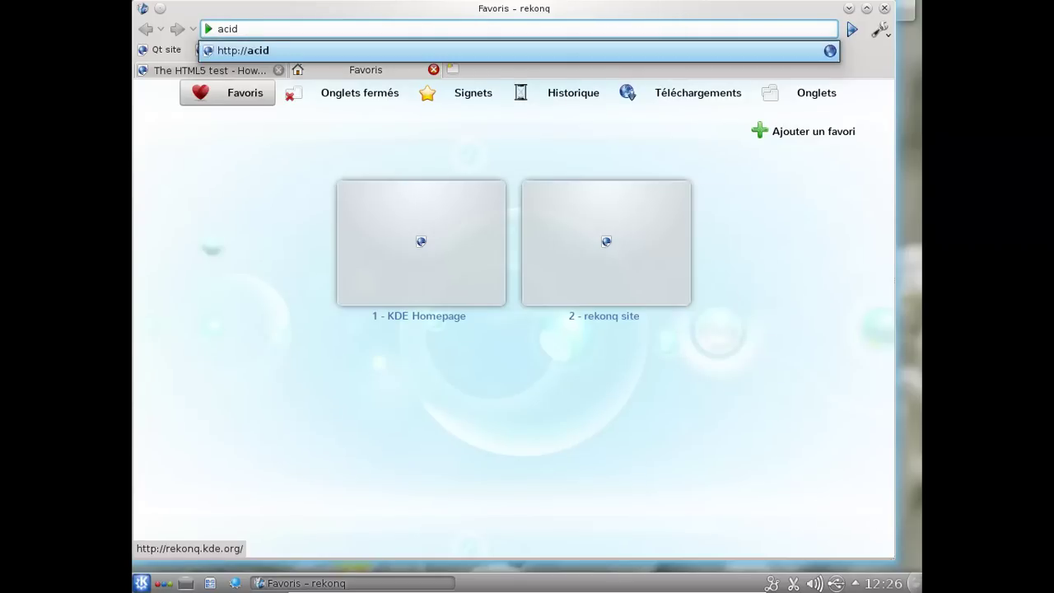
text(3.acidte)
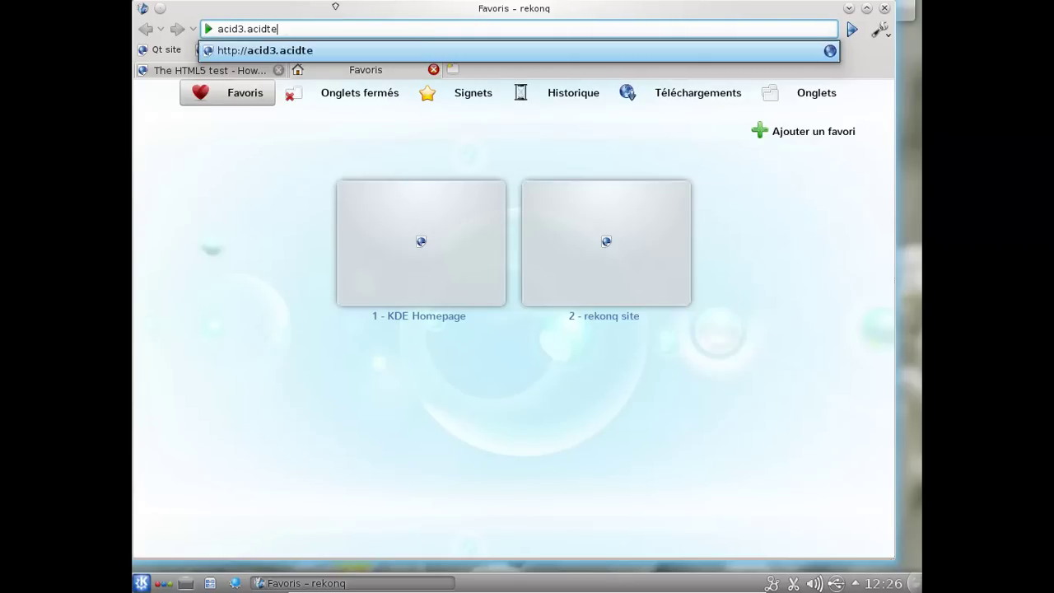
text(sts.org)
key(Return)
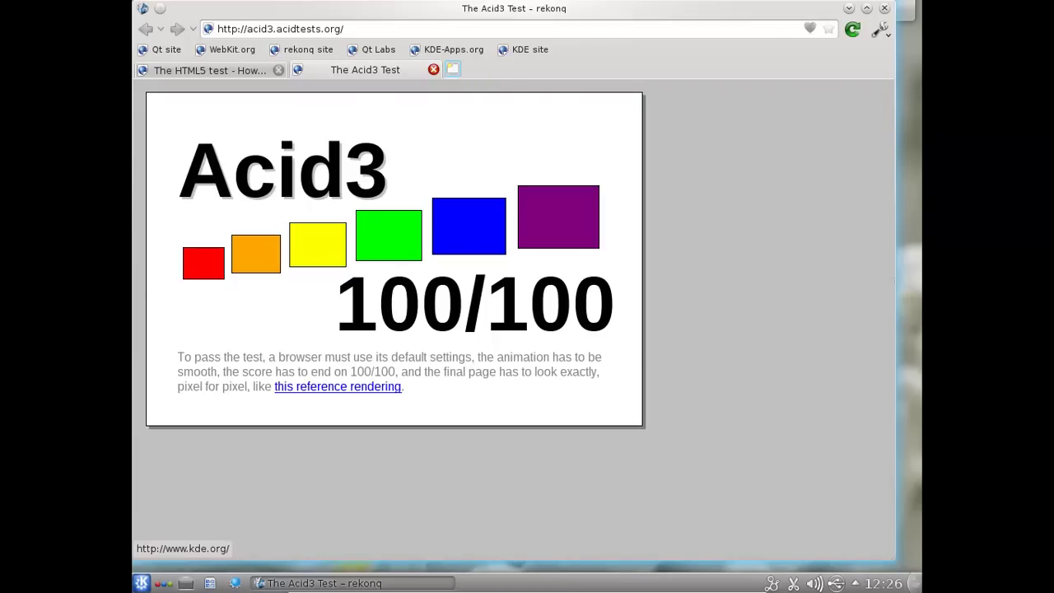
click(452, 69)
- Run css3test.com in Rekonq, scoring 48%, then close the browser
text(cs)
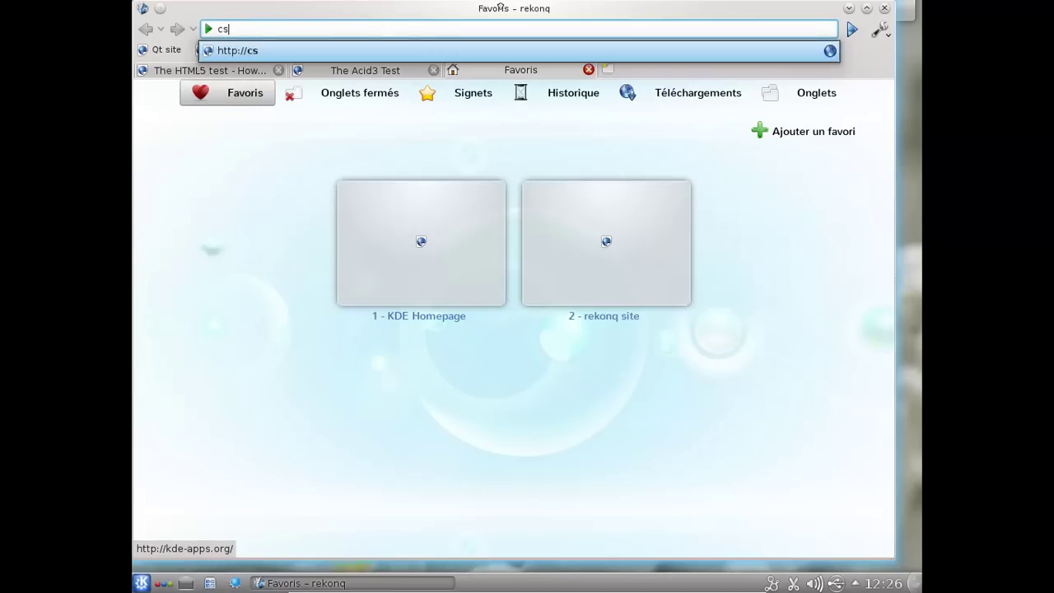
text(s3test.com)
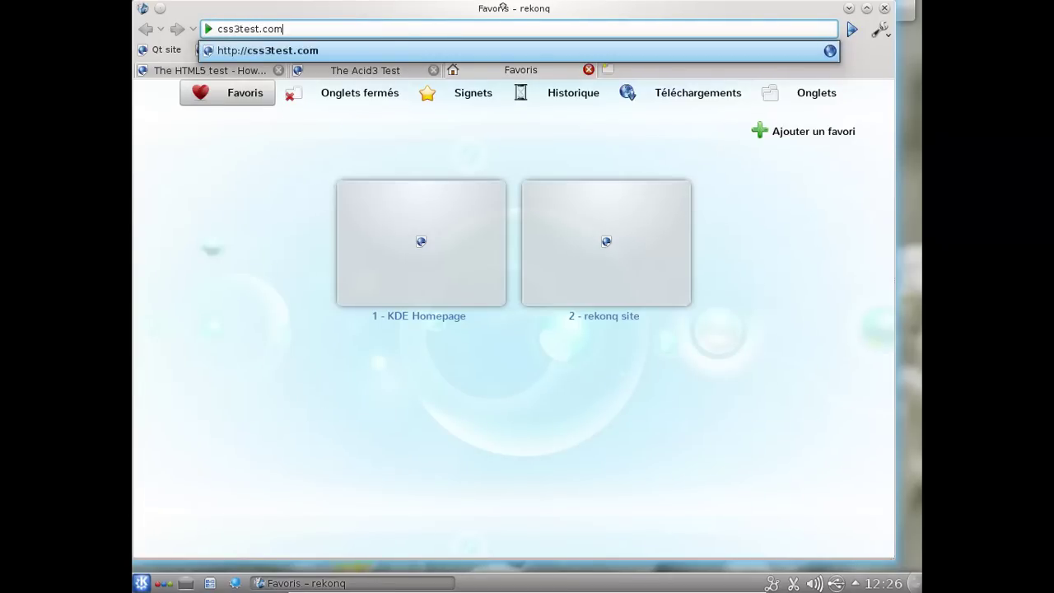
key(Return)
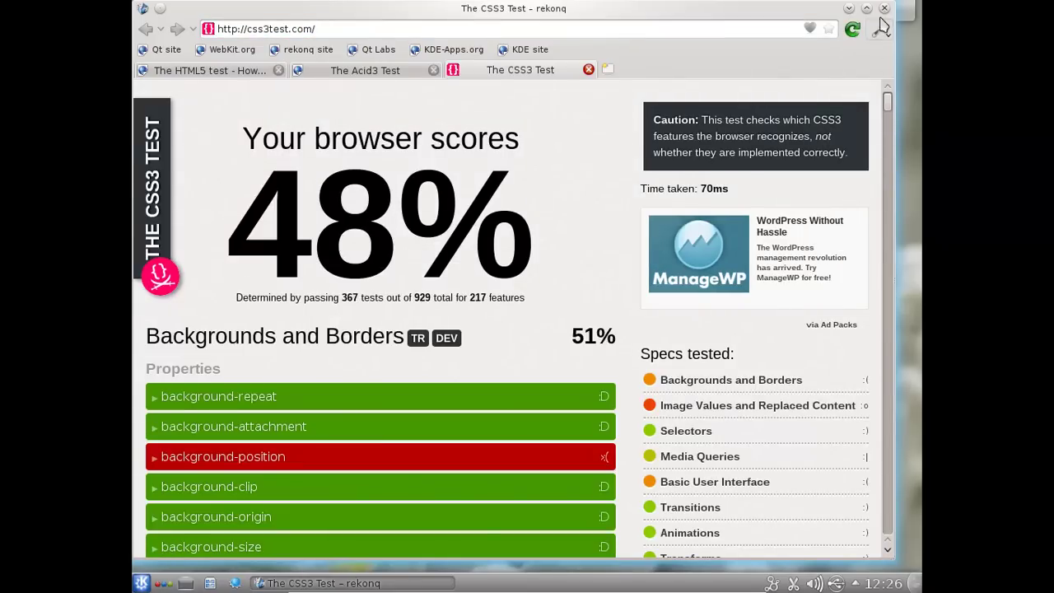
click(884, 8)
click(884, 12)
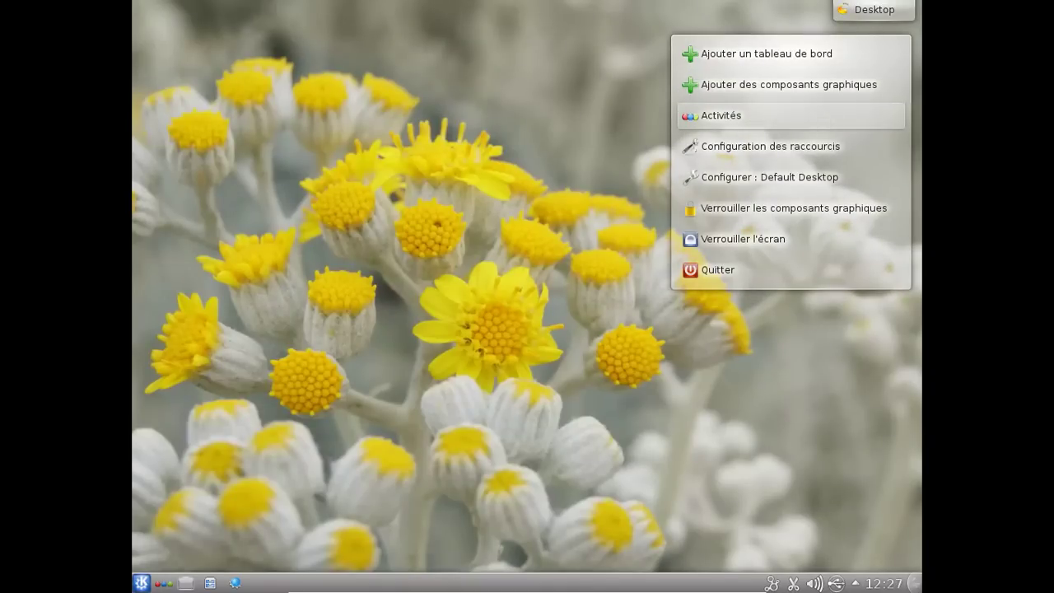
- Create an activity from the Activité photographique template and accept its suggested application launch
click(725, 115)
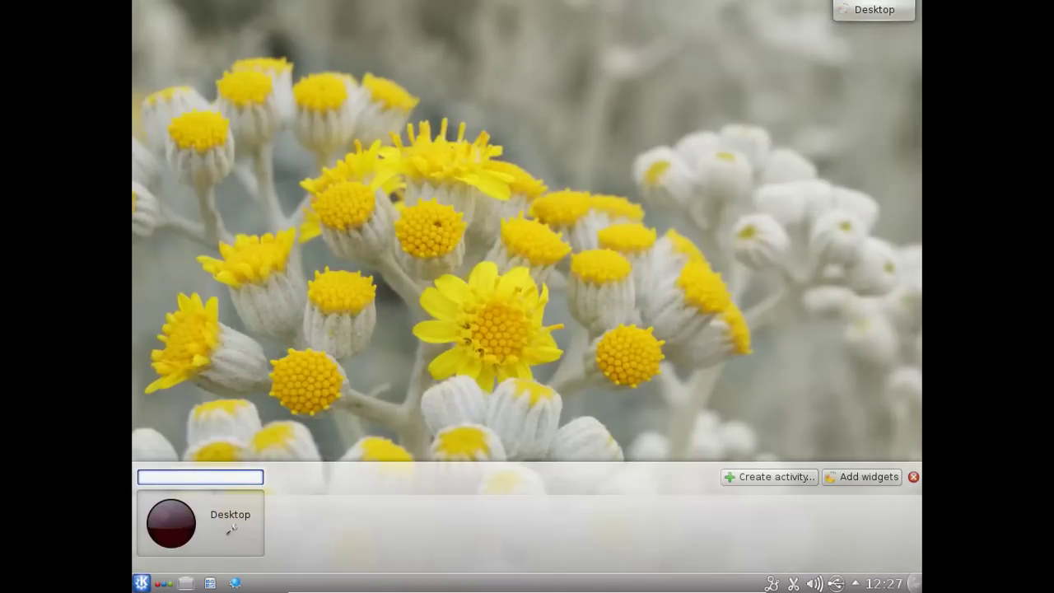
click(735, 479)
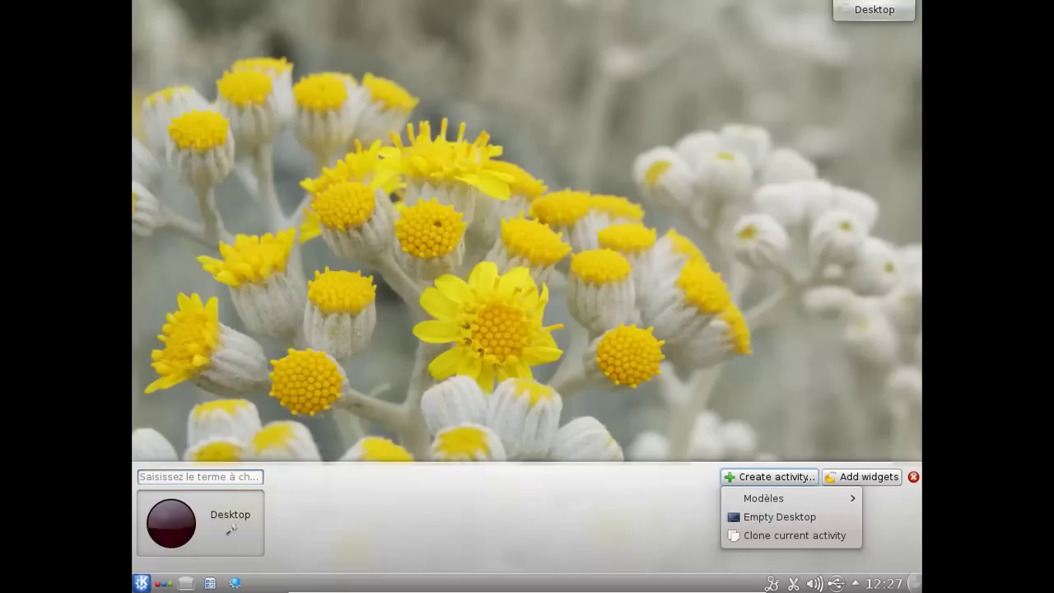
mouse_move(737, 498)
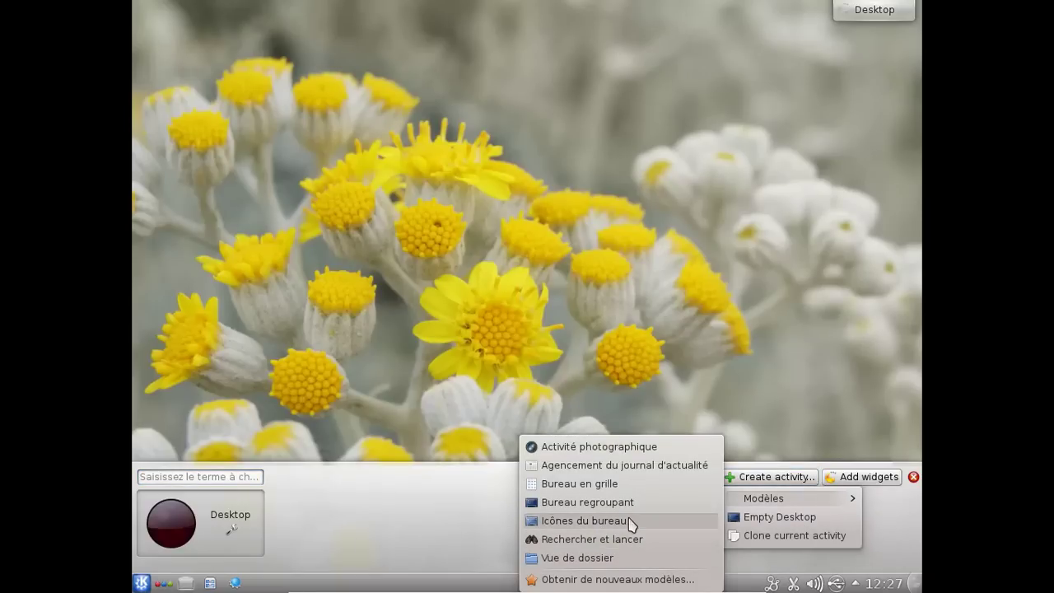
click(623, 448)
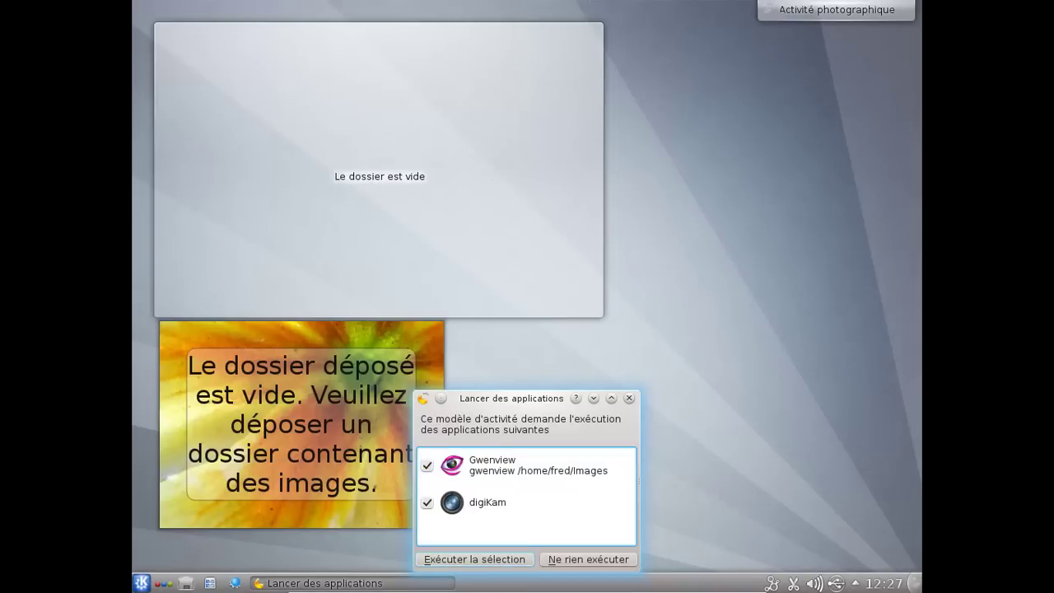
click(491, 562)
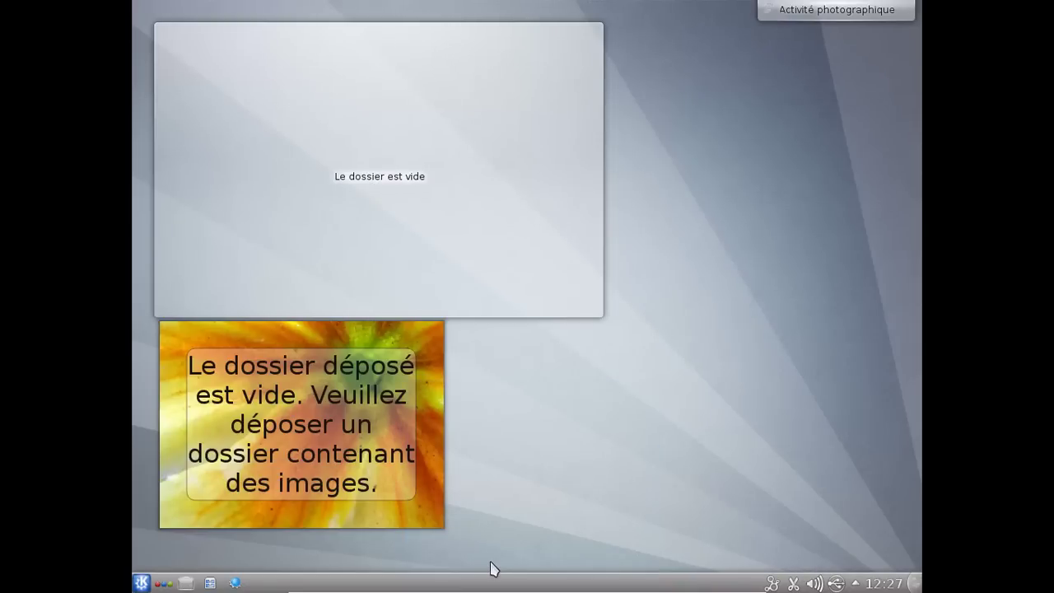
click(164, 583)
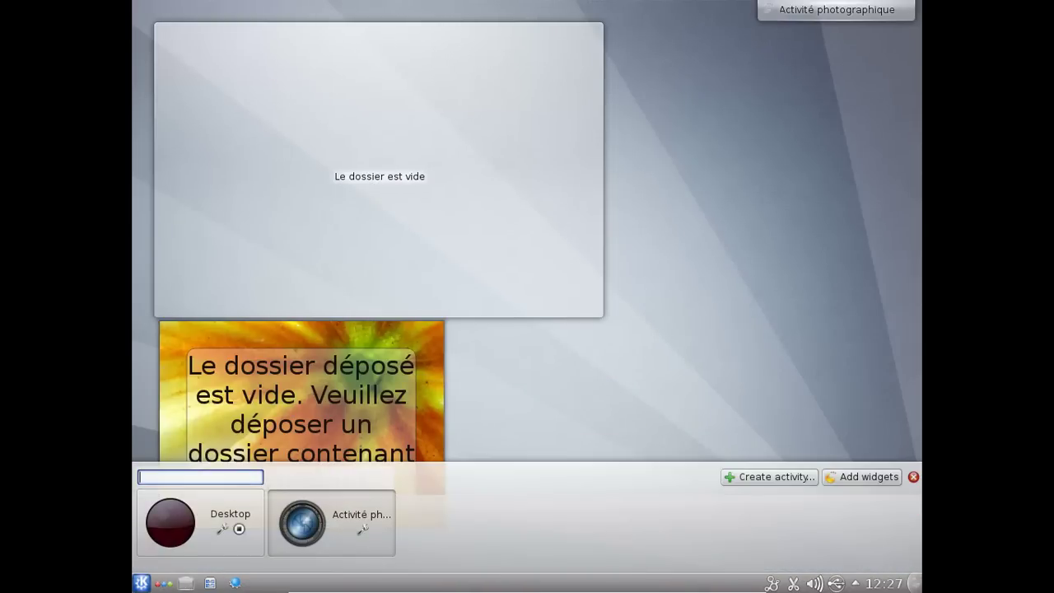
- Create an activity from the Rechercher et lancer template, dismissing its launch prompt
click(769, 476)
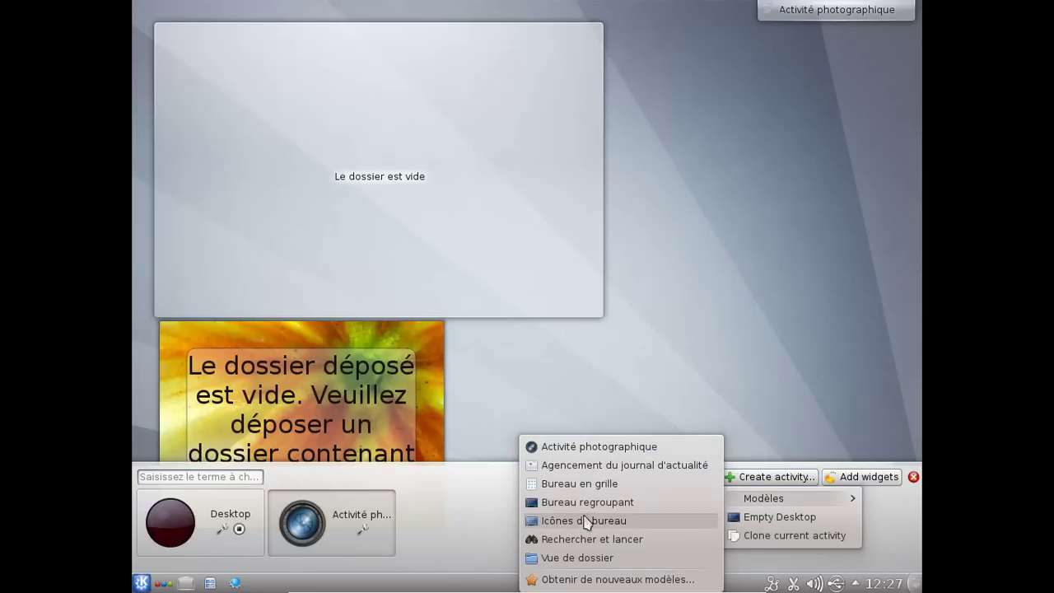
click(593, 539)
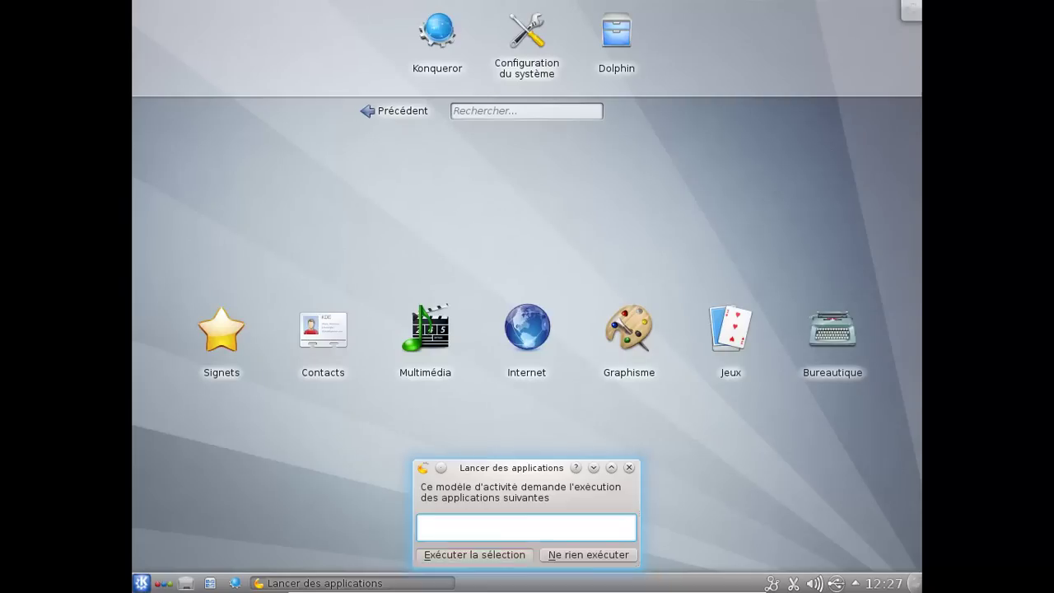
click(587, 553)
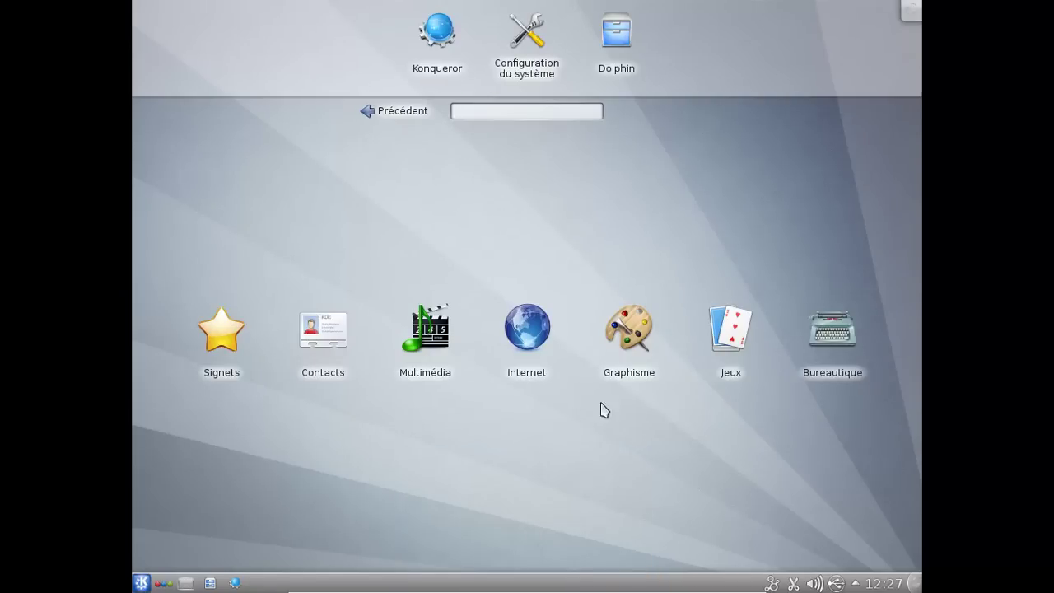
- Browse from Bureautique to the Multimédia category and start Lecteur multimédia VLC
click(795, 327)
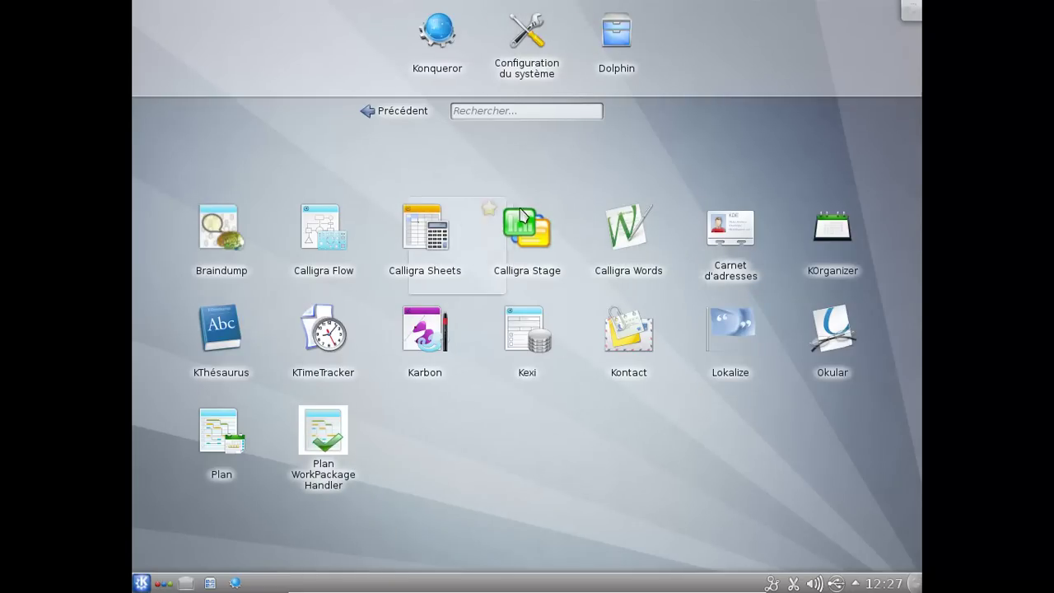
click(403, 112)
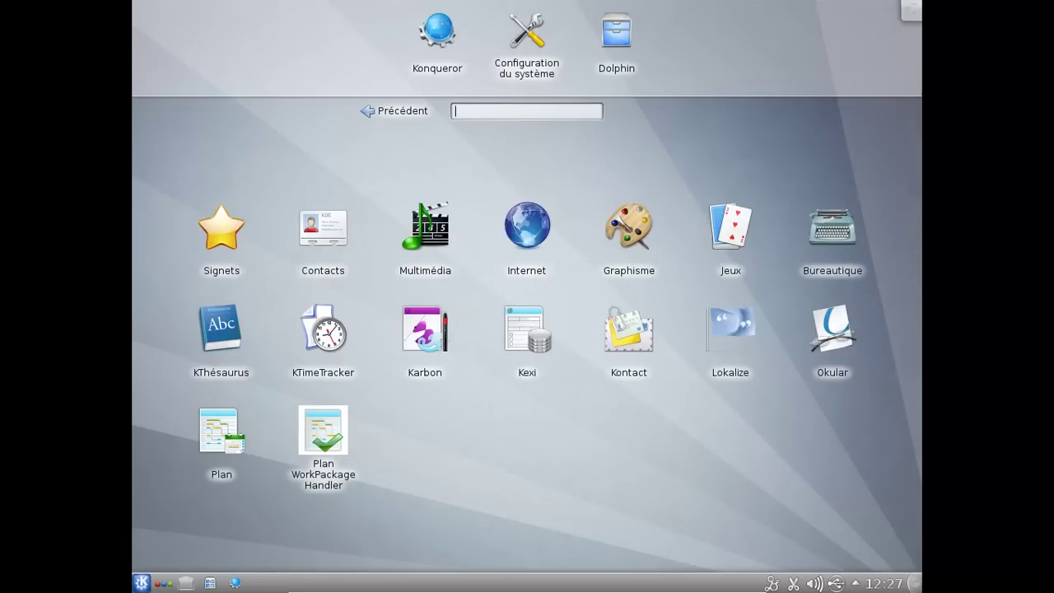
click(424, 345)
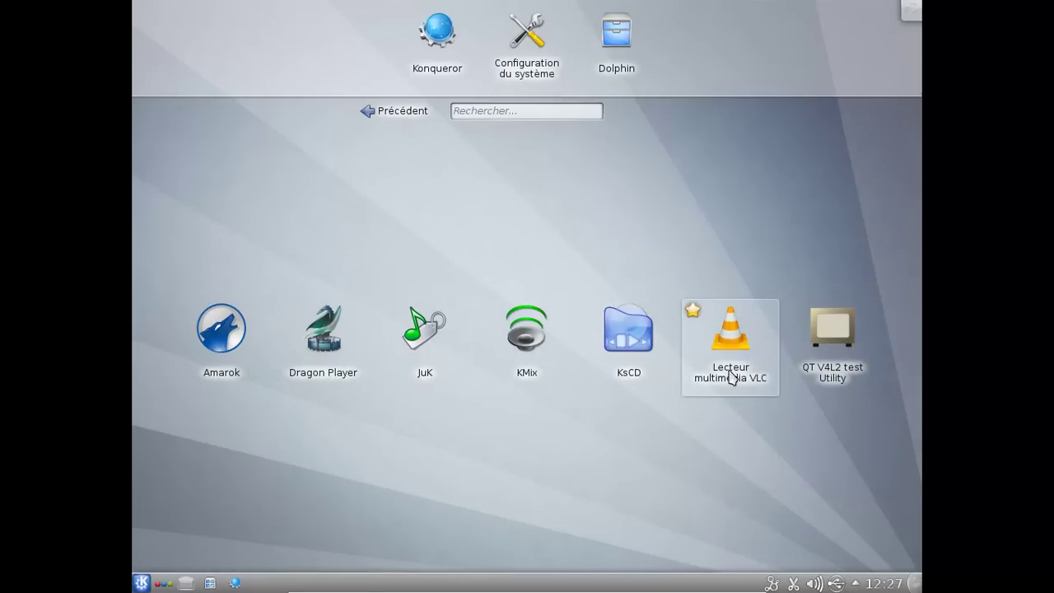
click(732, 377)
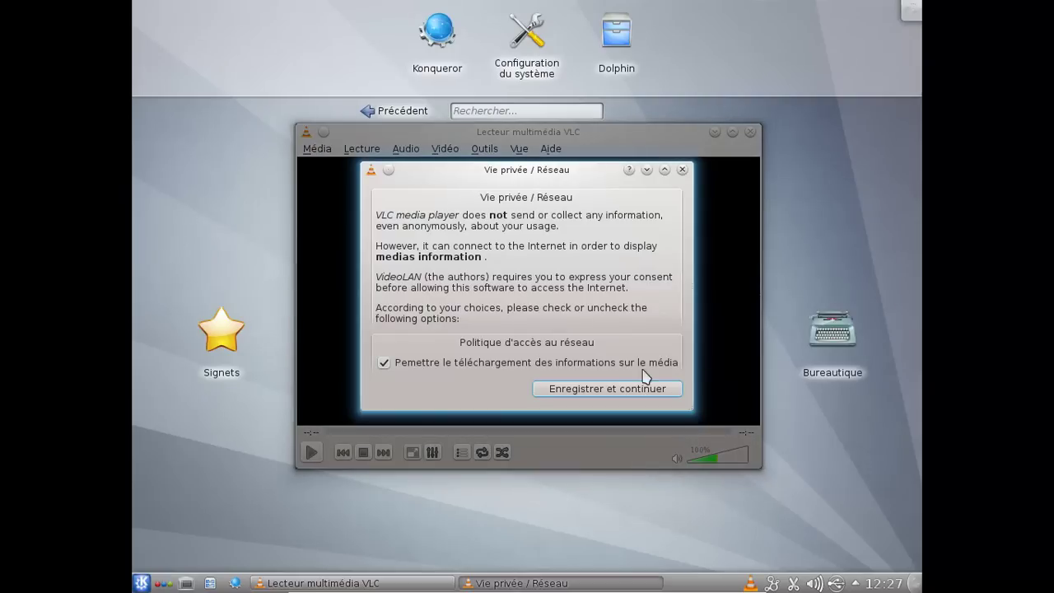
- Accept VLC's privacy settings, view its 2.0.3 About information, then quit VLC
click(644, 387)
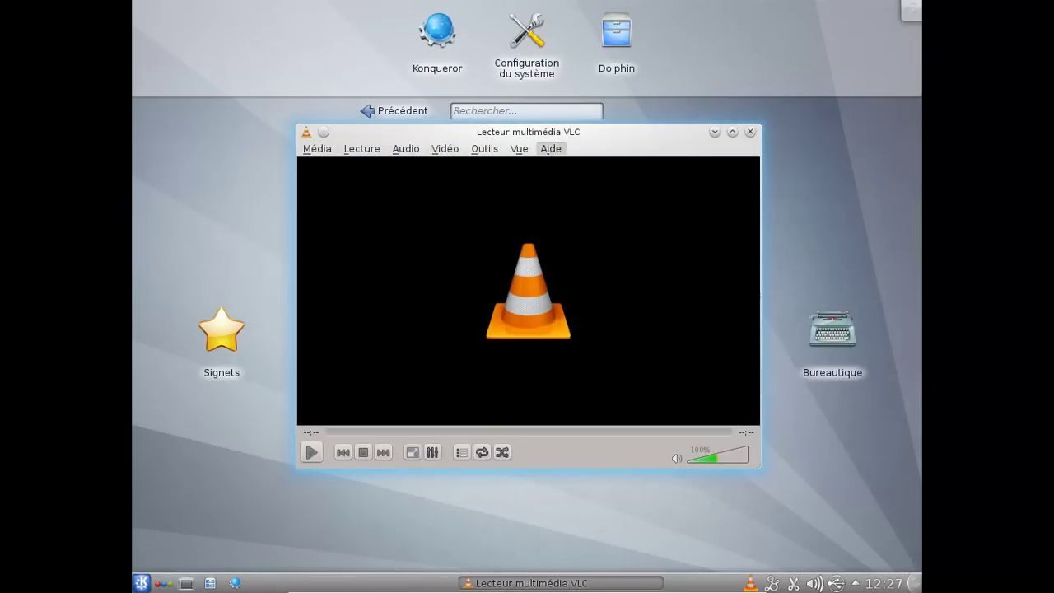
click(550, 148)
key(Return)
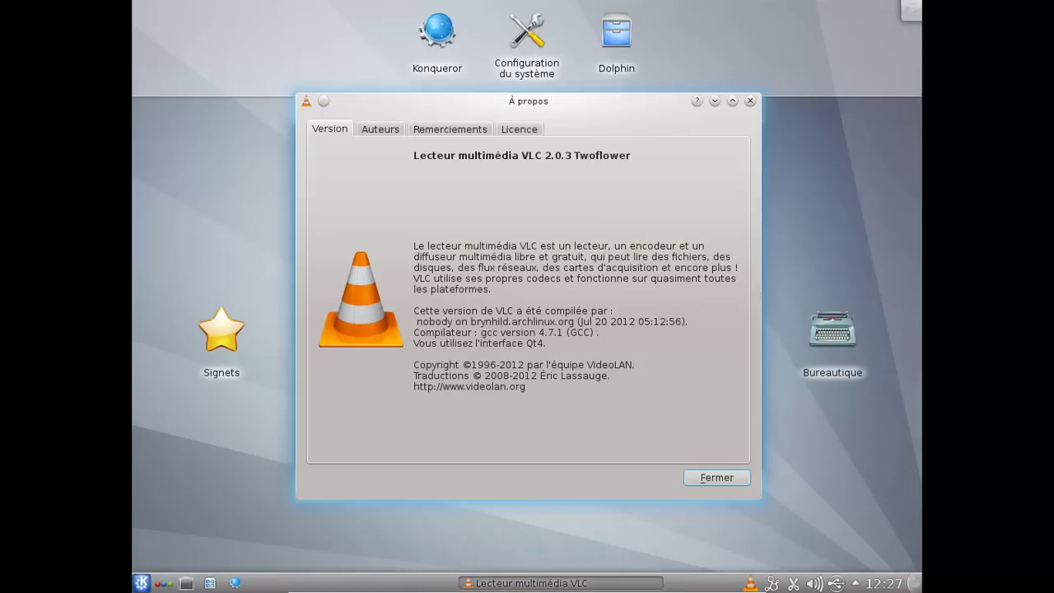
key(Return)
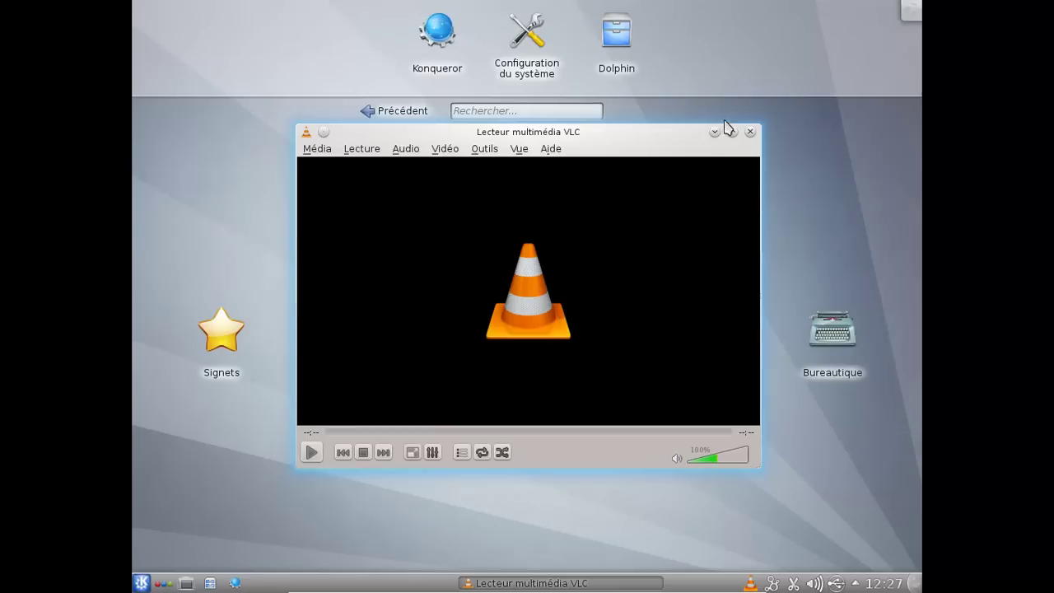
click(750, 134)
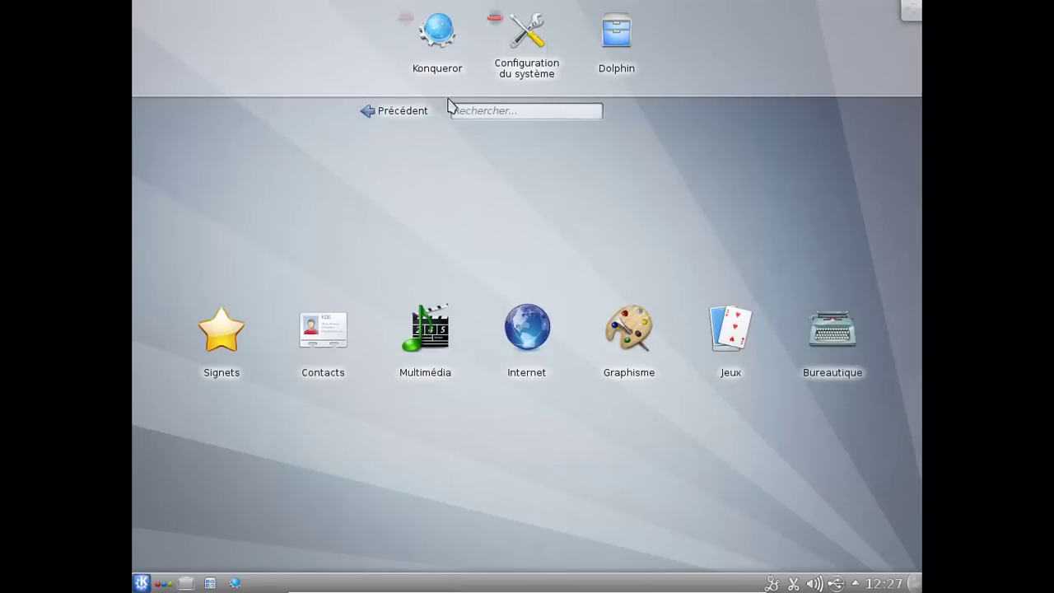
- Switch back to the original Desktop activity with the Fleurs jaunes wallpaper
click(526, 110)
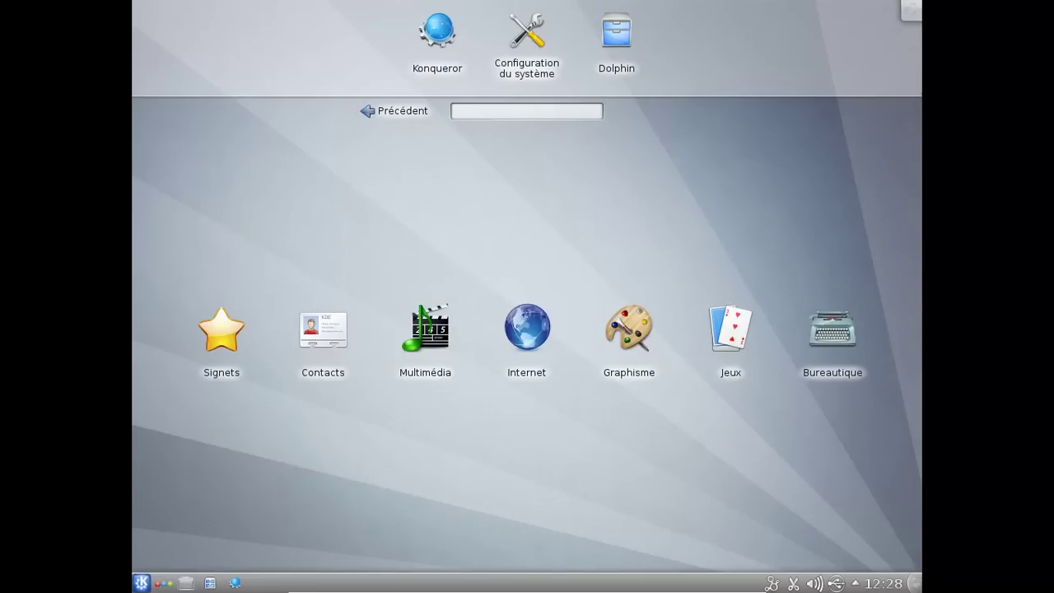
click(164, 583)
click(203, 553)
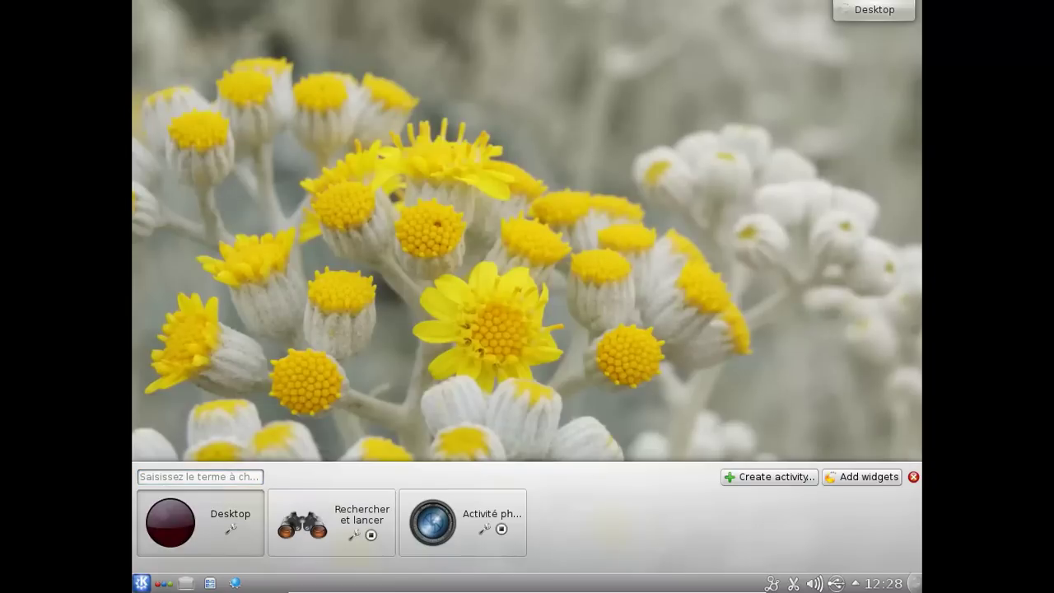
click(912, 477)
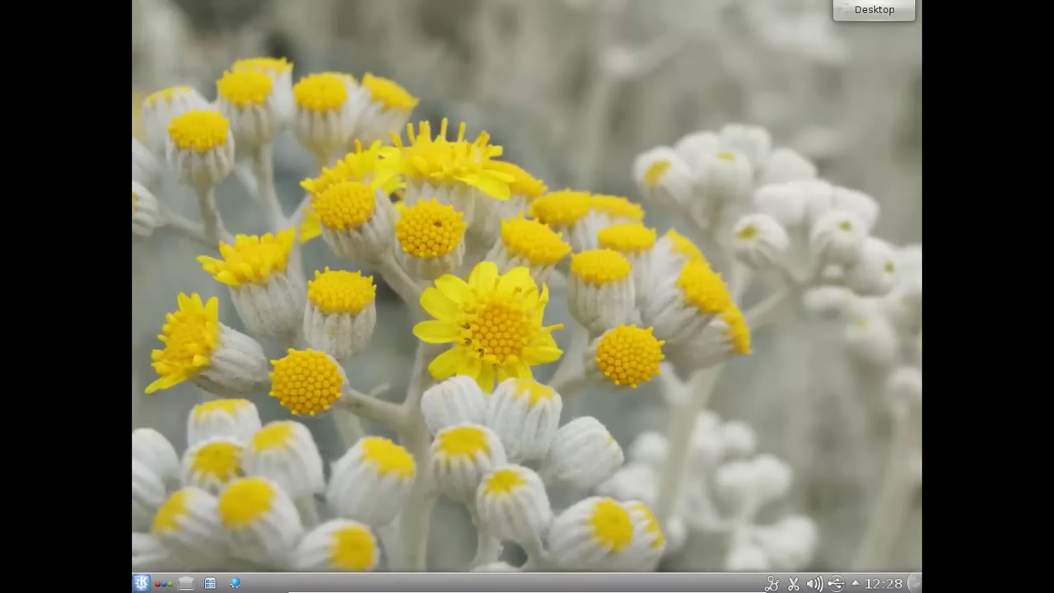
click(140, 583)
- Shut down the computer via Kickoff's Quitter tab with Éteindre, confirming the dialog
click(487, 540)
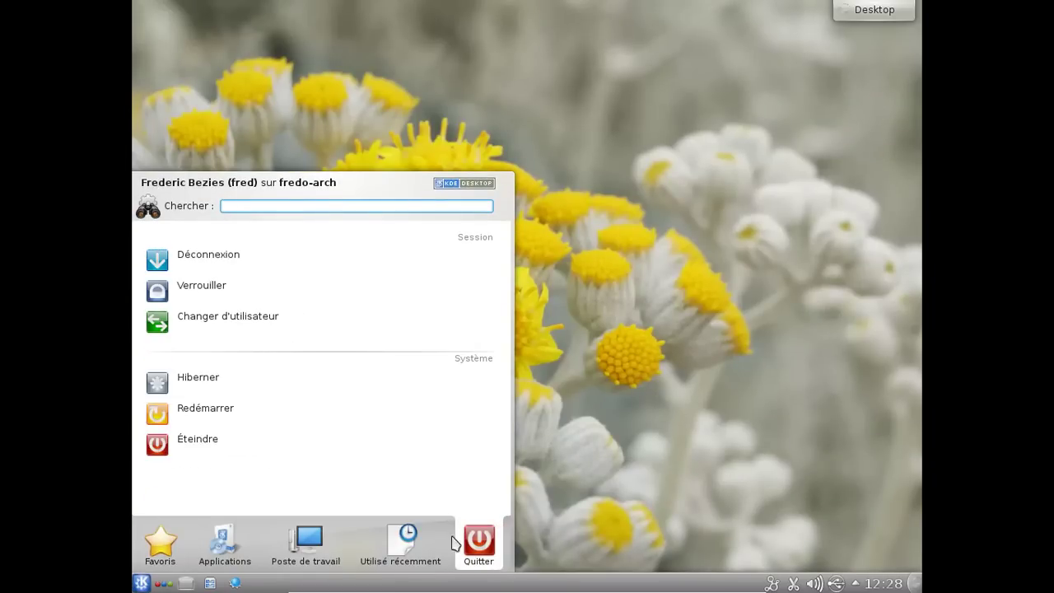
mouse_move(315, 539)
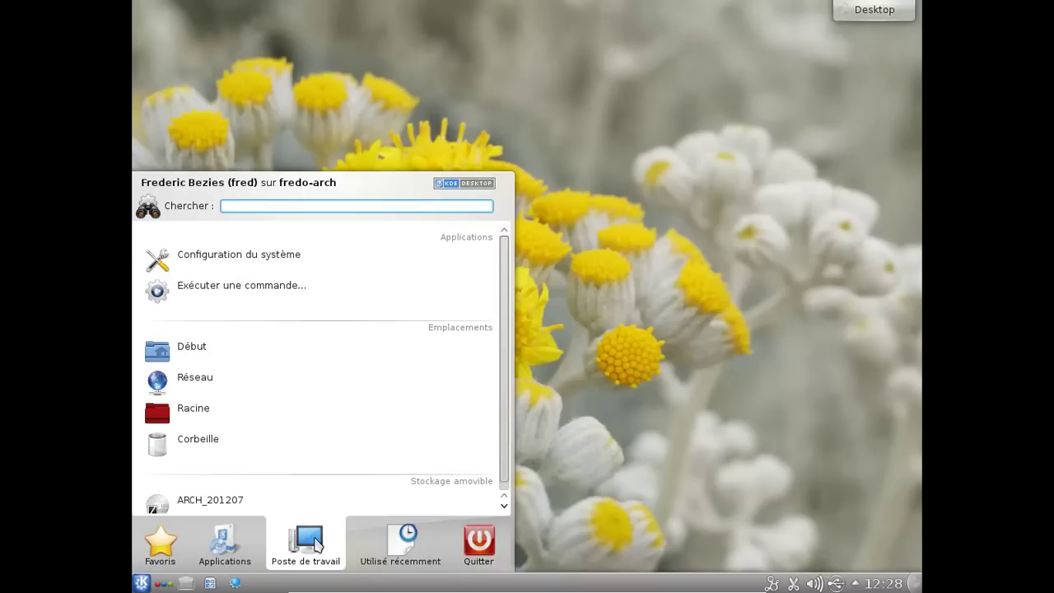
mouse_move(479, 550)
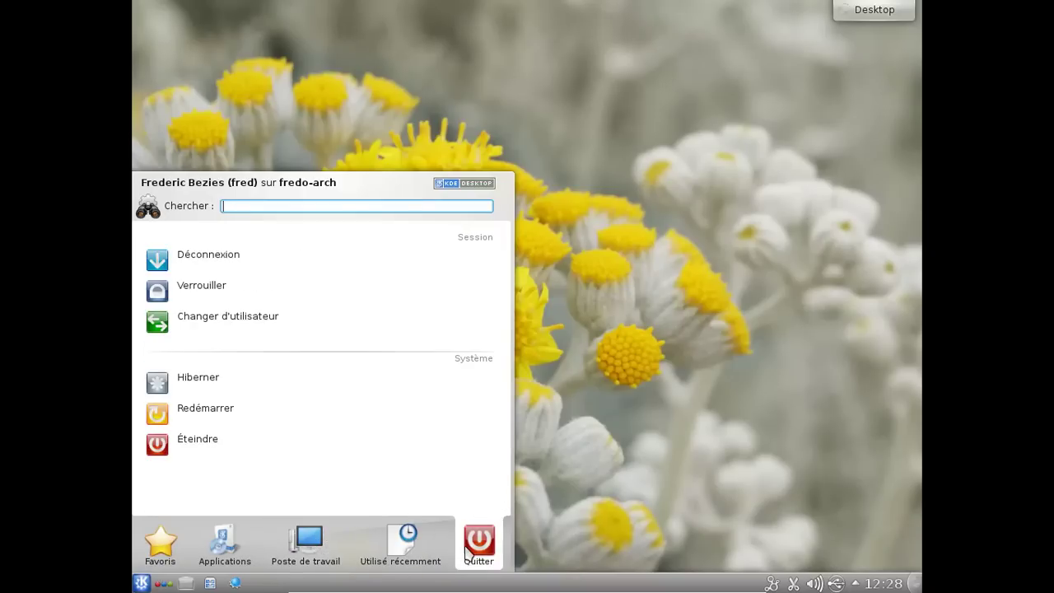
click(243, 455)
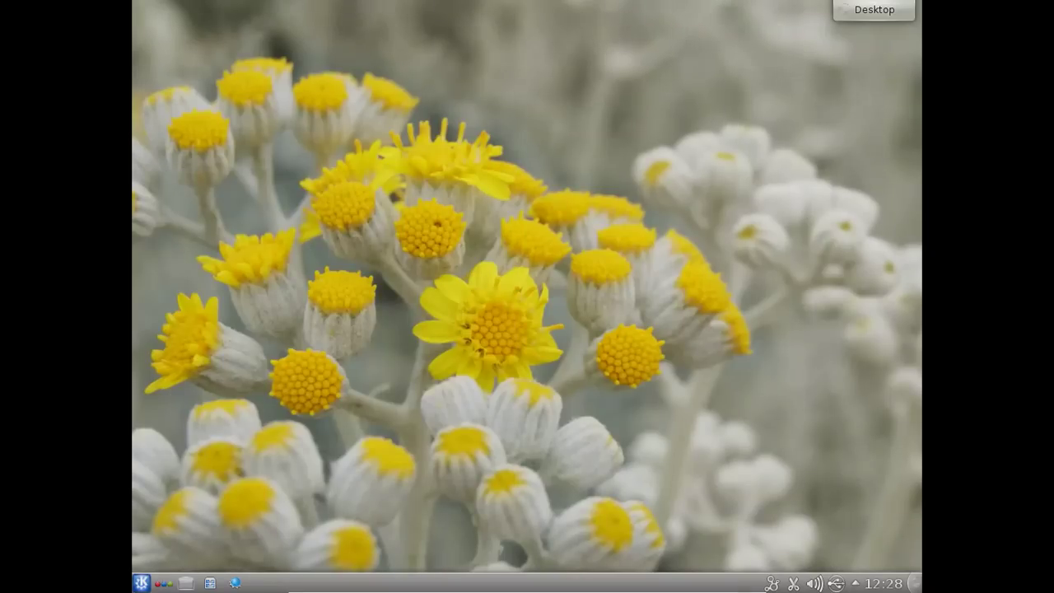
click(610, 279)
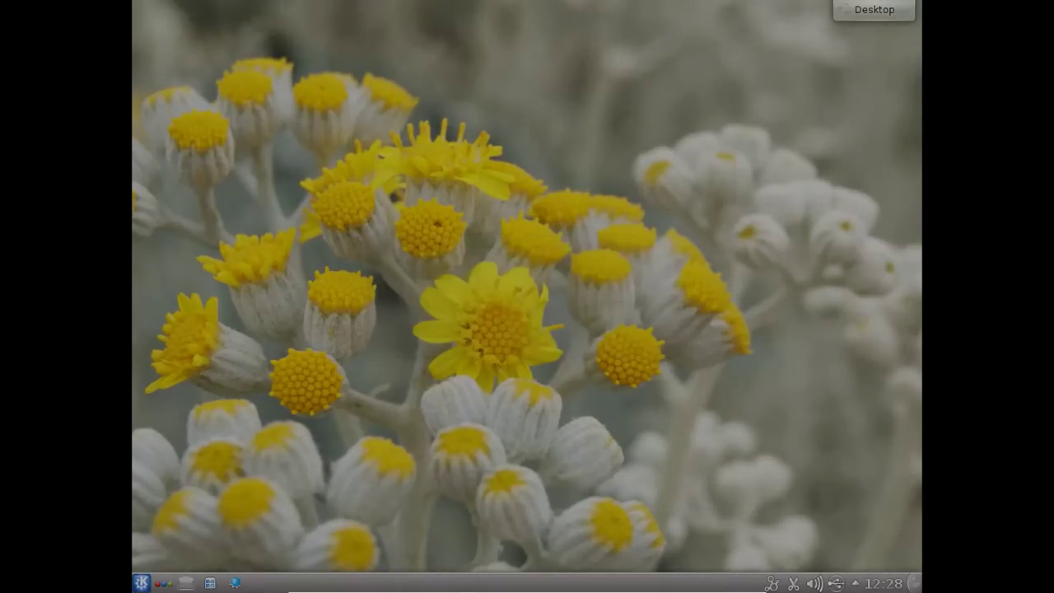